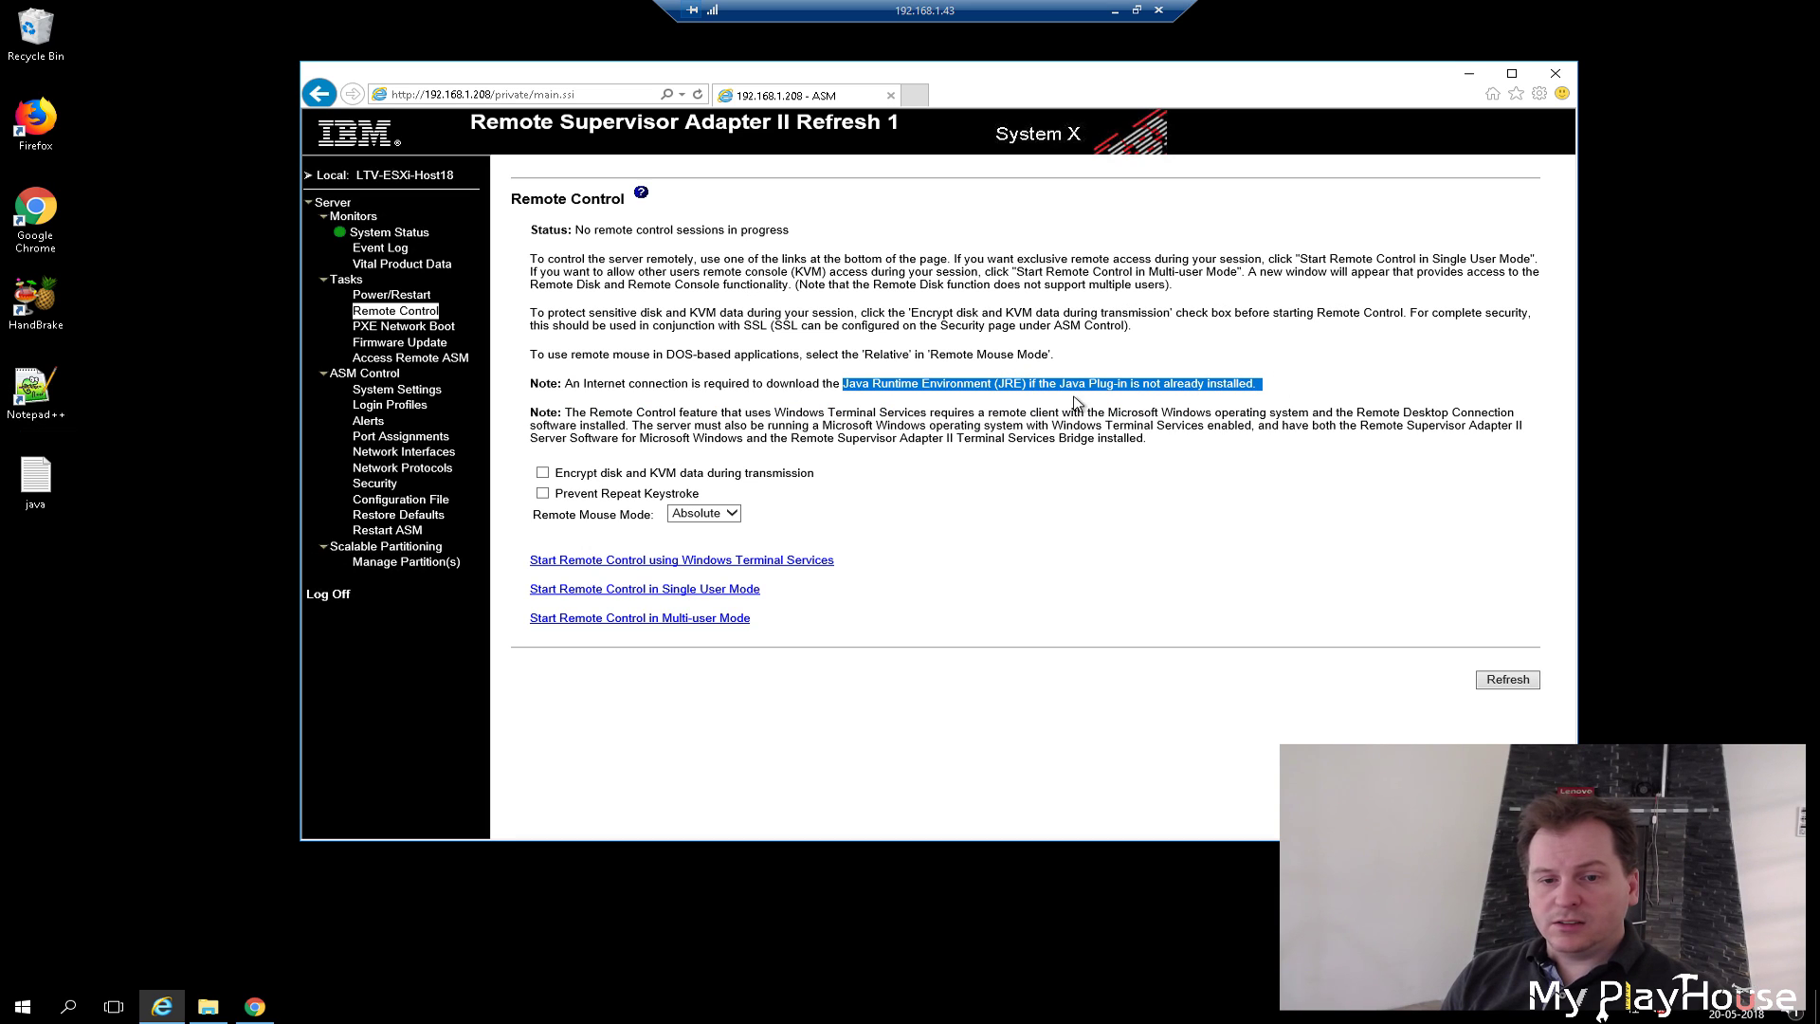
Step: Try to start remote control in single user mode and dismiss both Java security blocks
click(978, 517)
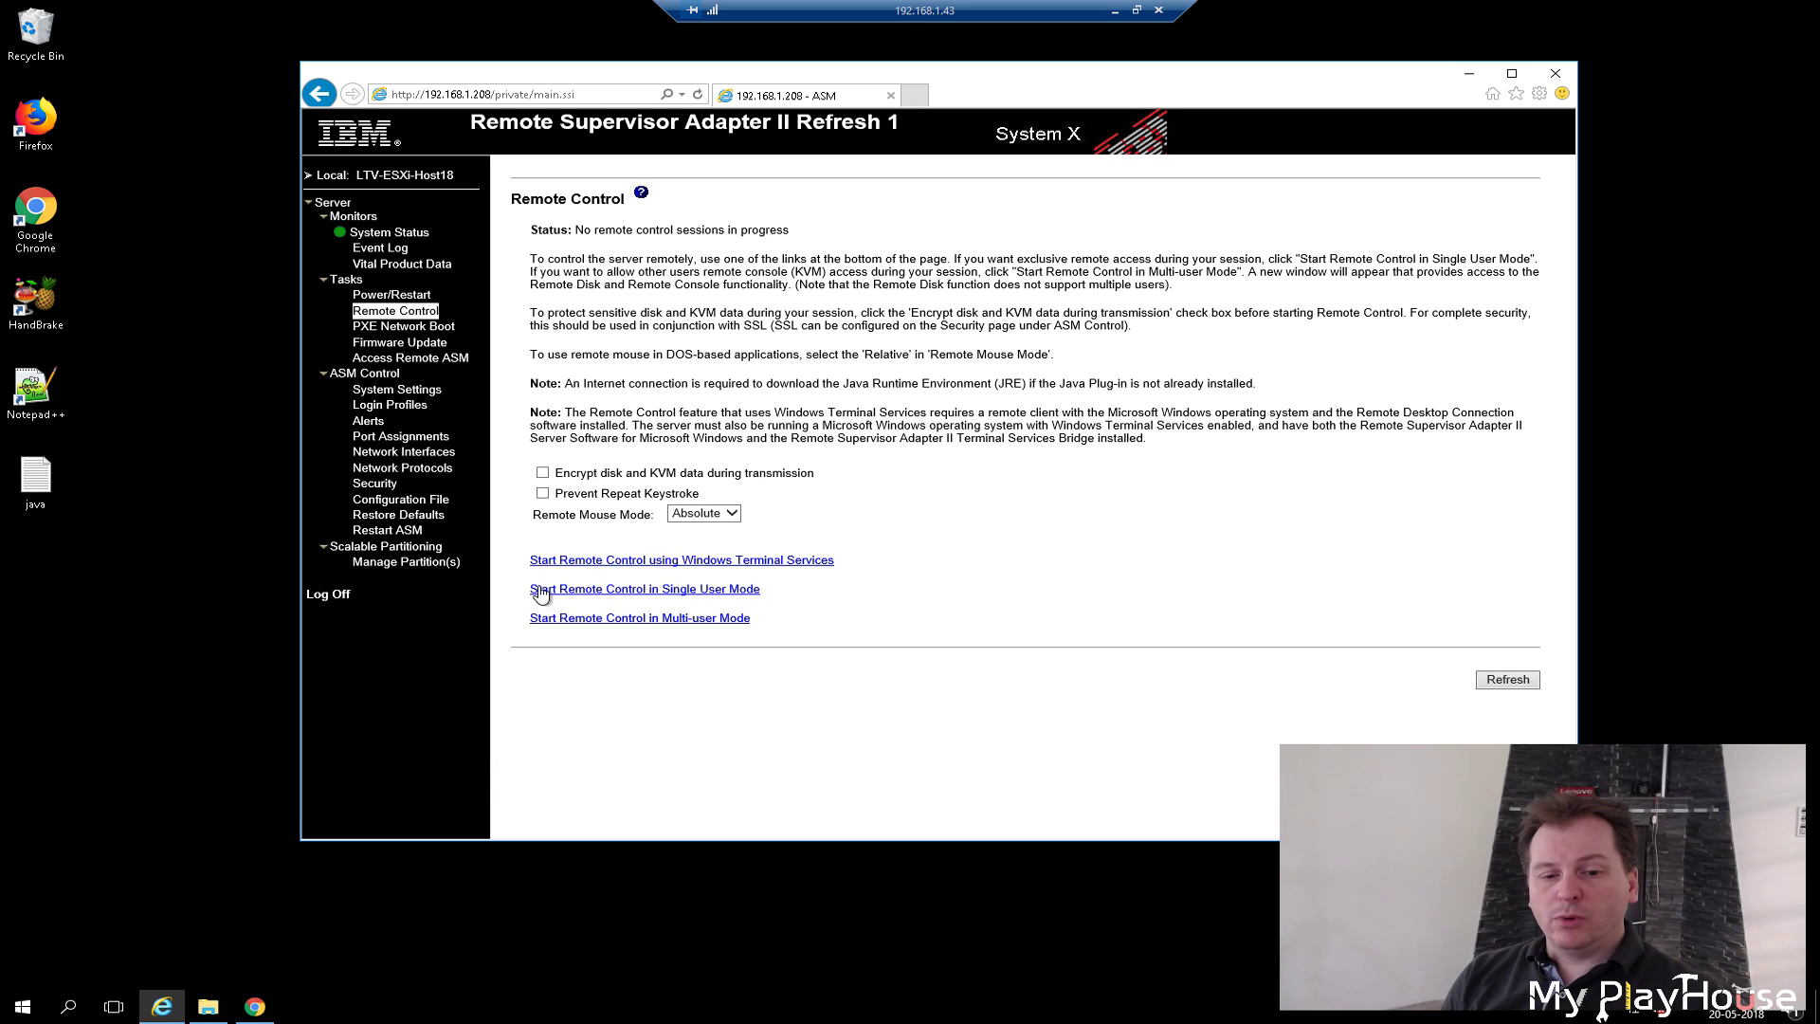
click(669, 591)
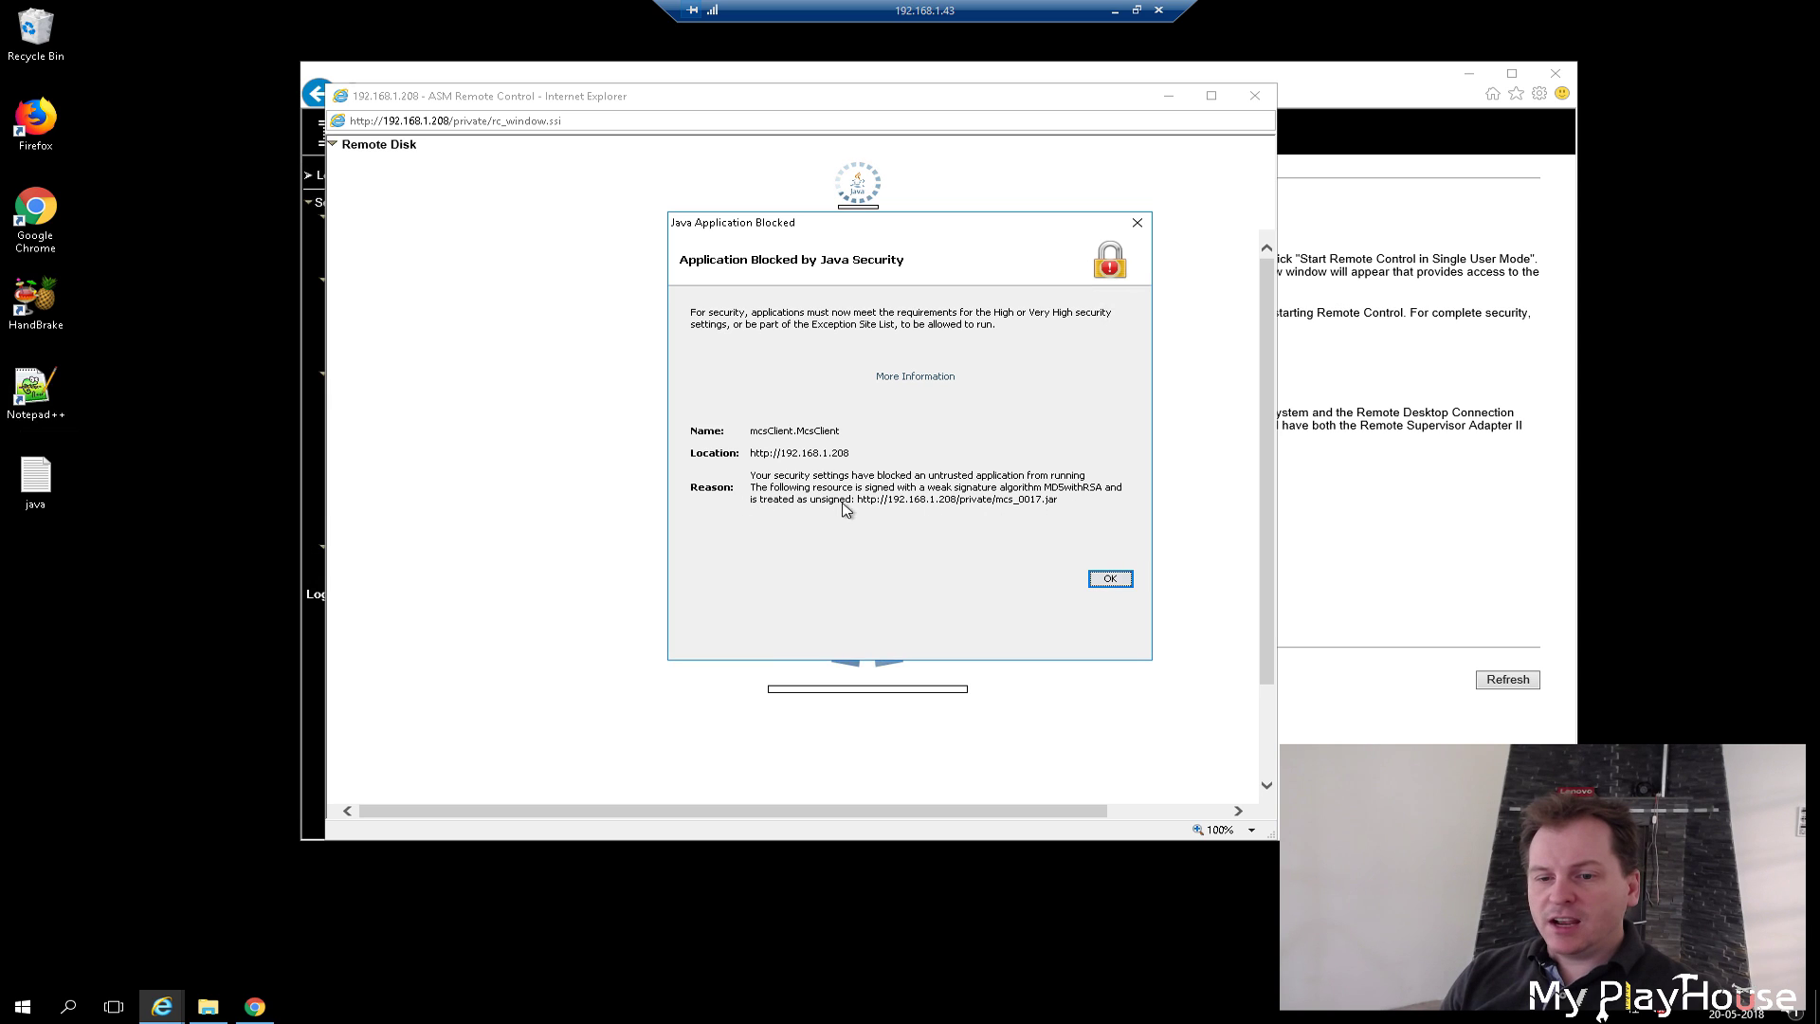
click(1110, 579)
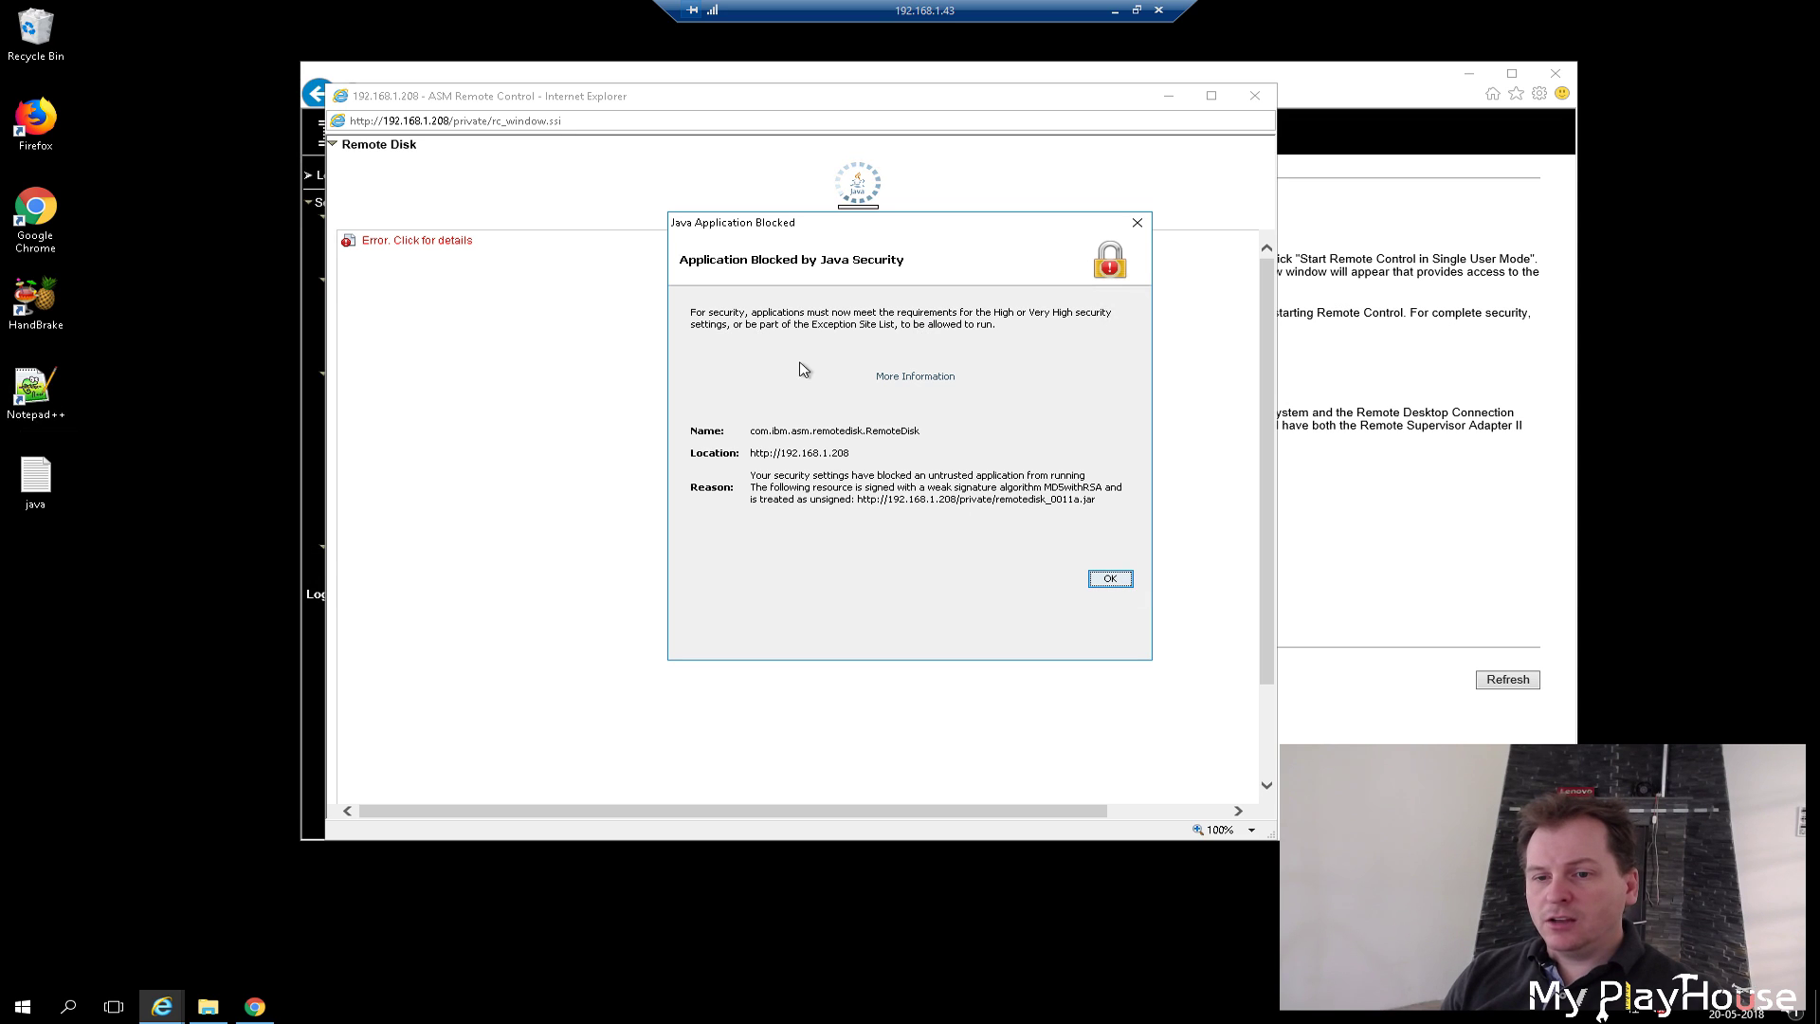
click(1110, 580)
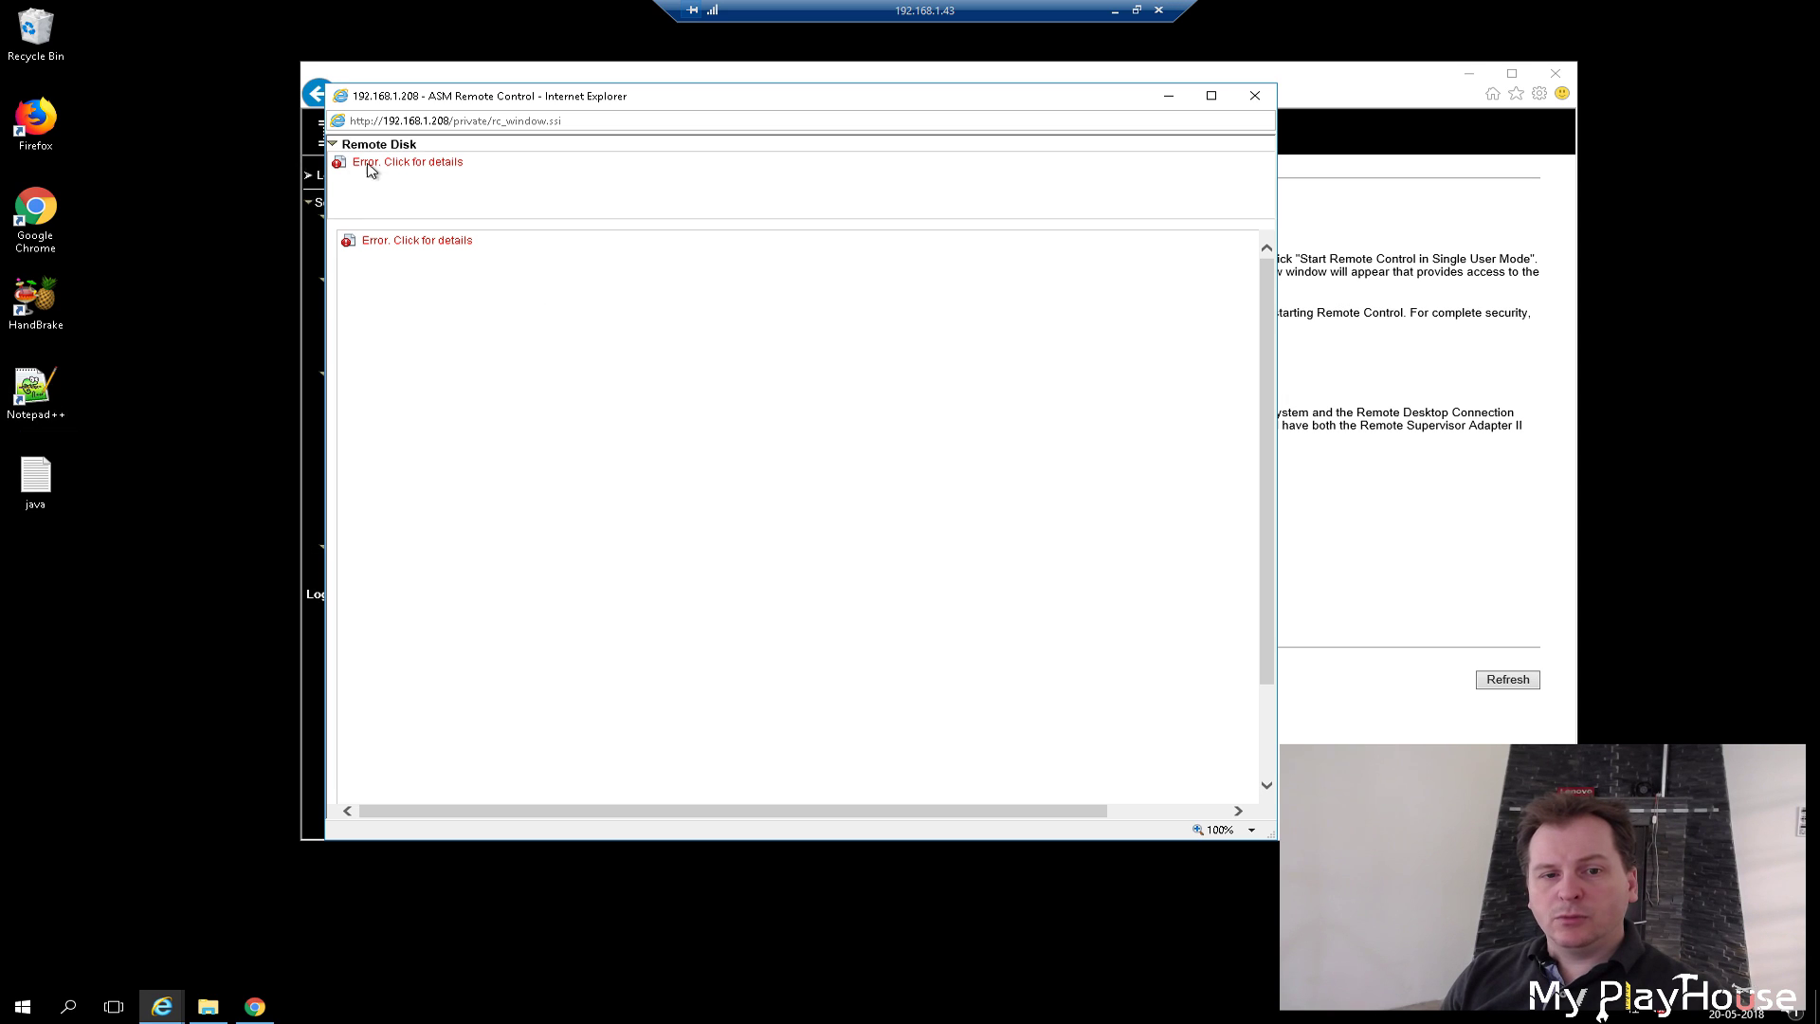
Step: Check the error details of both blocked Java applets and close the ASM Remote Control window
click(417, 245)
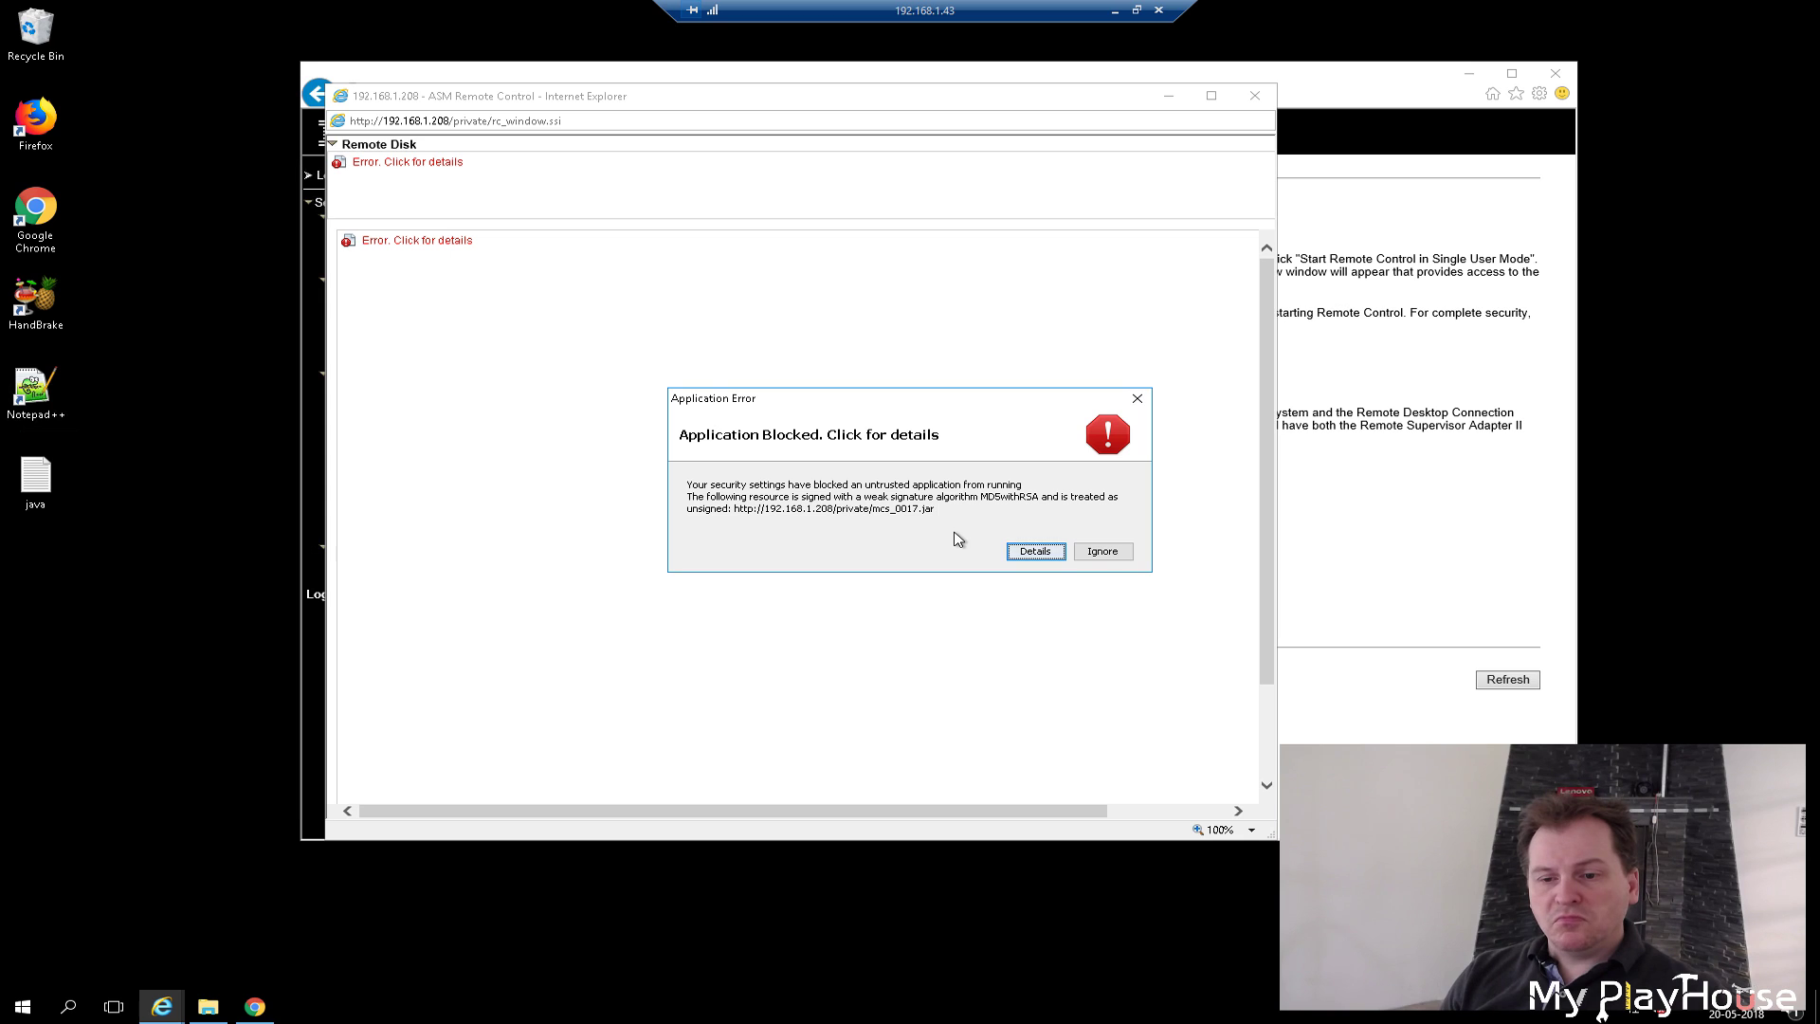
click(1128, 398)
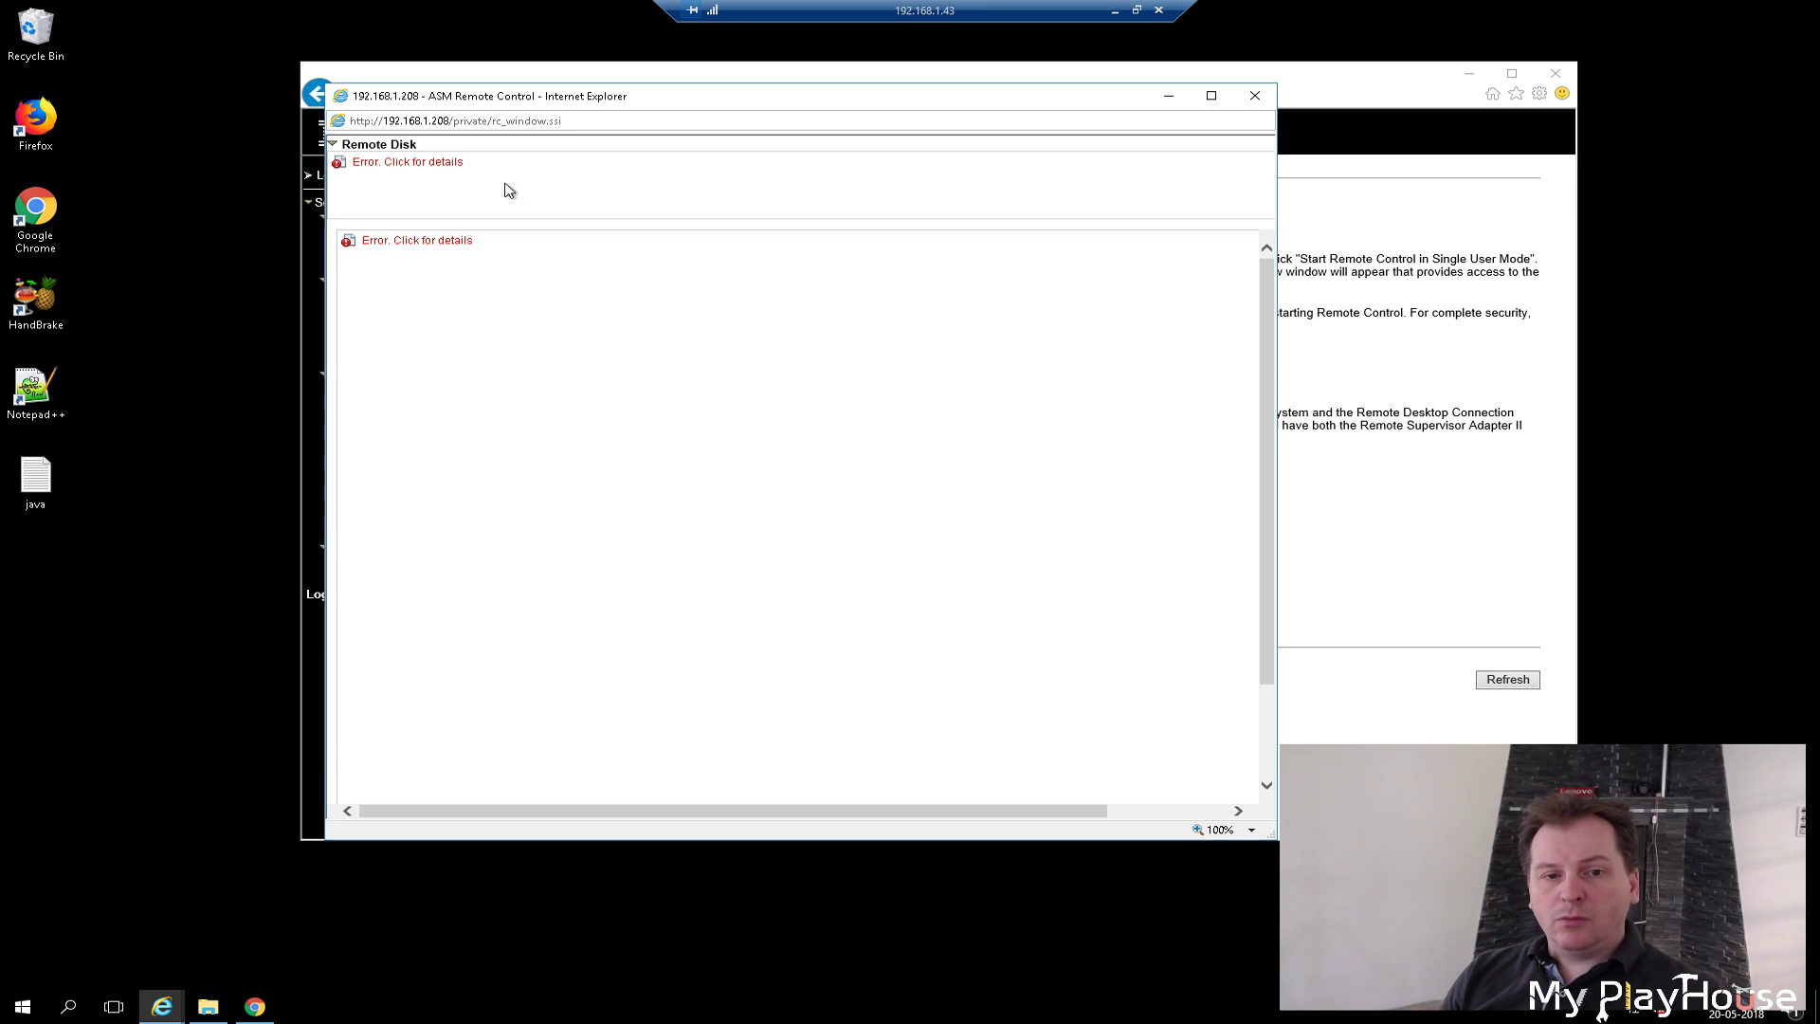
click(402, 166)
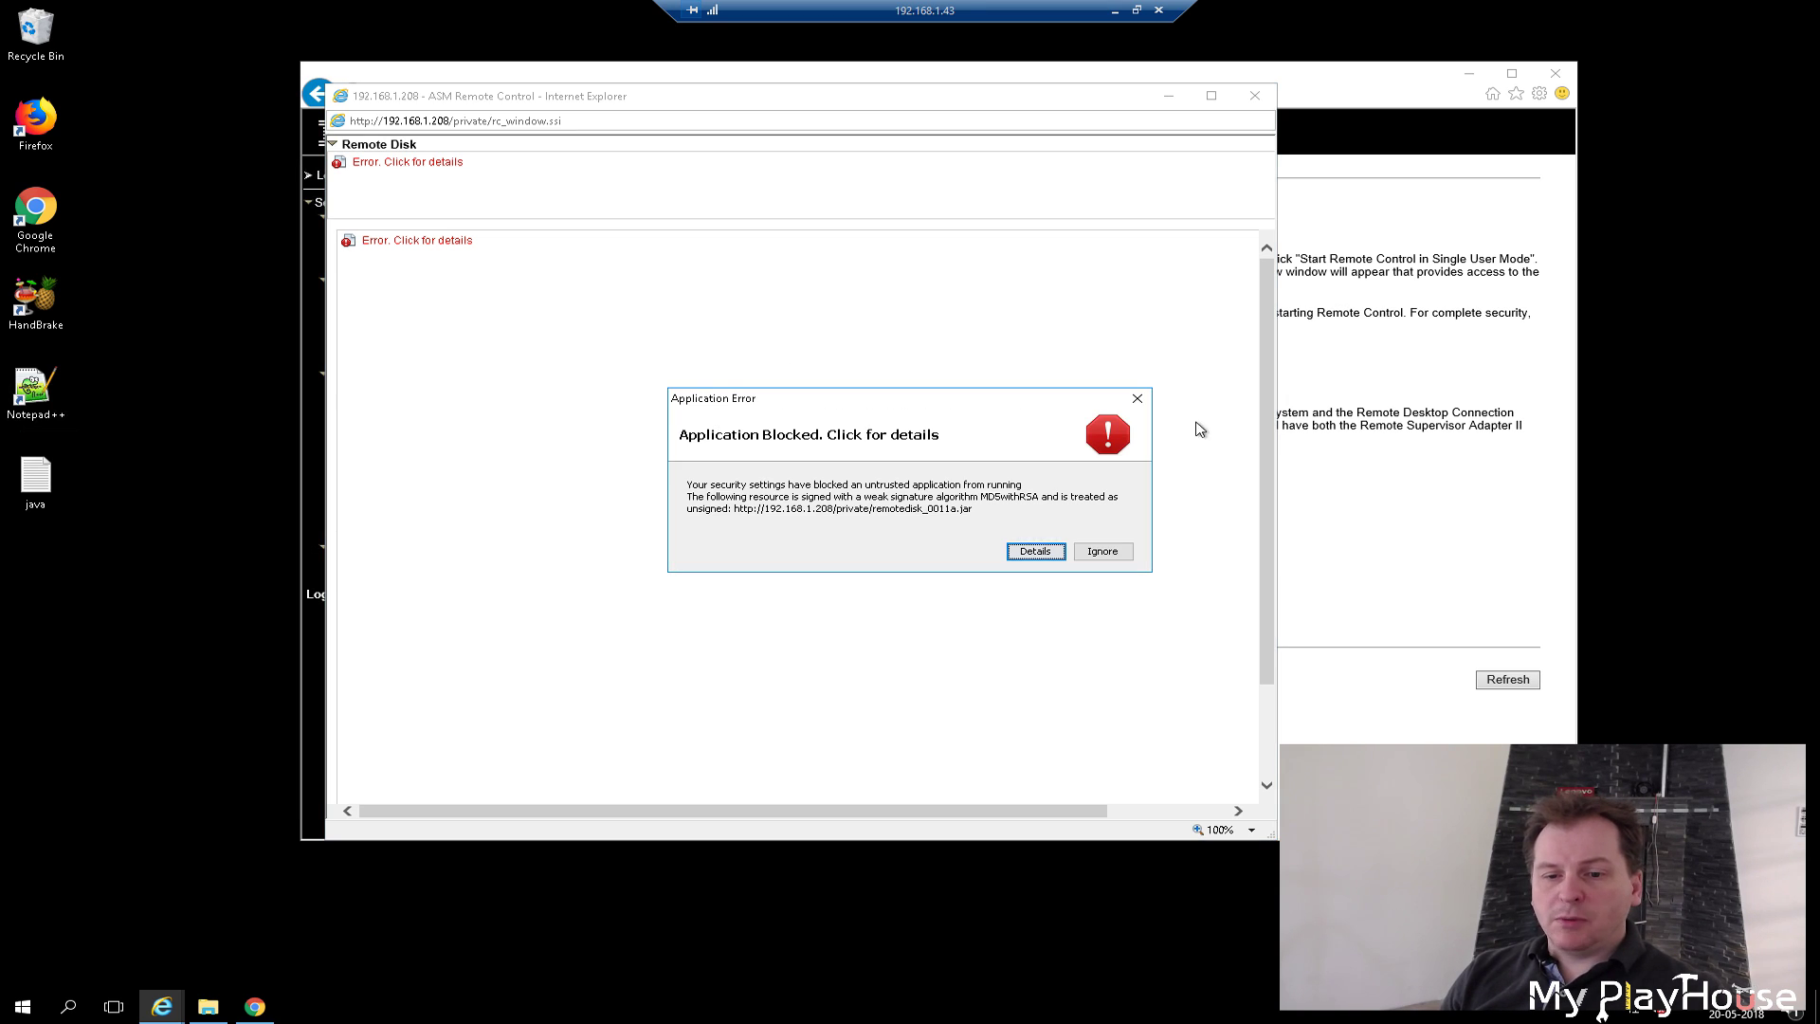
click(1138, 398)
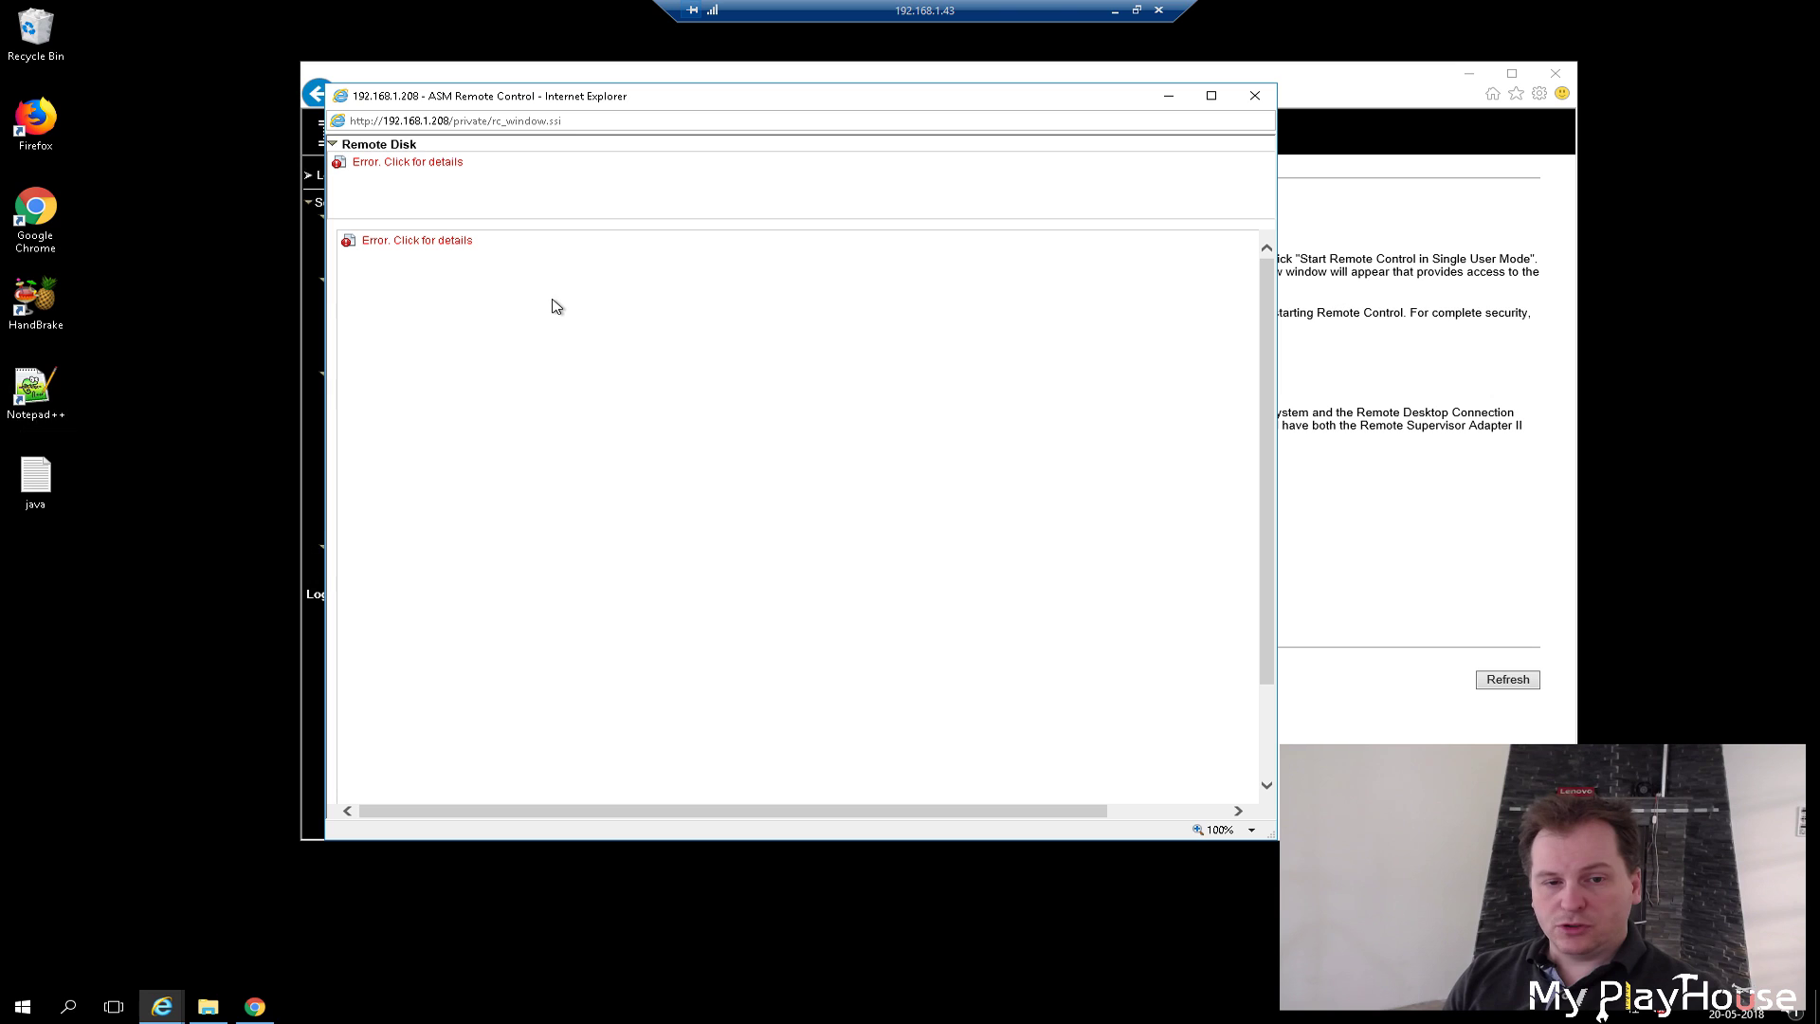
click(1257, 97)
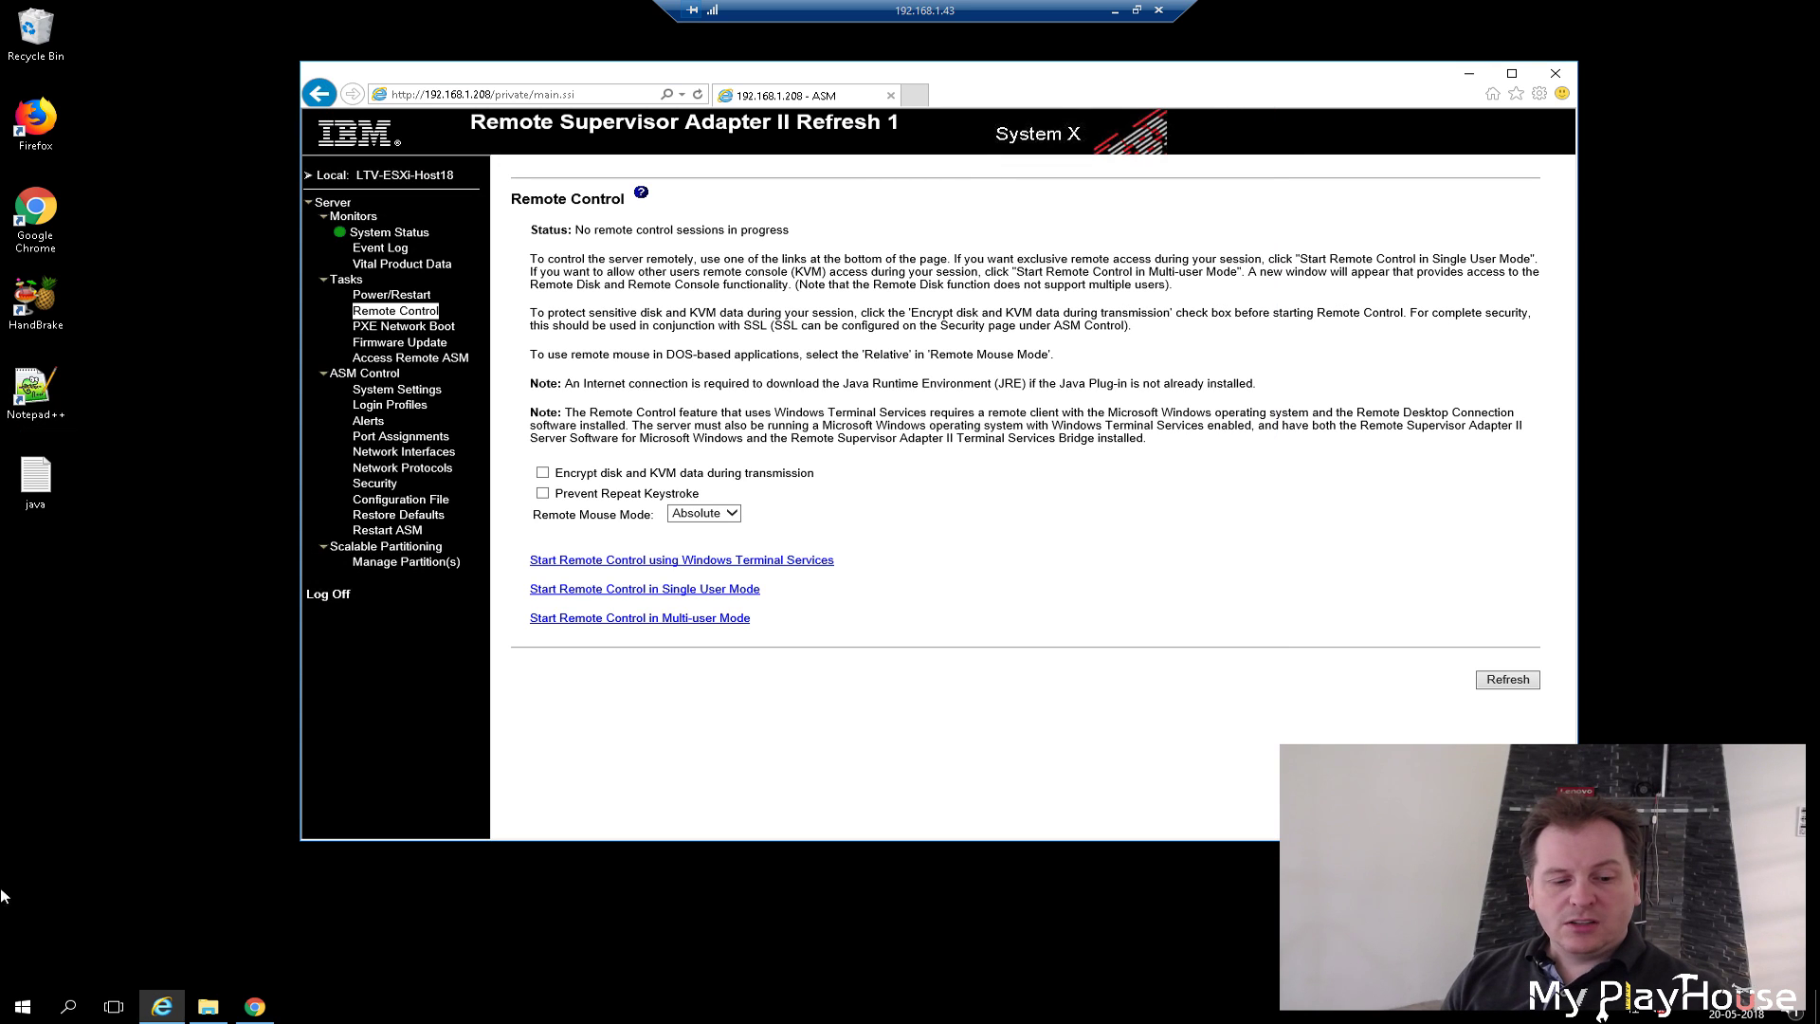
Step: Open the Java Control Panel's security settings from the Windows Control Panel, minimizing the other open windows
click(22, 1007)
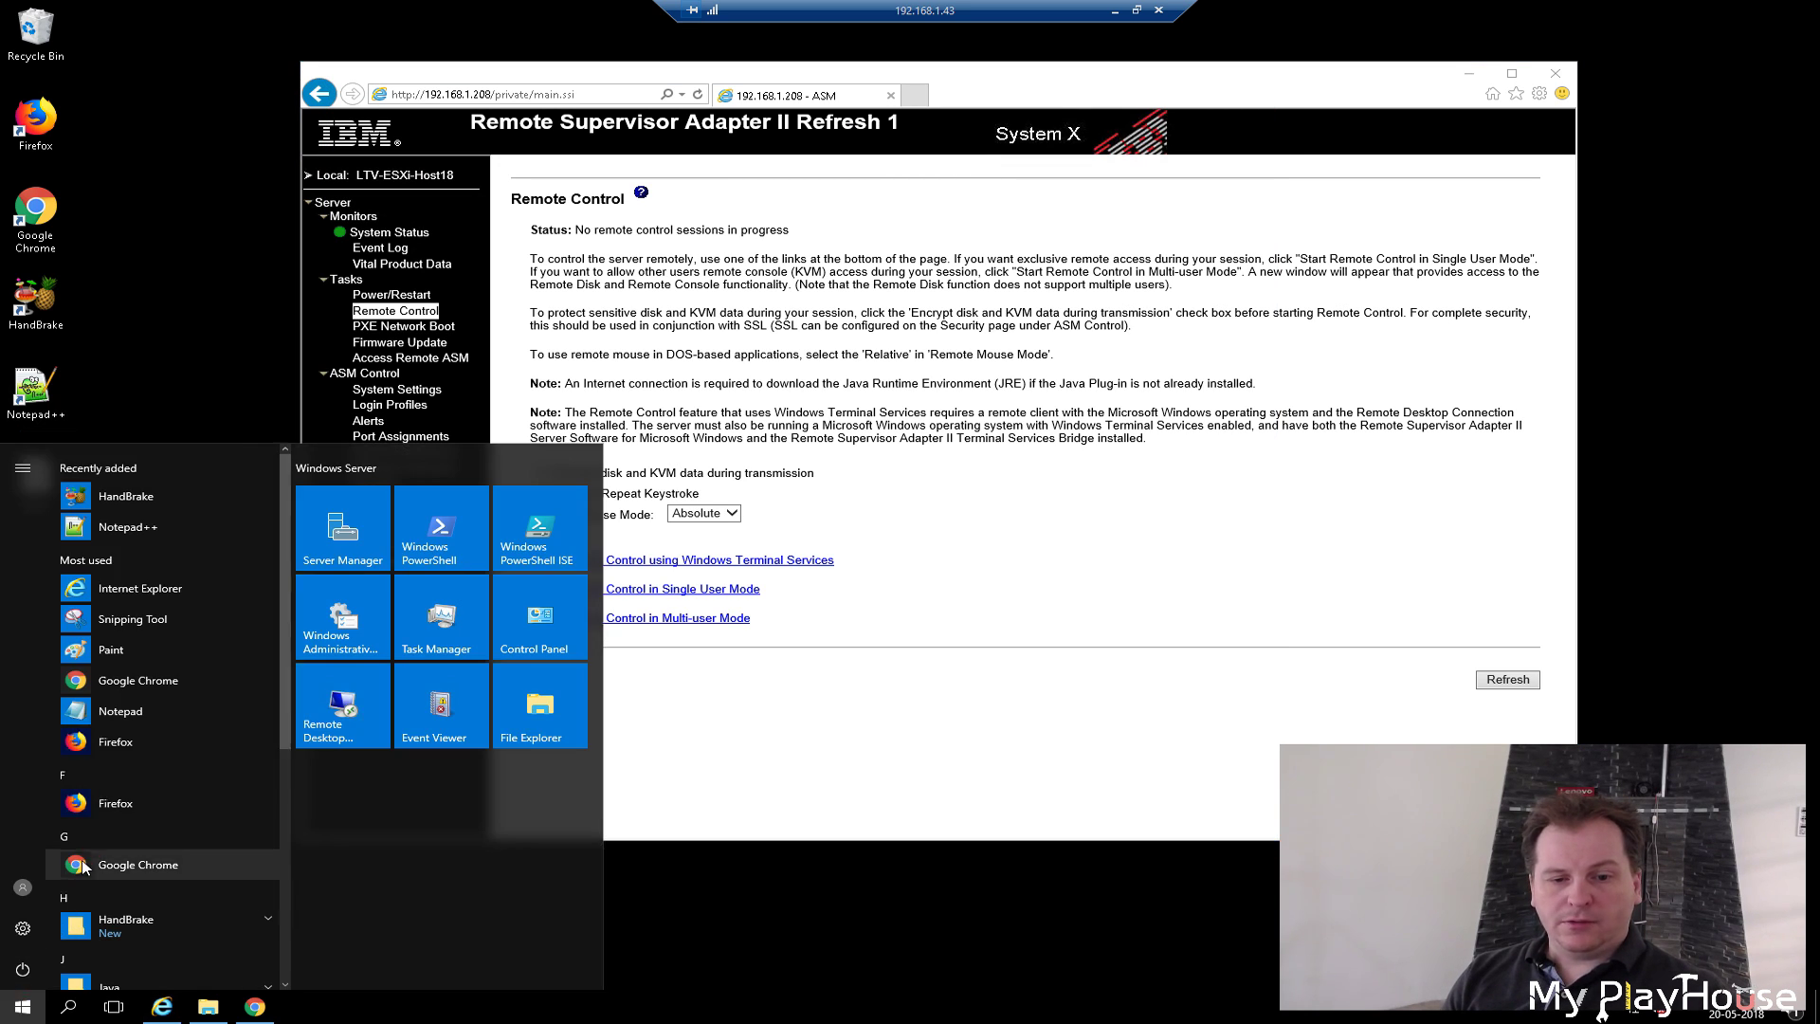
click(537, 620)
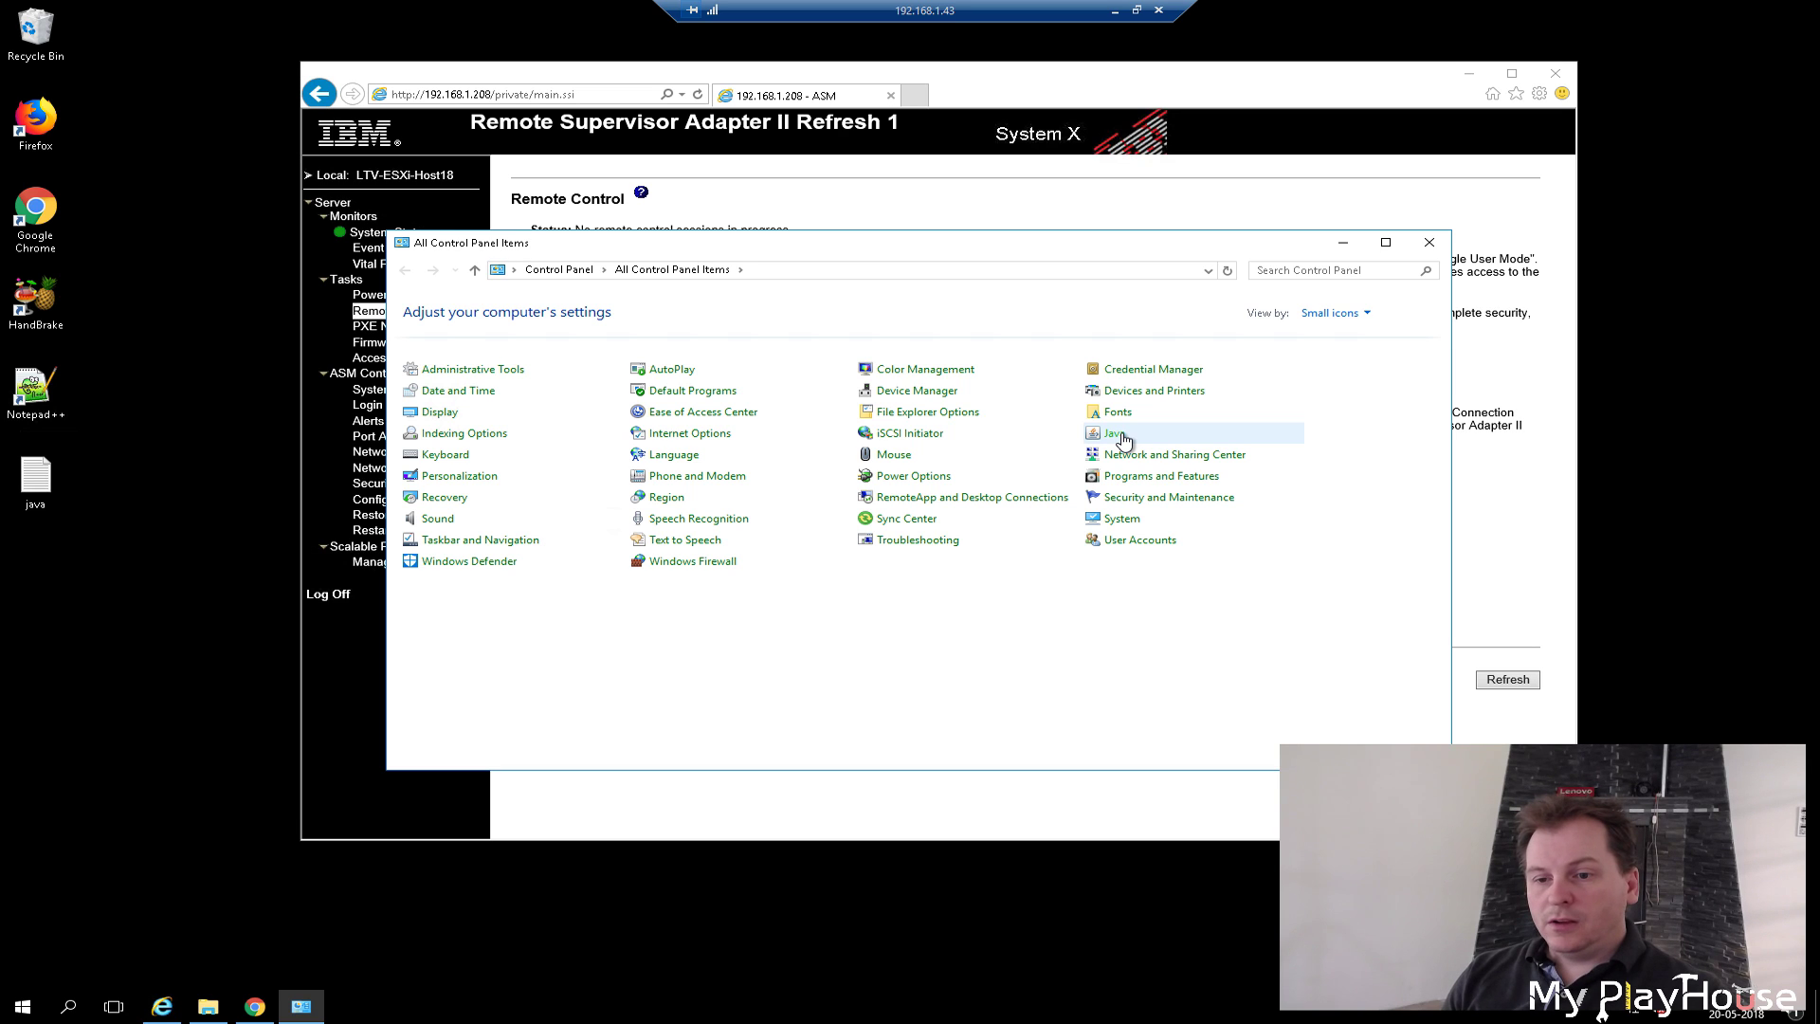
click(1115, 434)
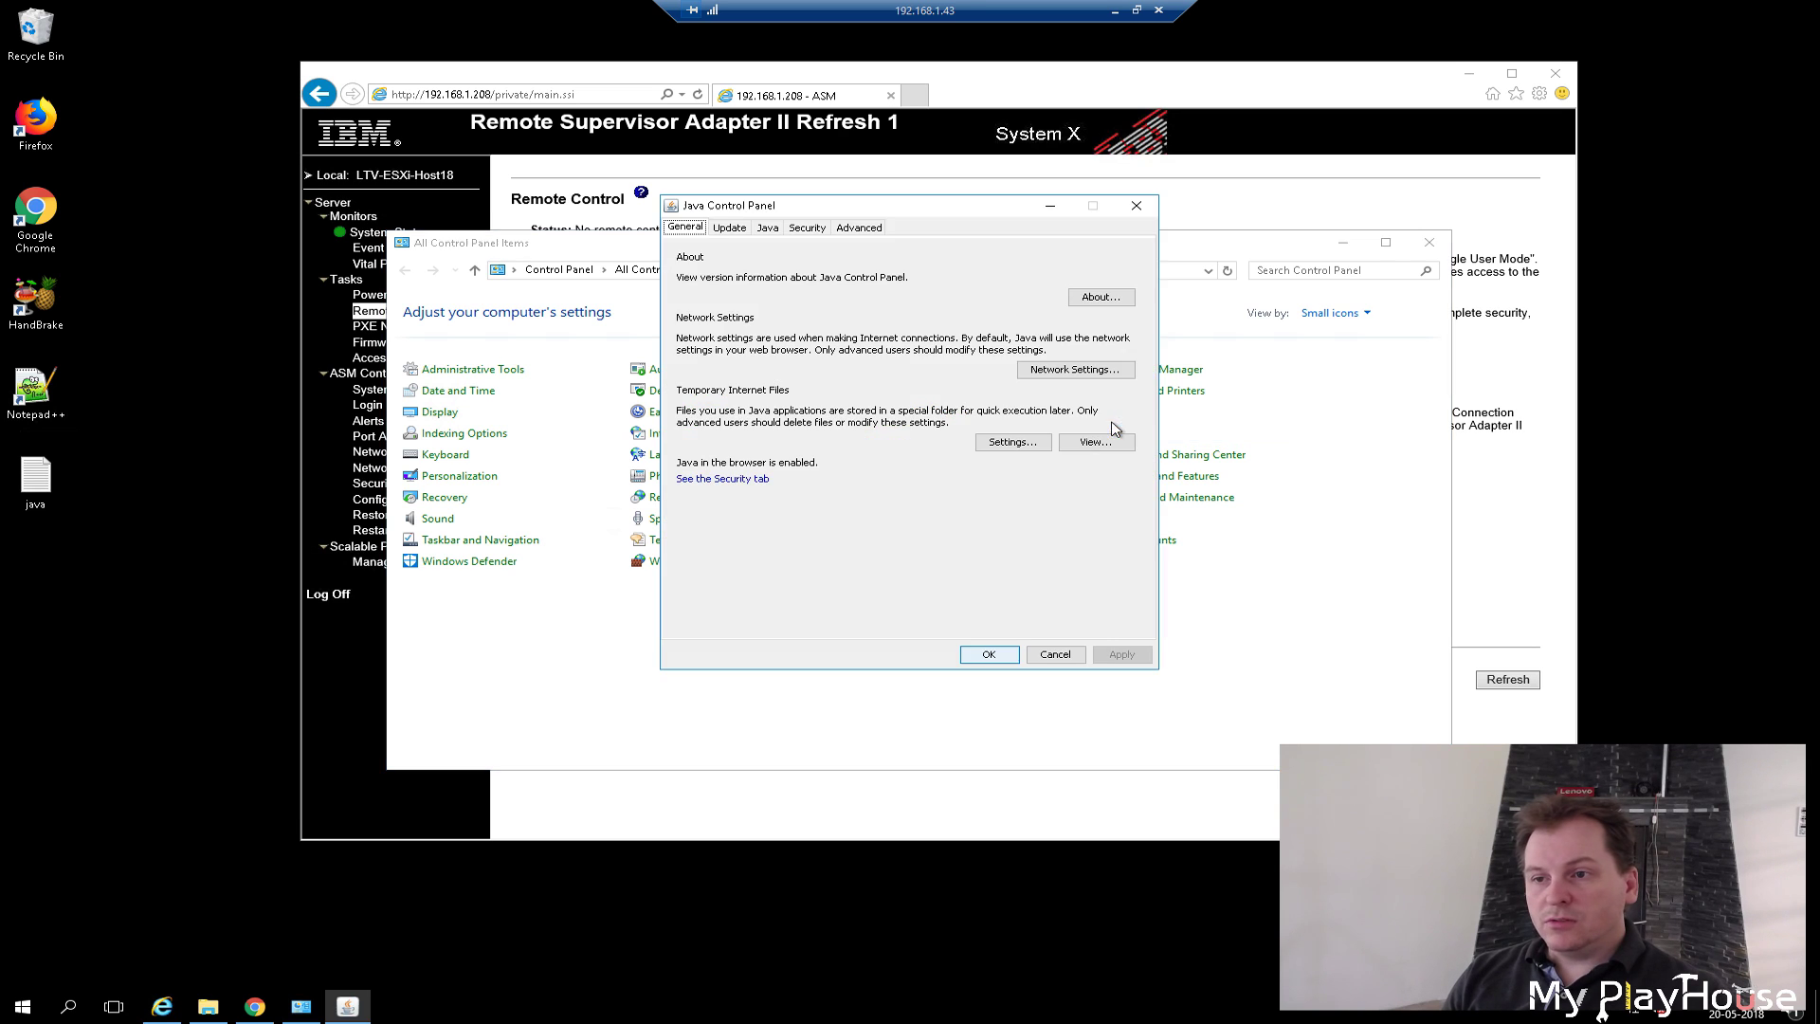
click(1468, 75)
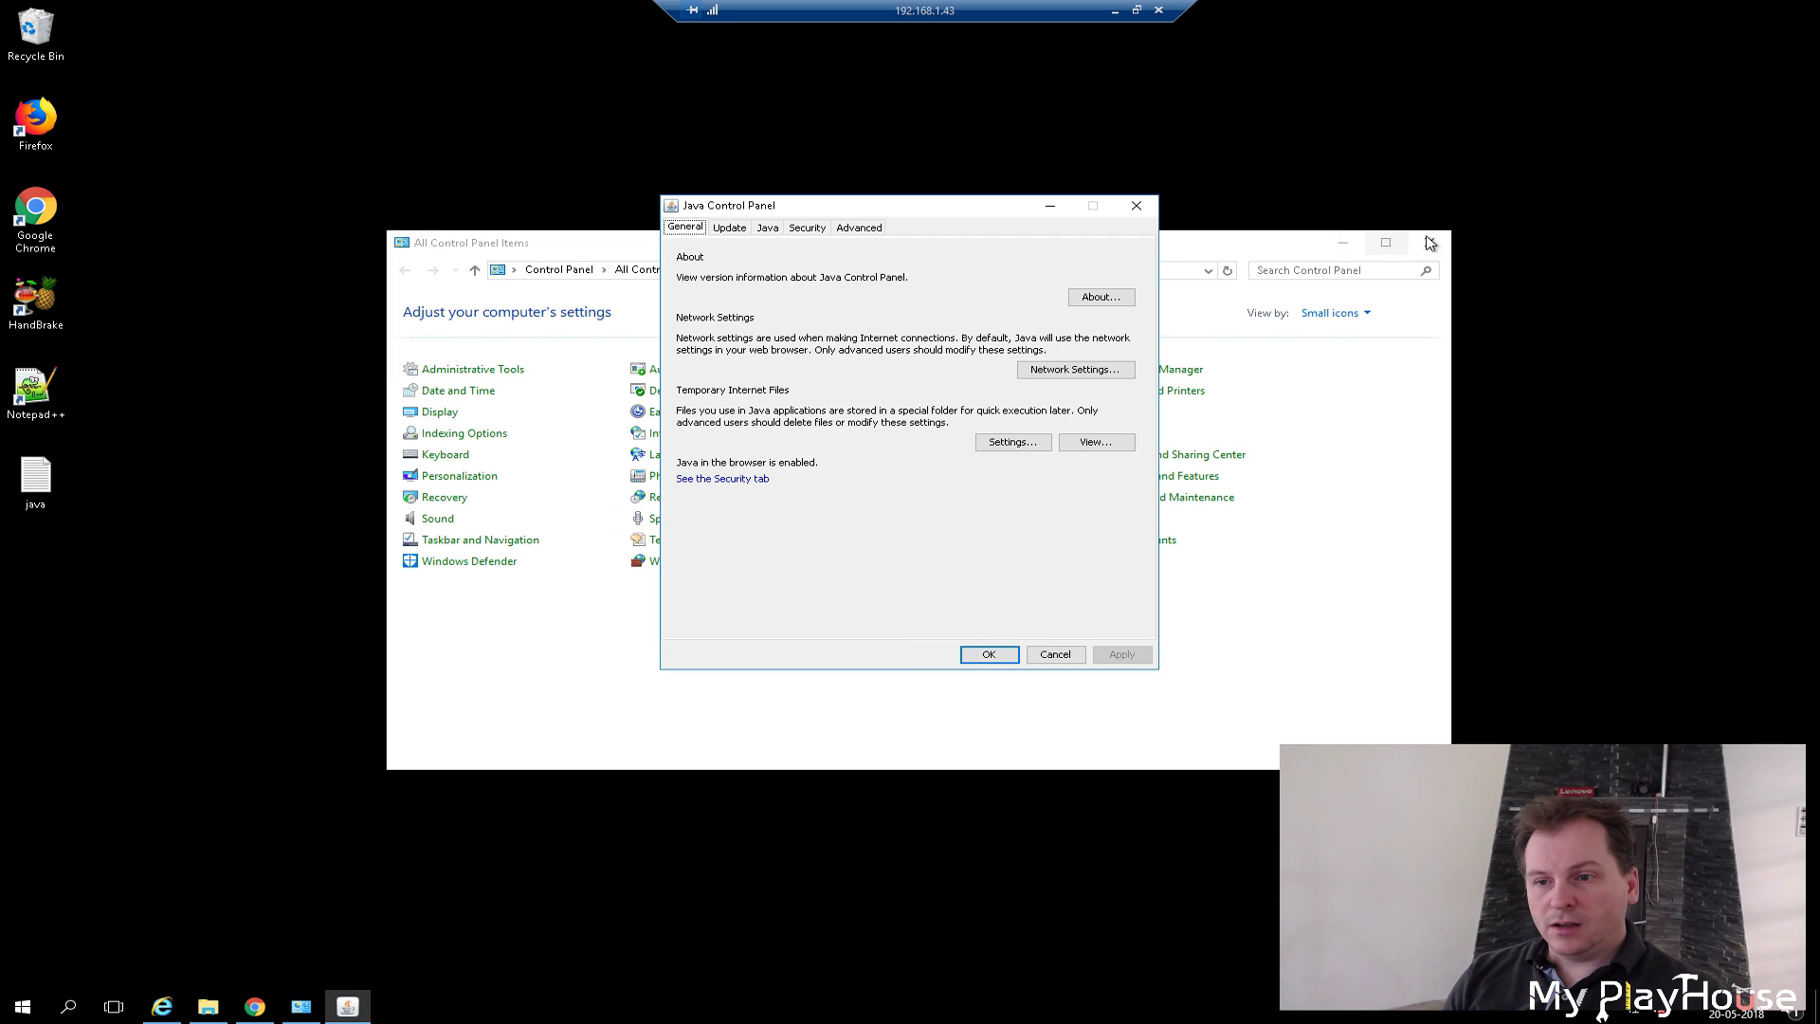
click(1345, 243)
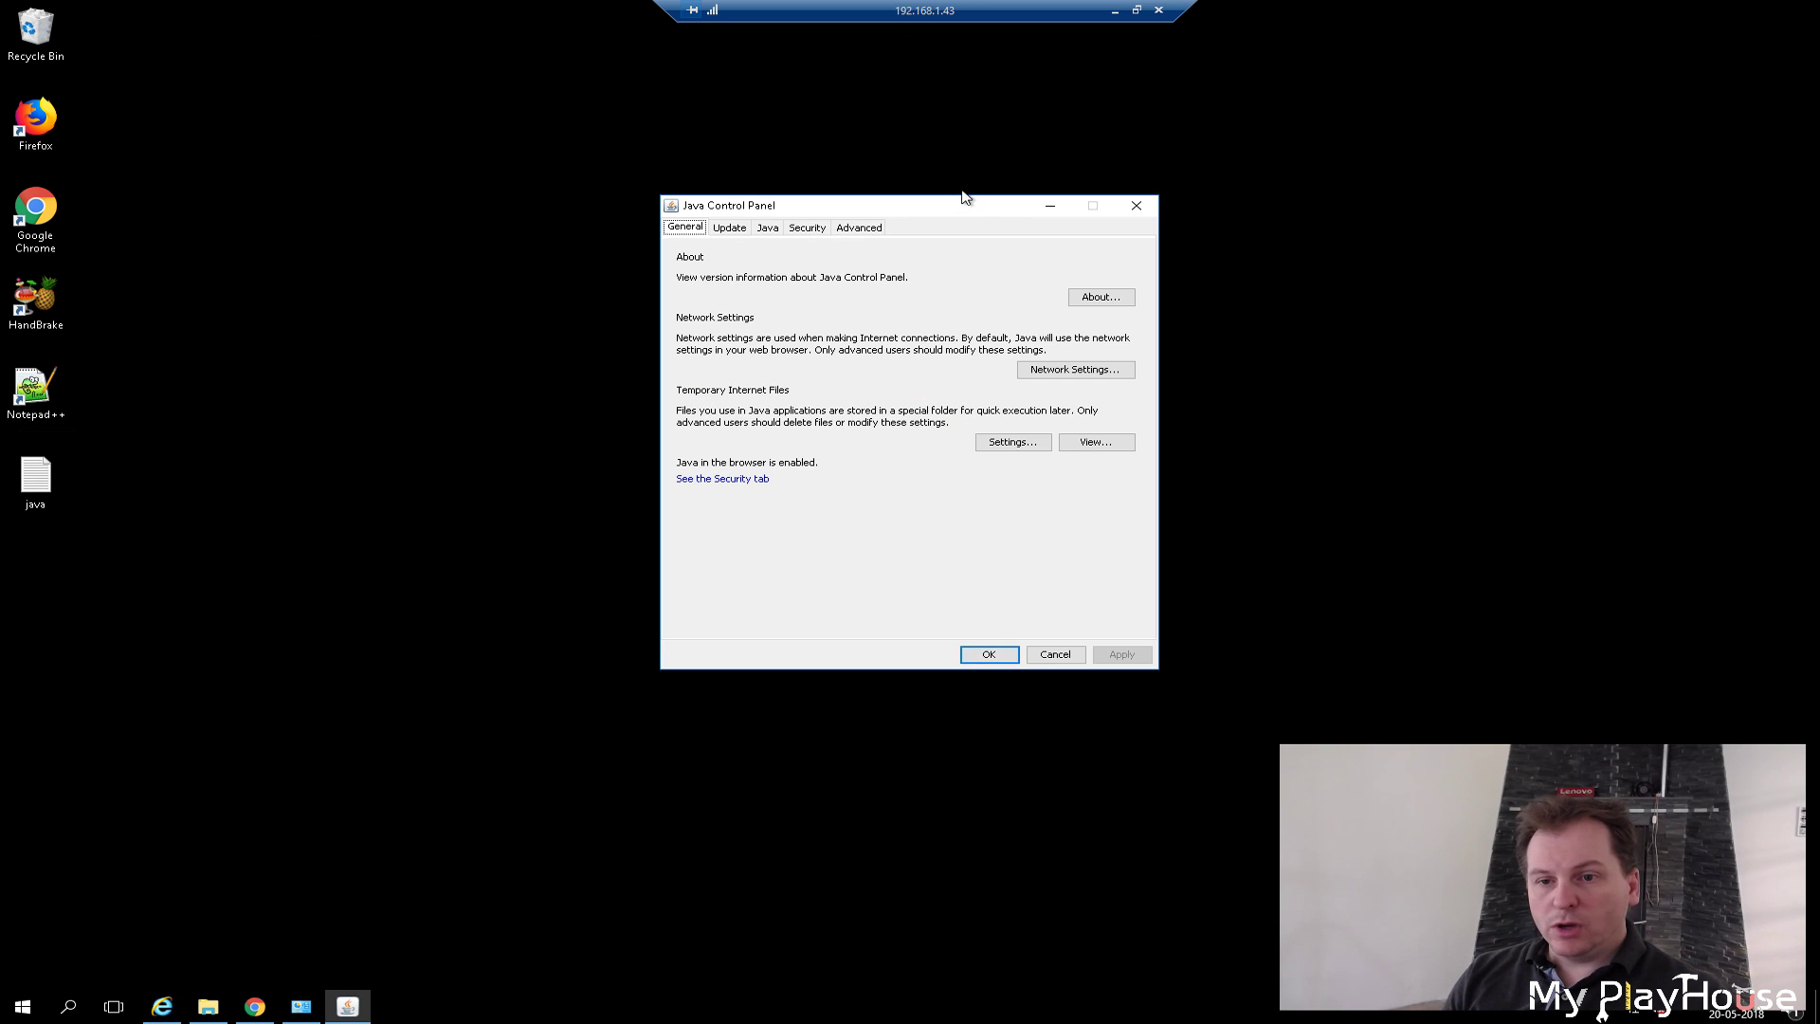
drag(962, 209, 927, 143)
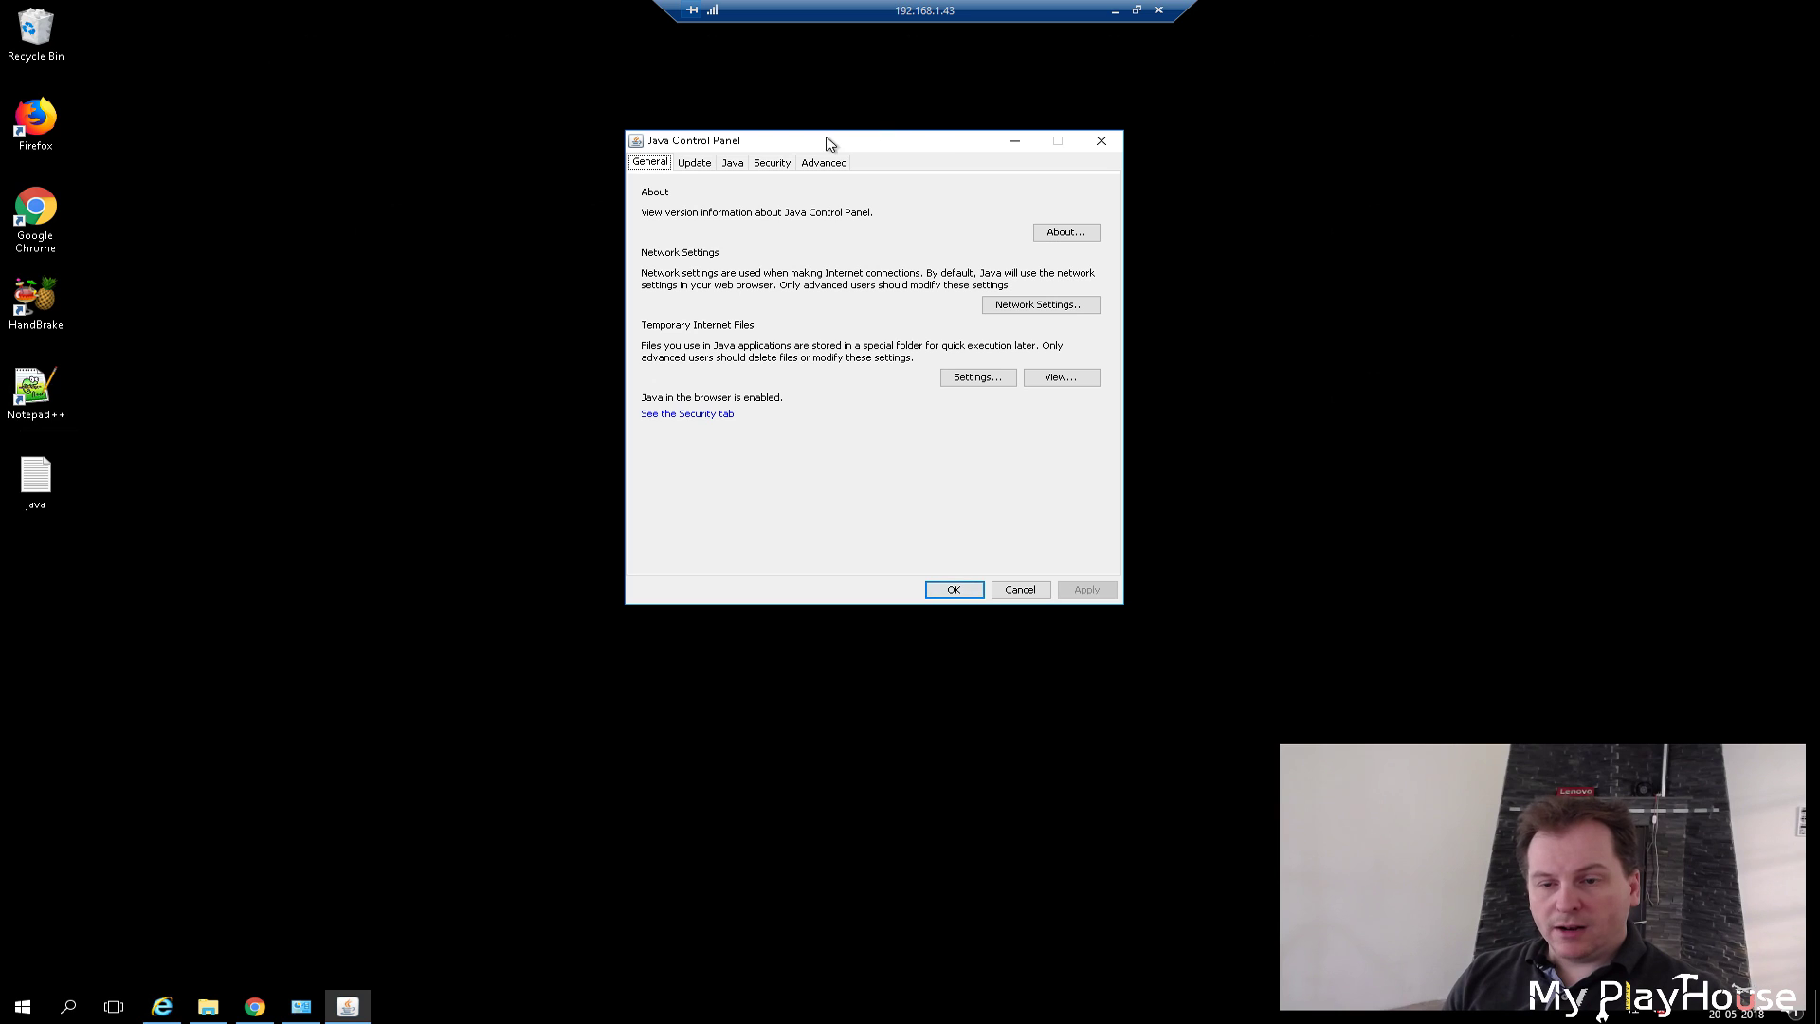
click(773, 164)
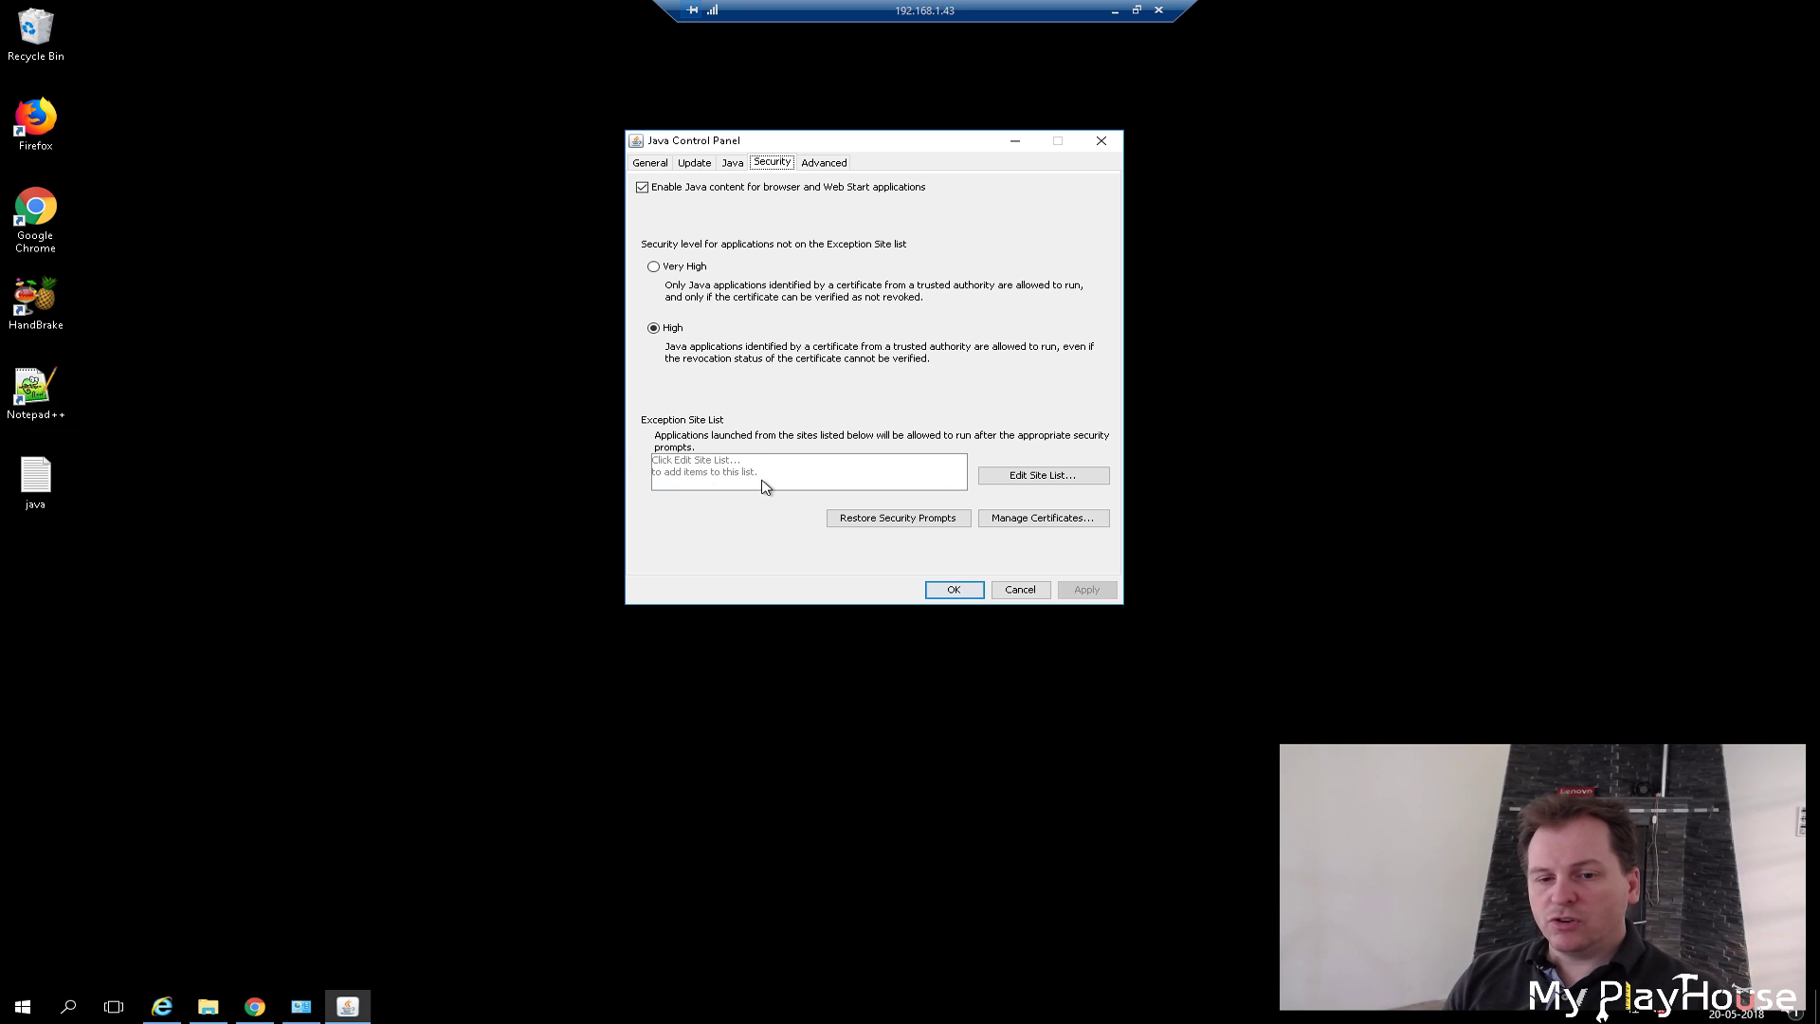
click(1036, 477)
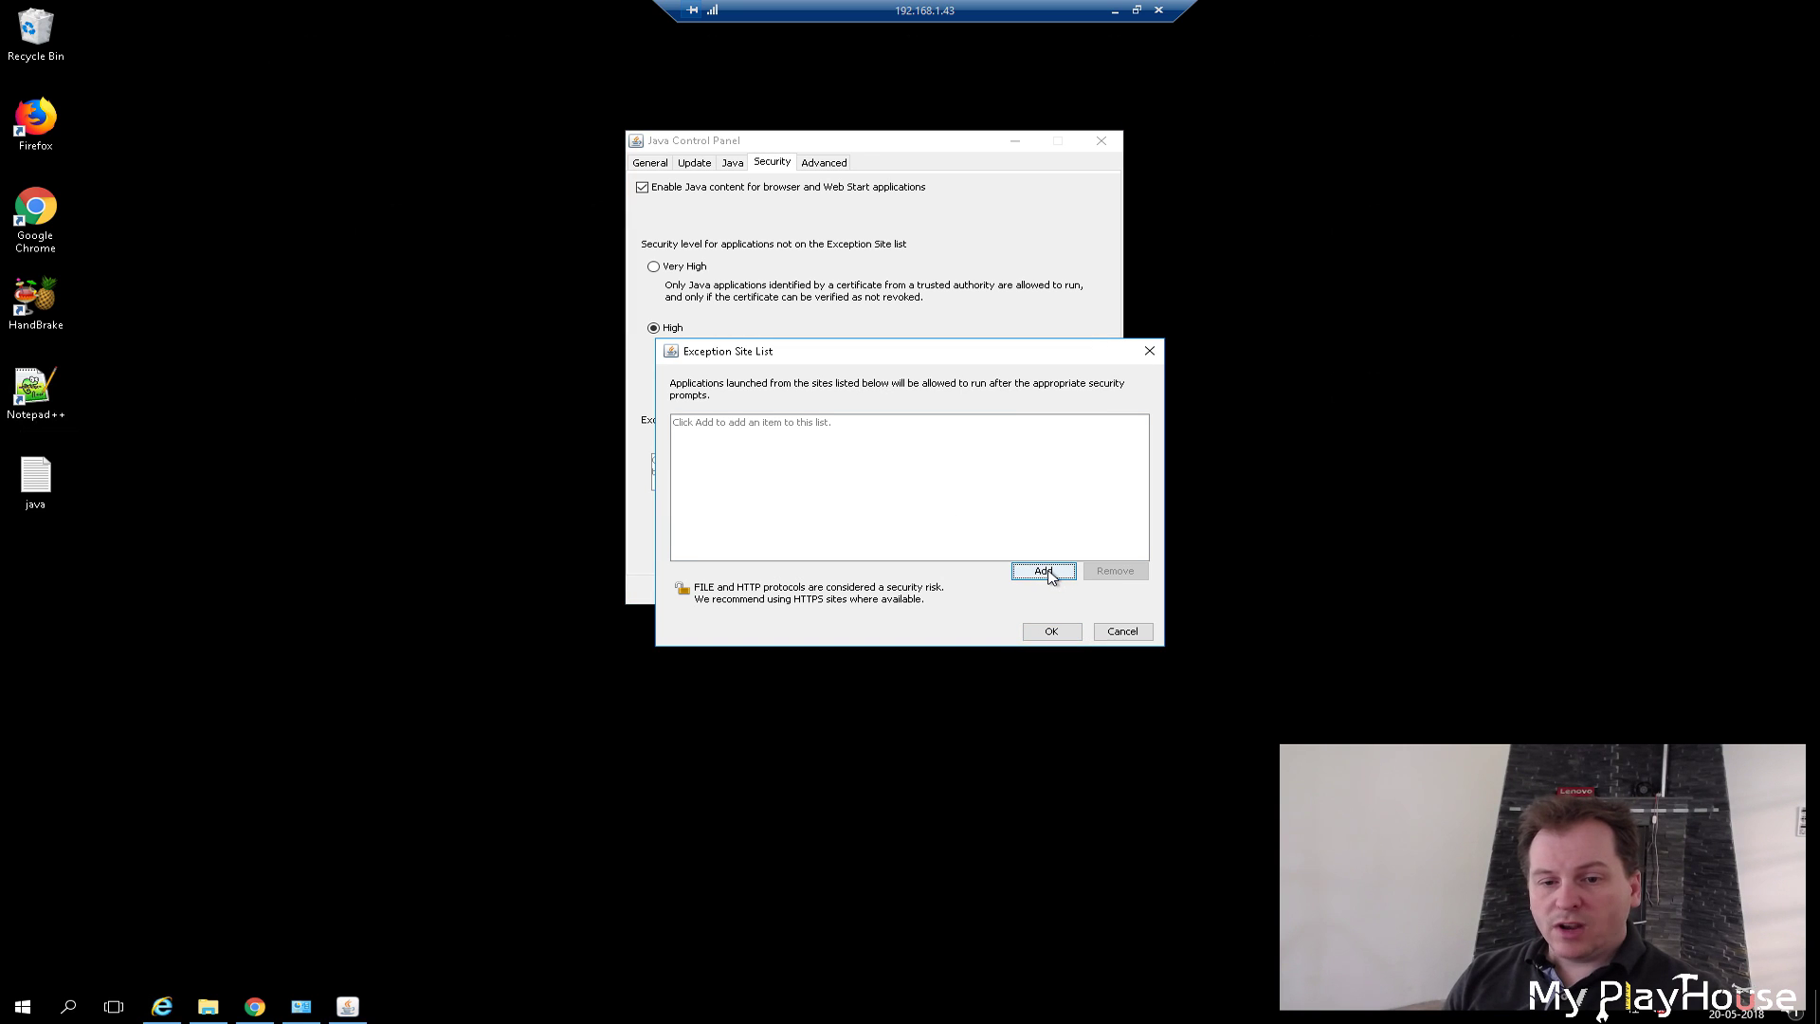
click(1046, 571)
click(722, 441)
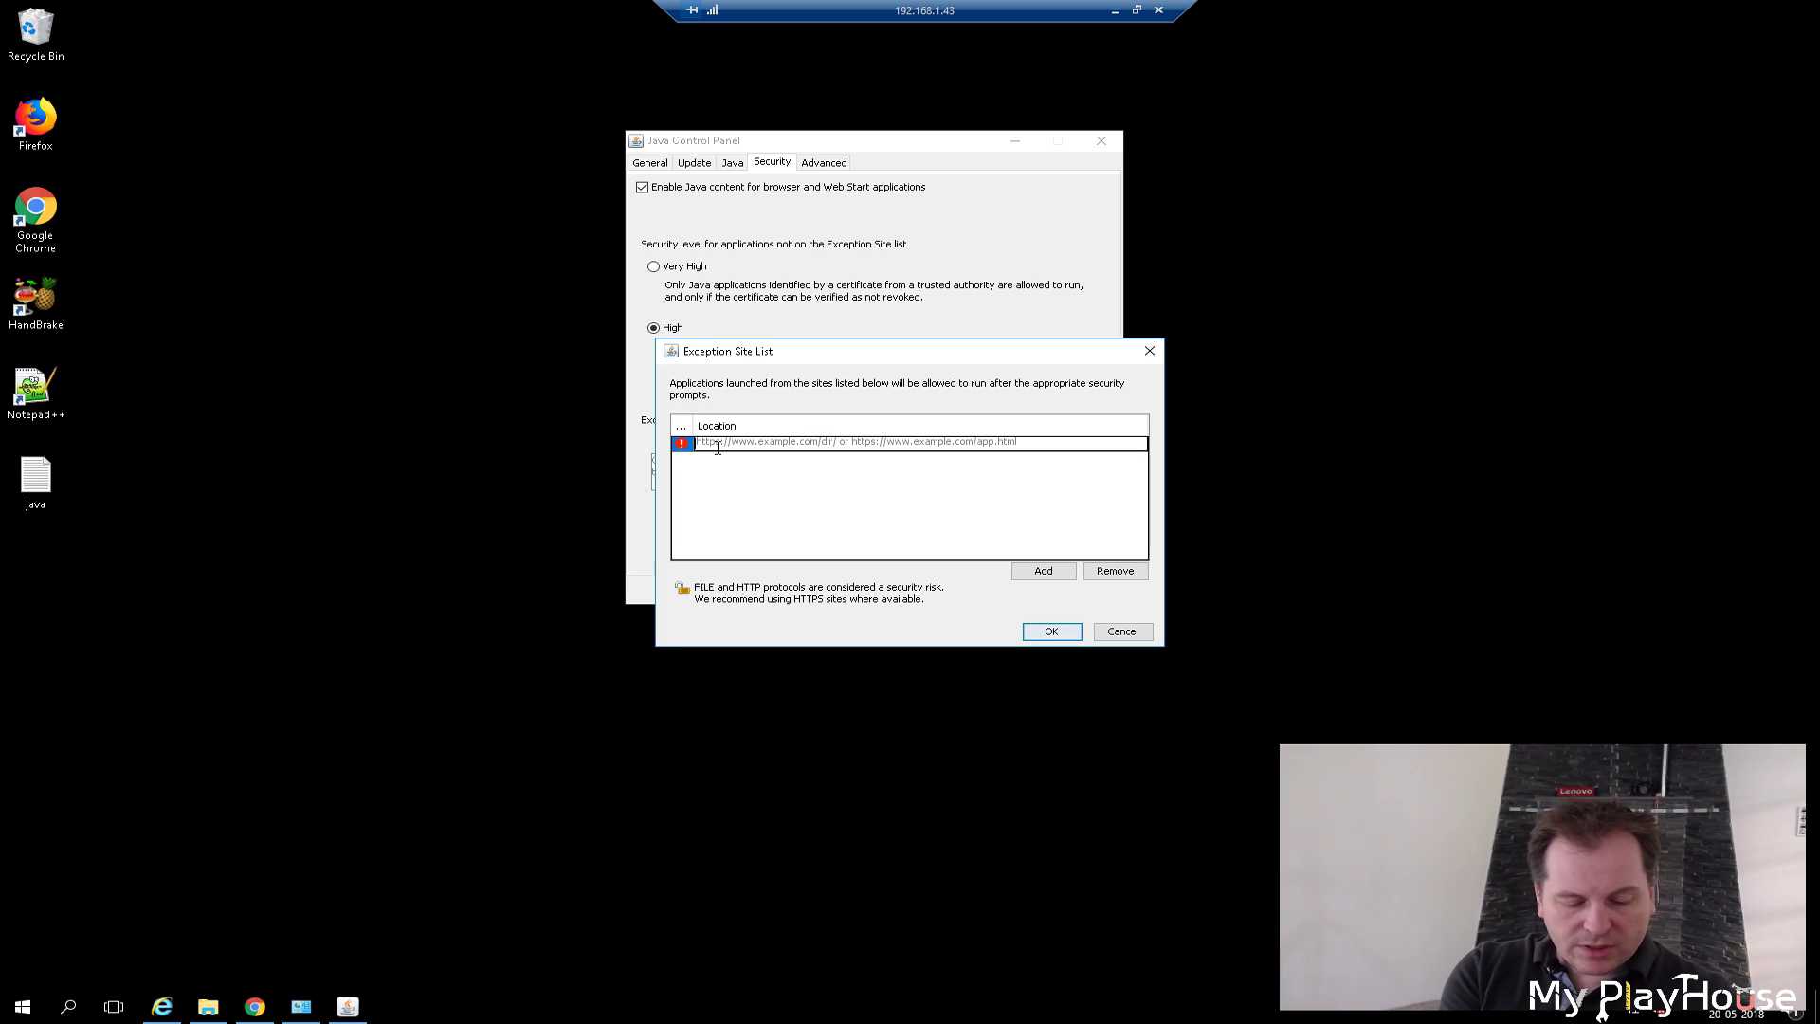
text(th)
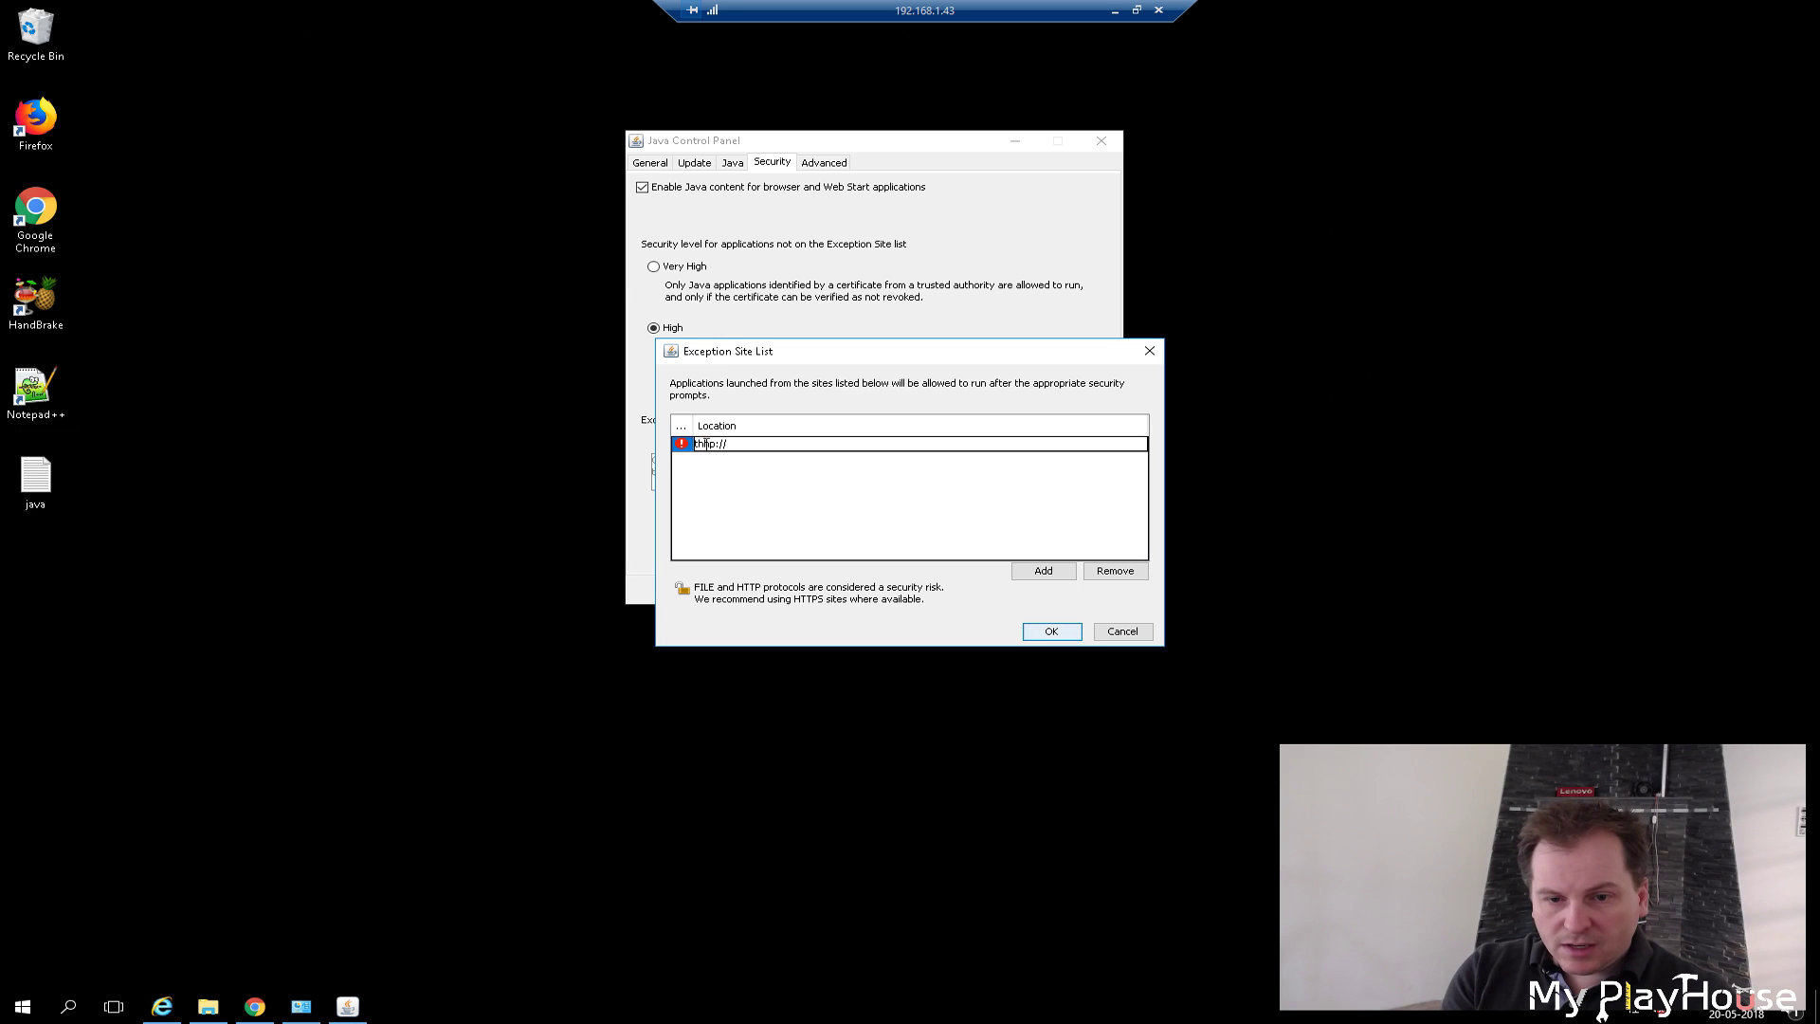
text(tp://19)
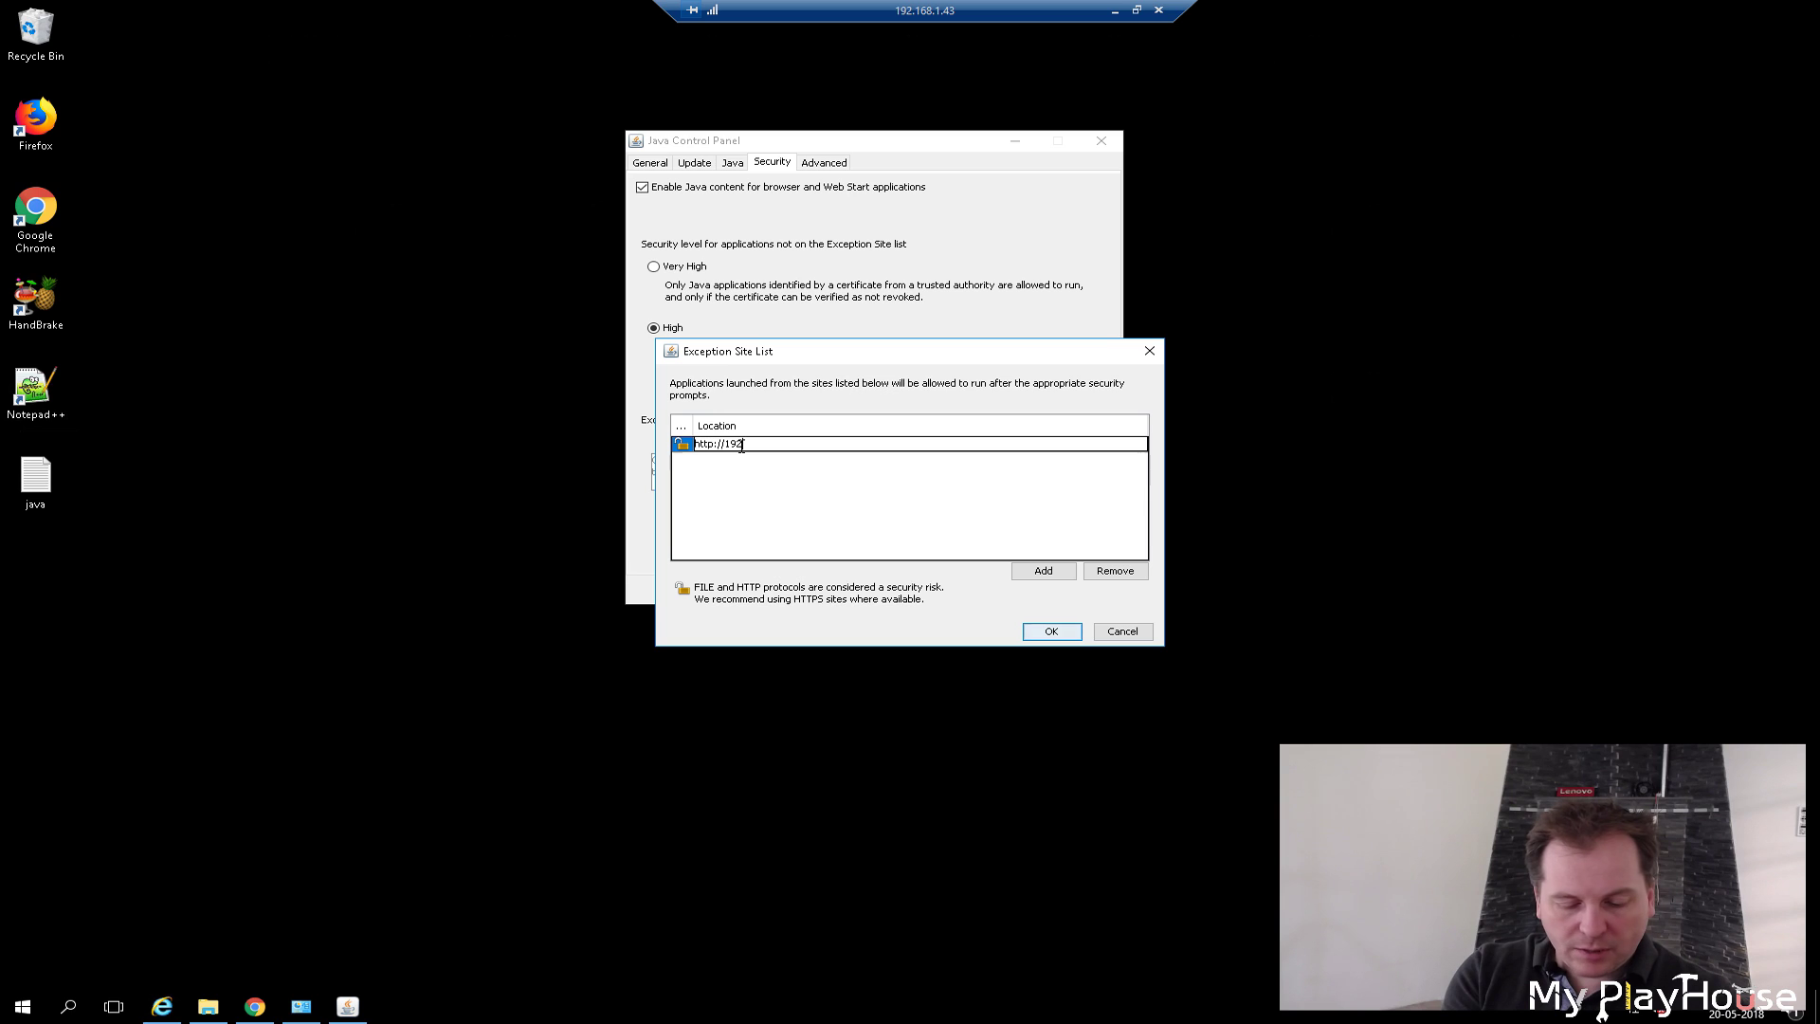
text(2.168.1.208)
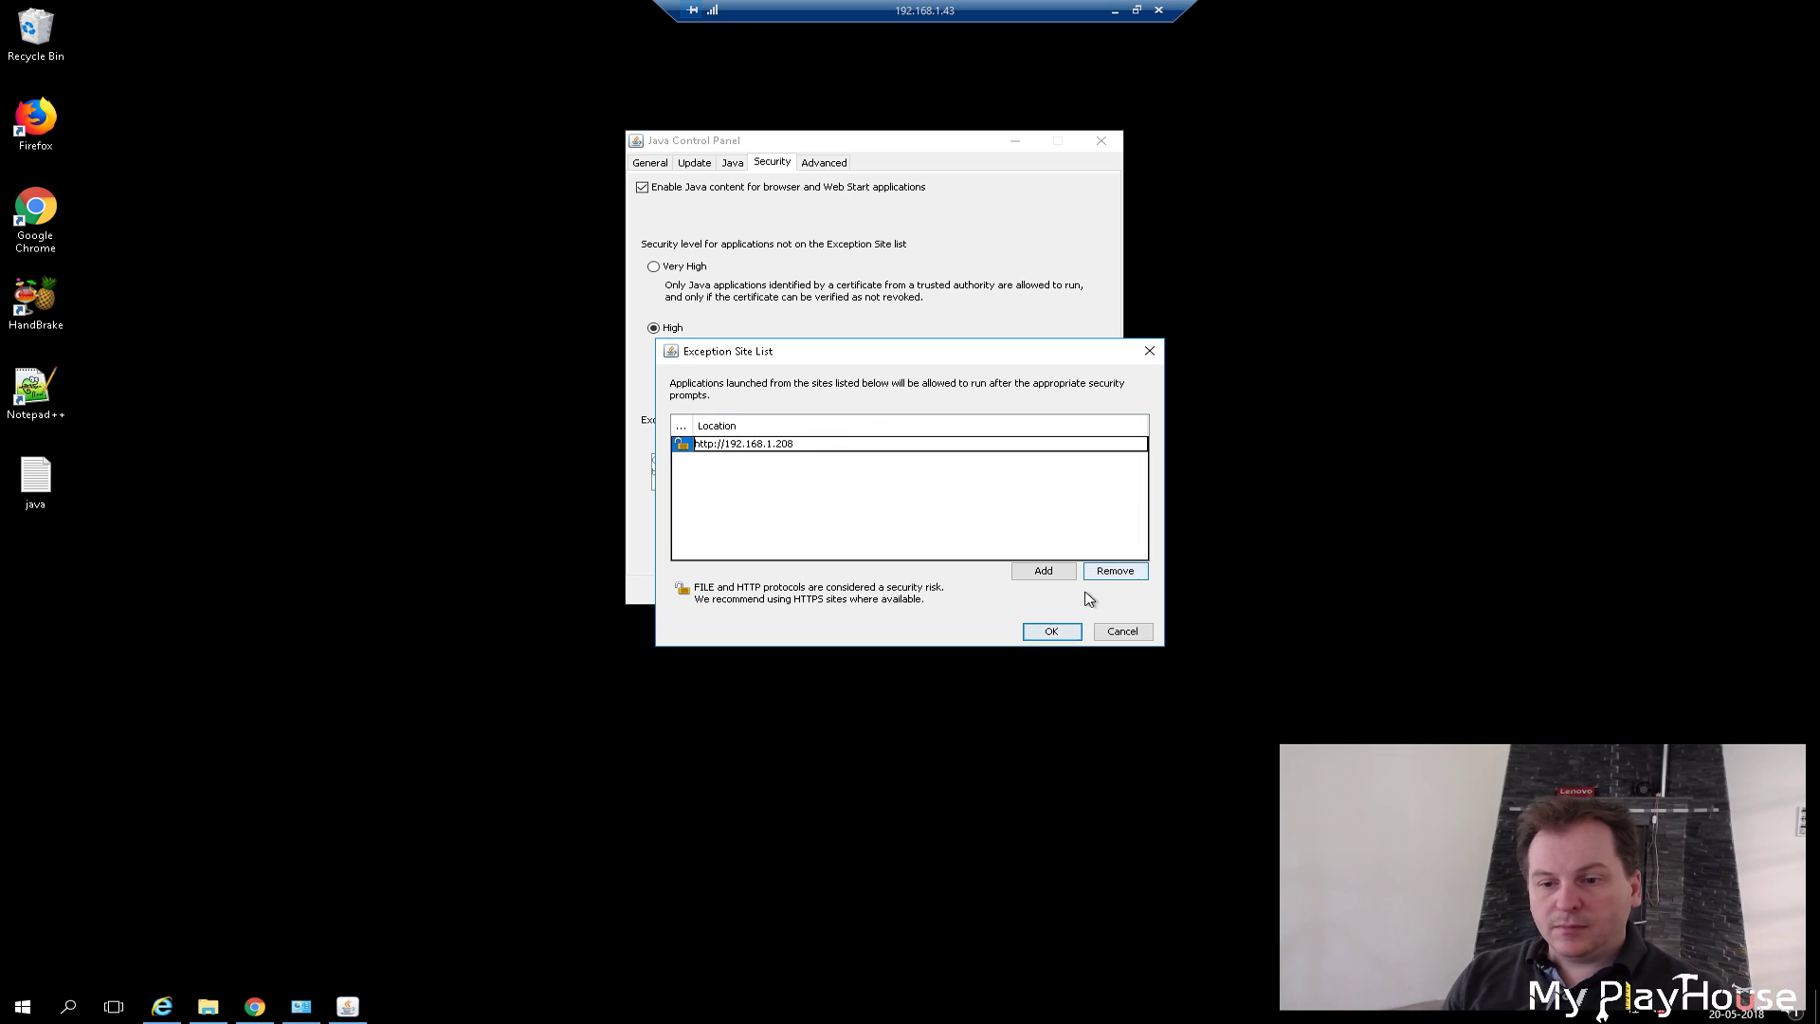
click(1042, 570)
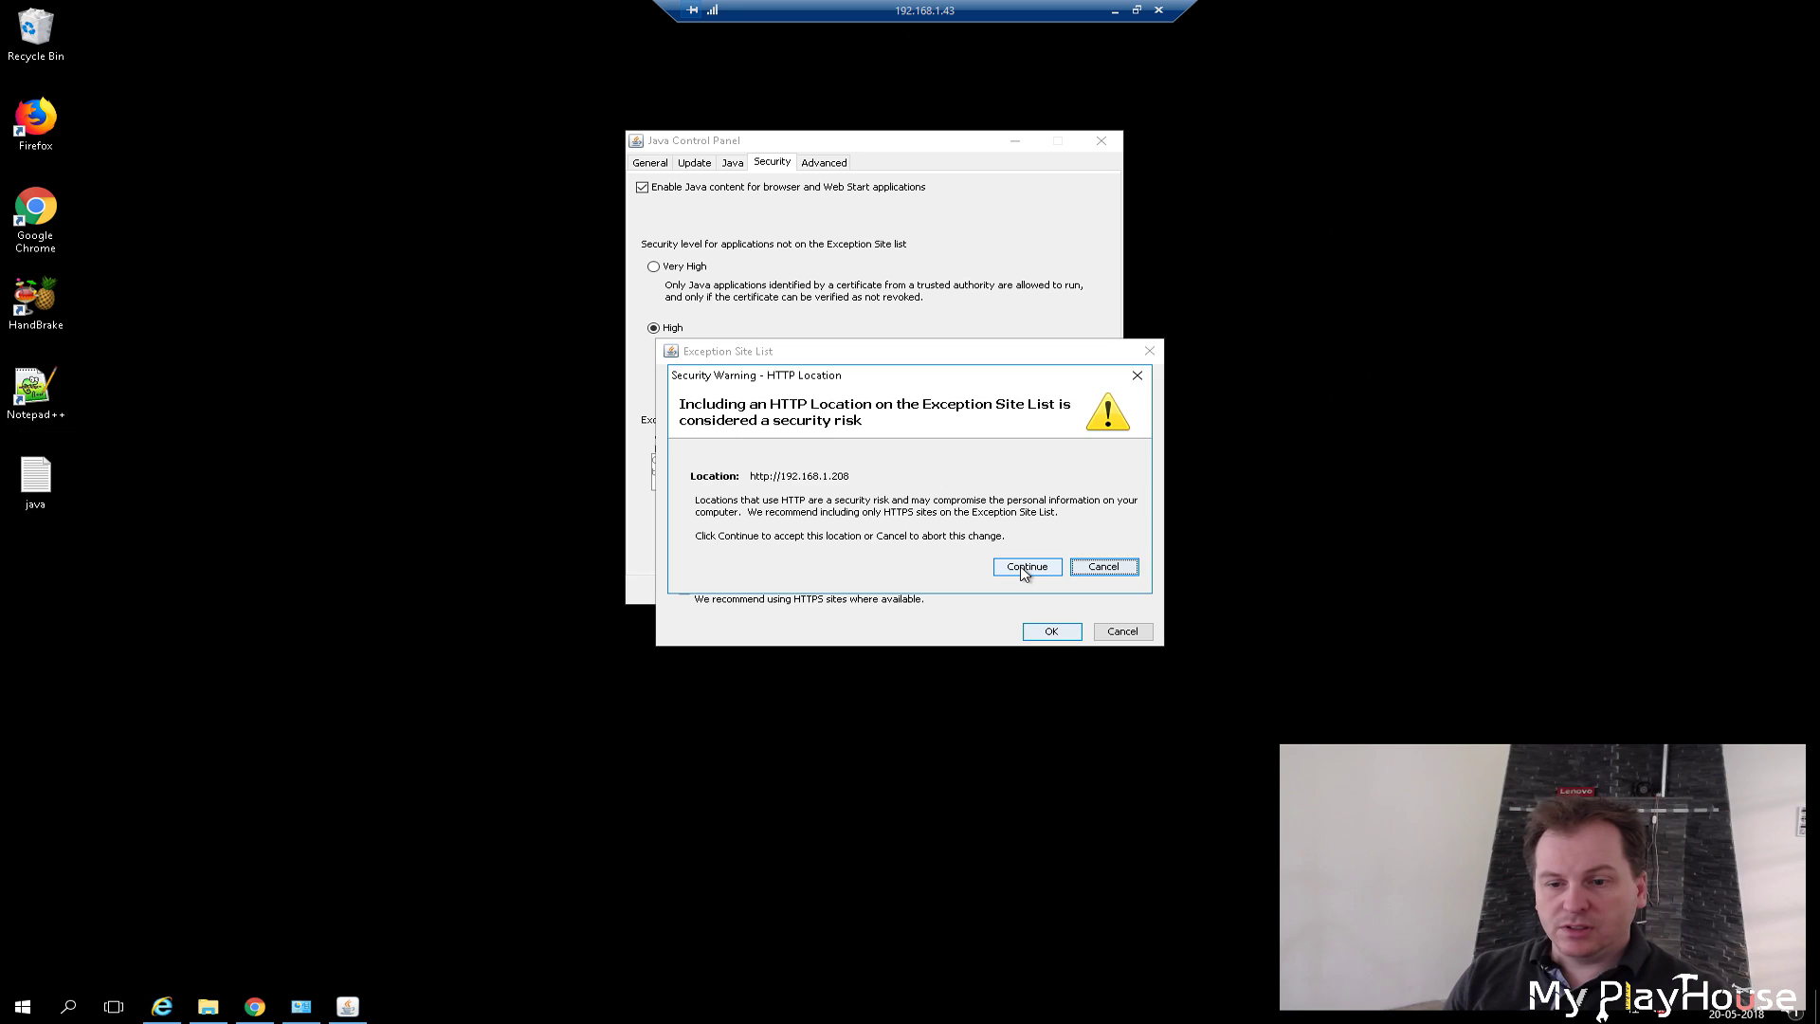
click(1026, 568)
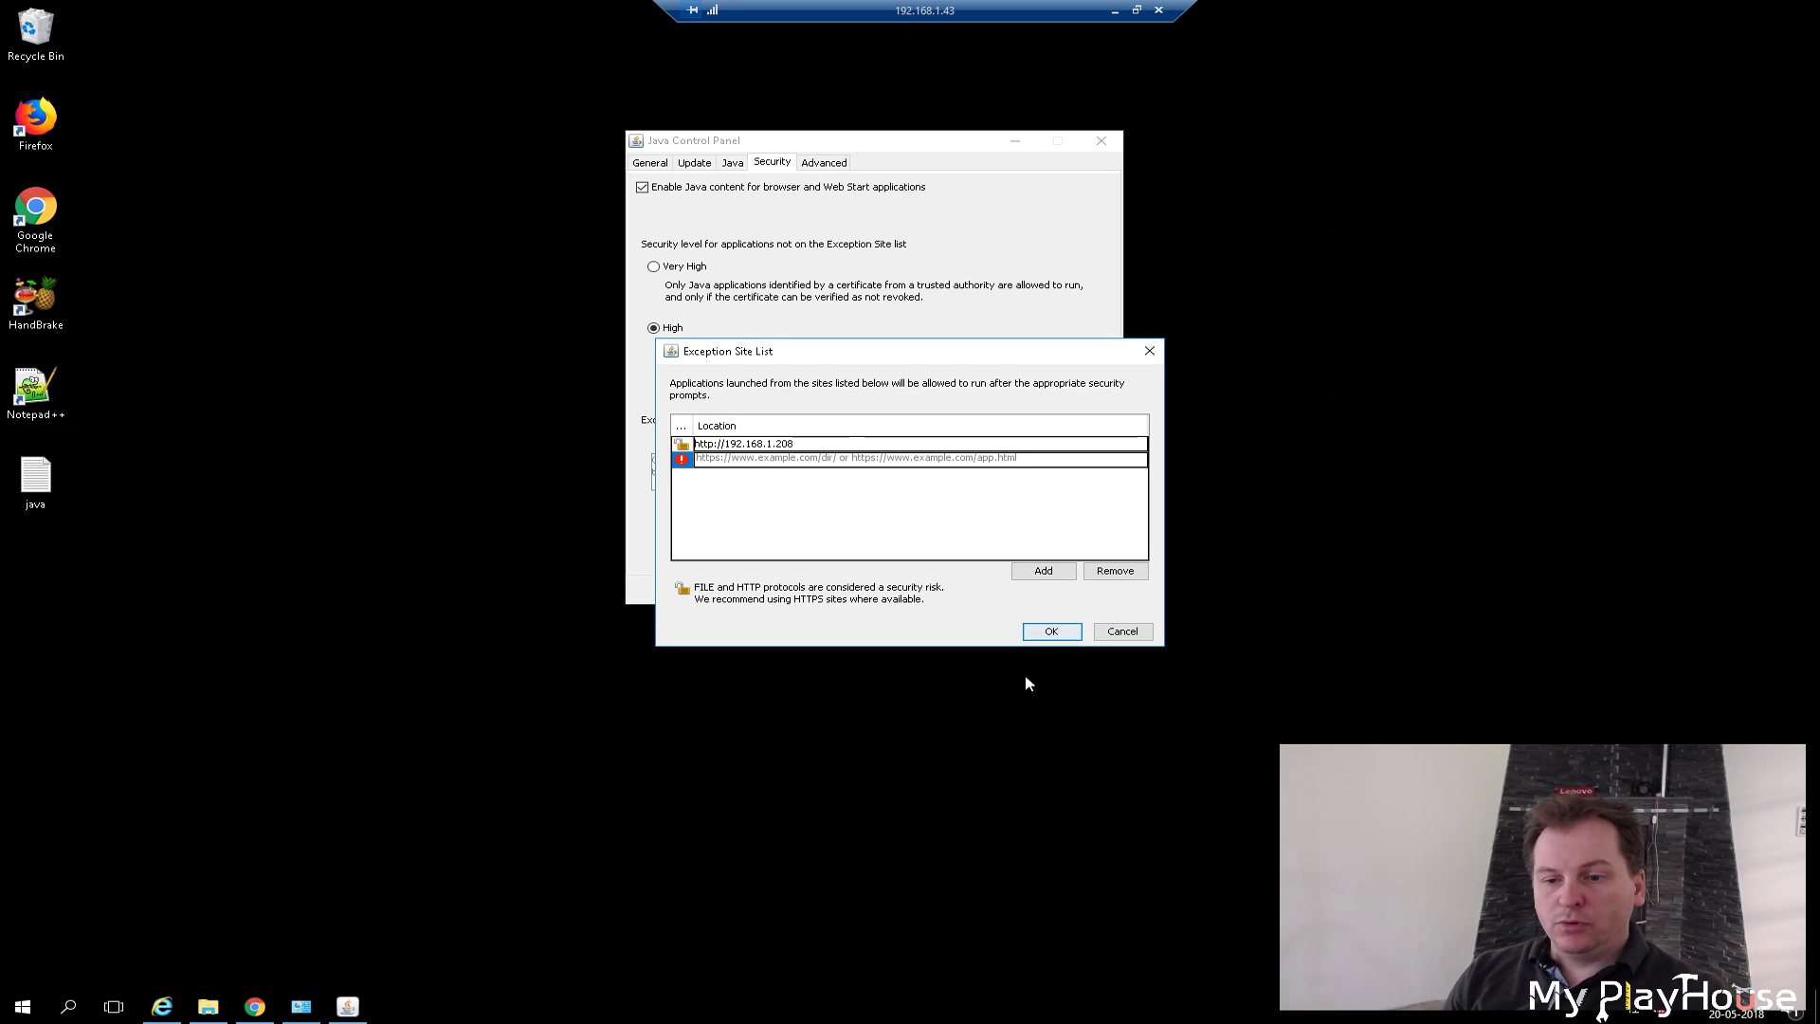
click(1050, 632)
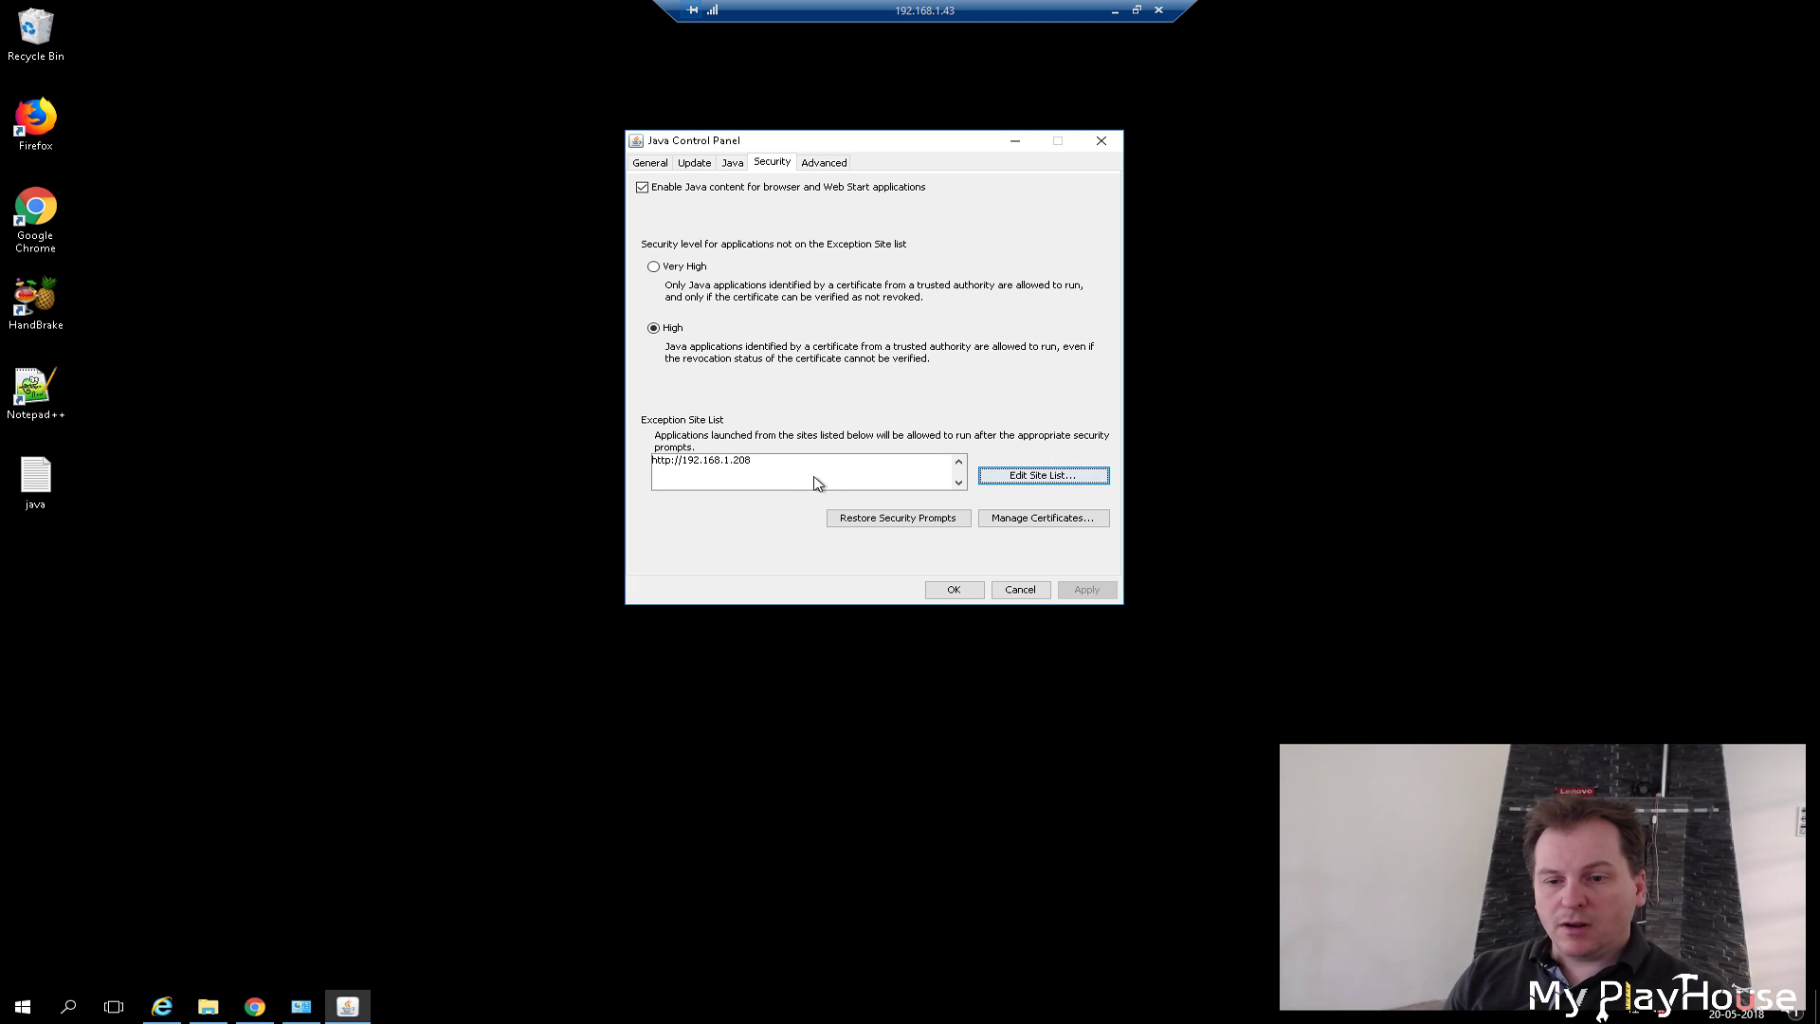
click(944, 597)
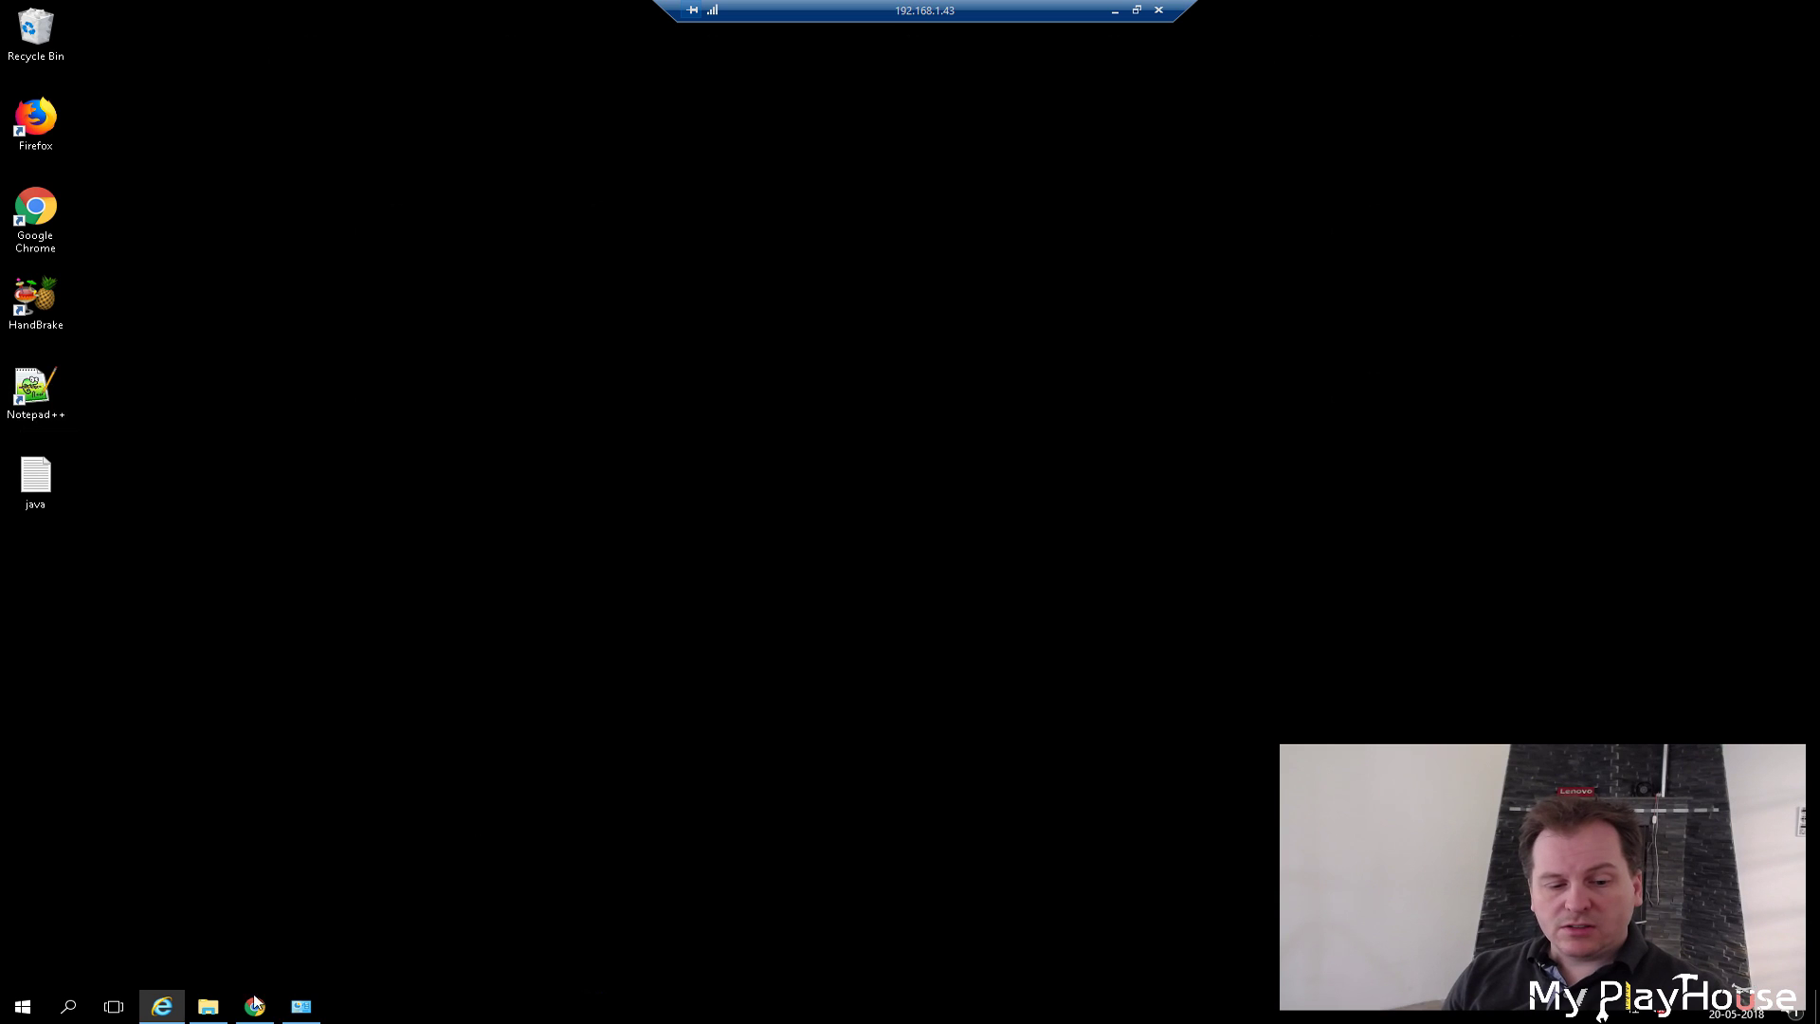
Step: Return to Internet Explorer, log off the ASM web interface and close the browser
click(161, 1006)
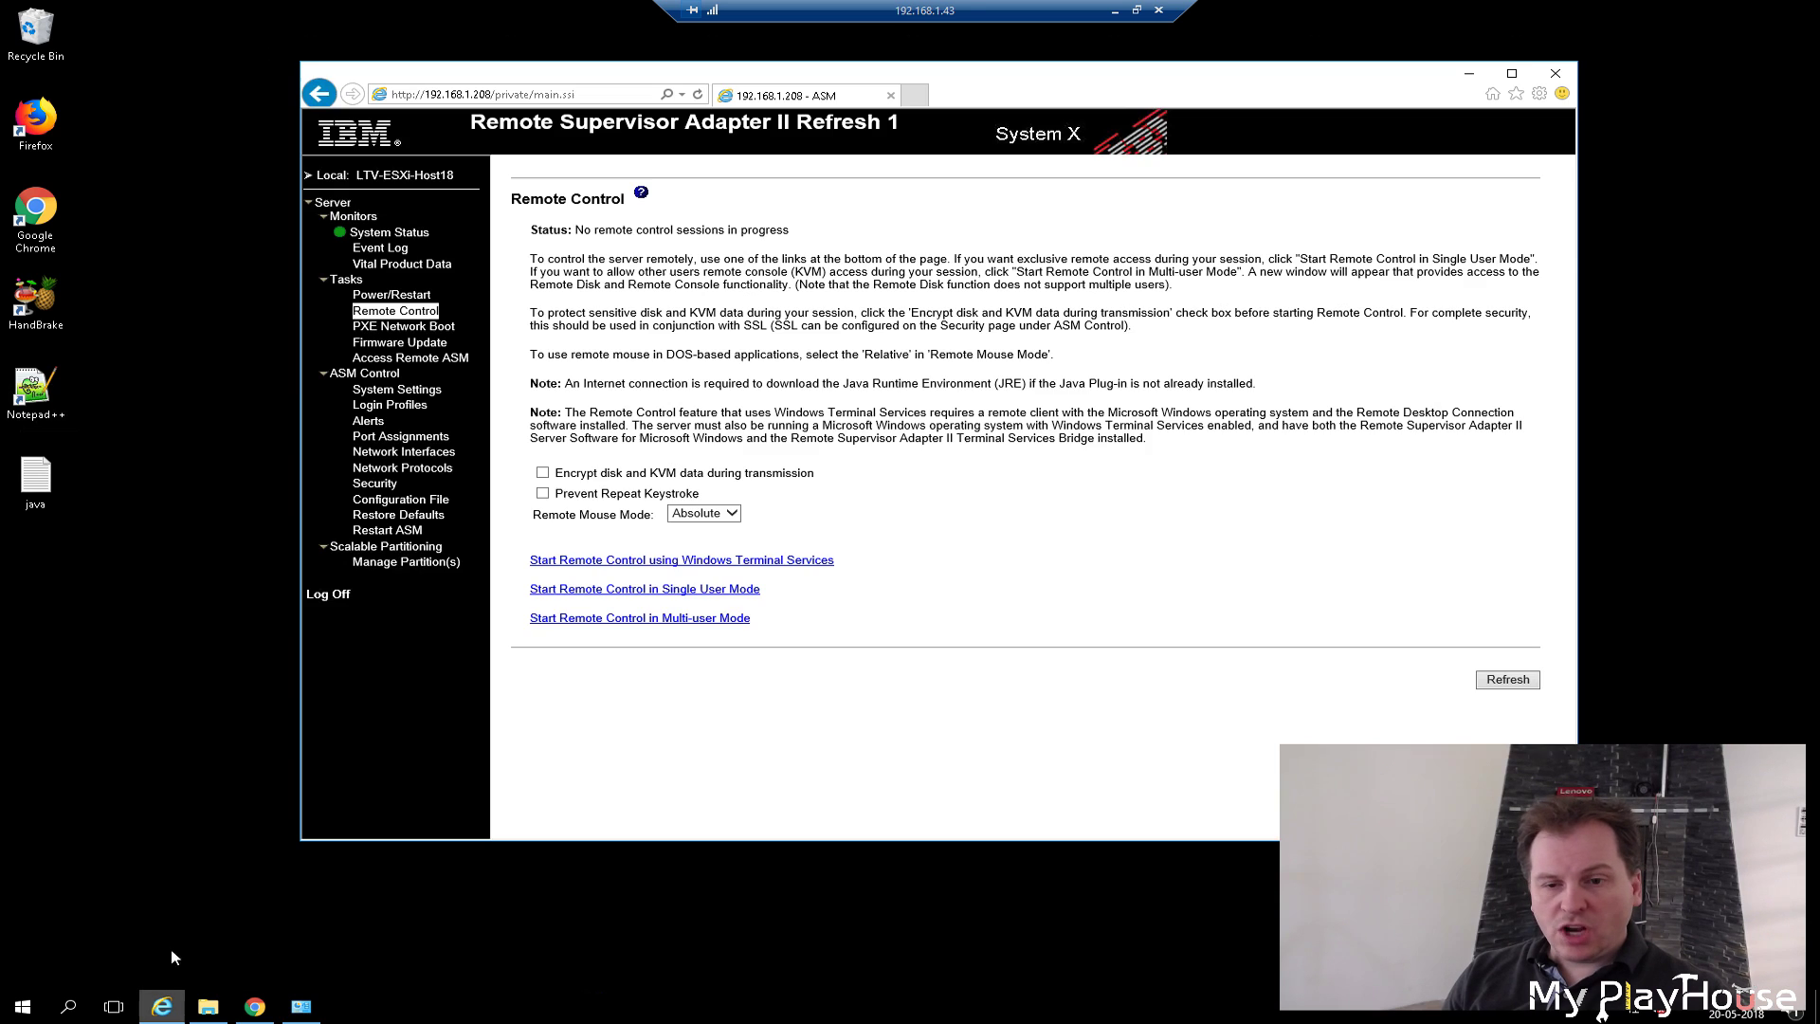
click(330, 596)
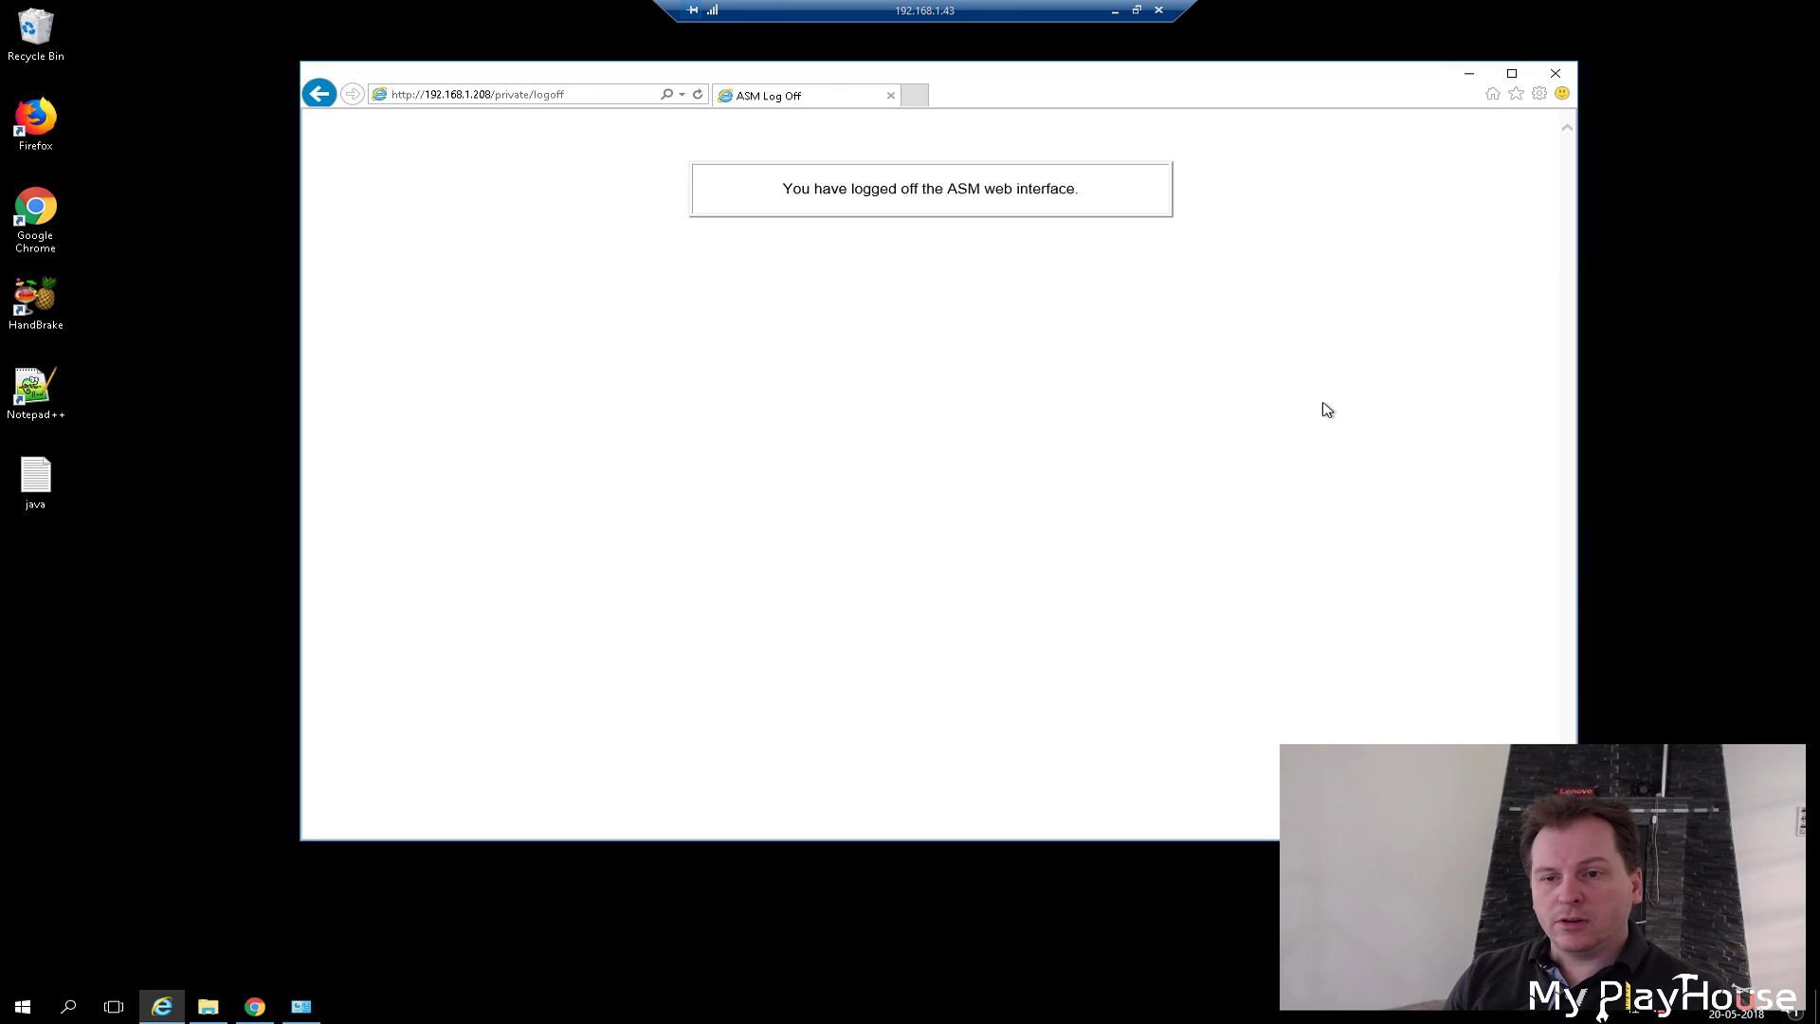
click(1555, 74)
Step: Reopen Internet Explorer, log in to the ASM interface at 192.168.1.208 and continue with the 20 minutes inactivity timeout
click(161, 1006)
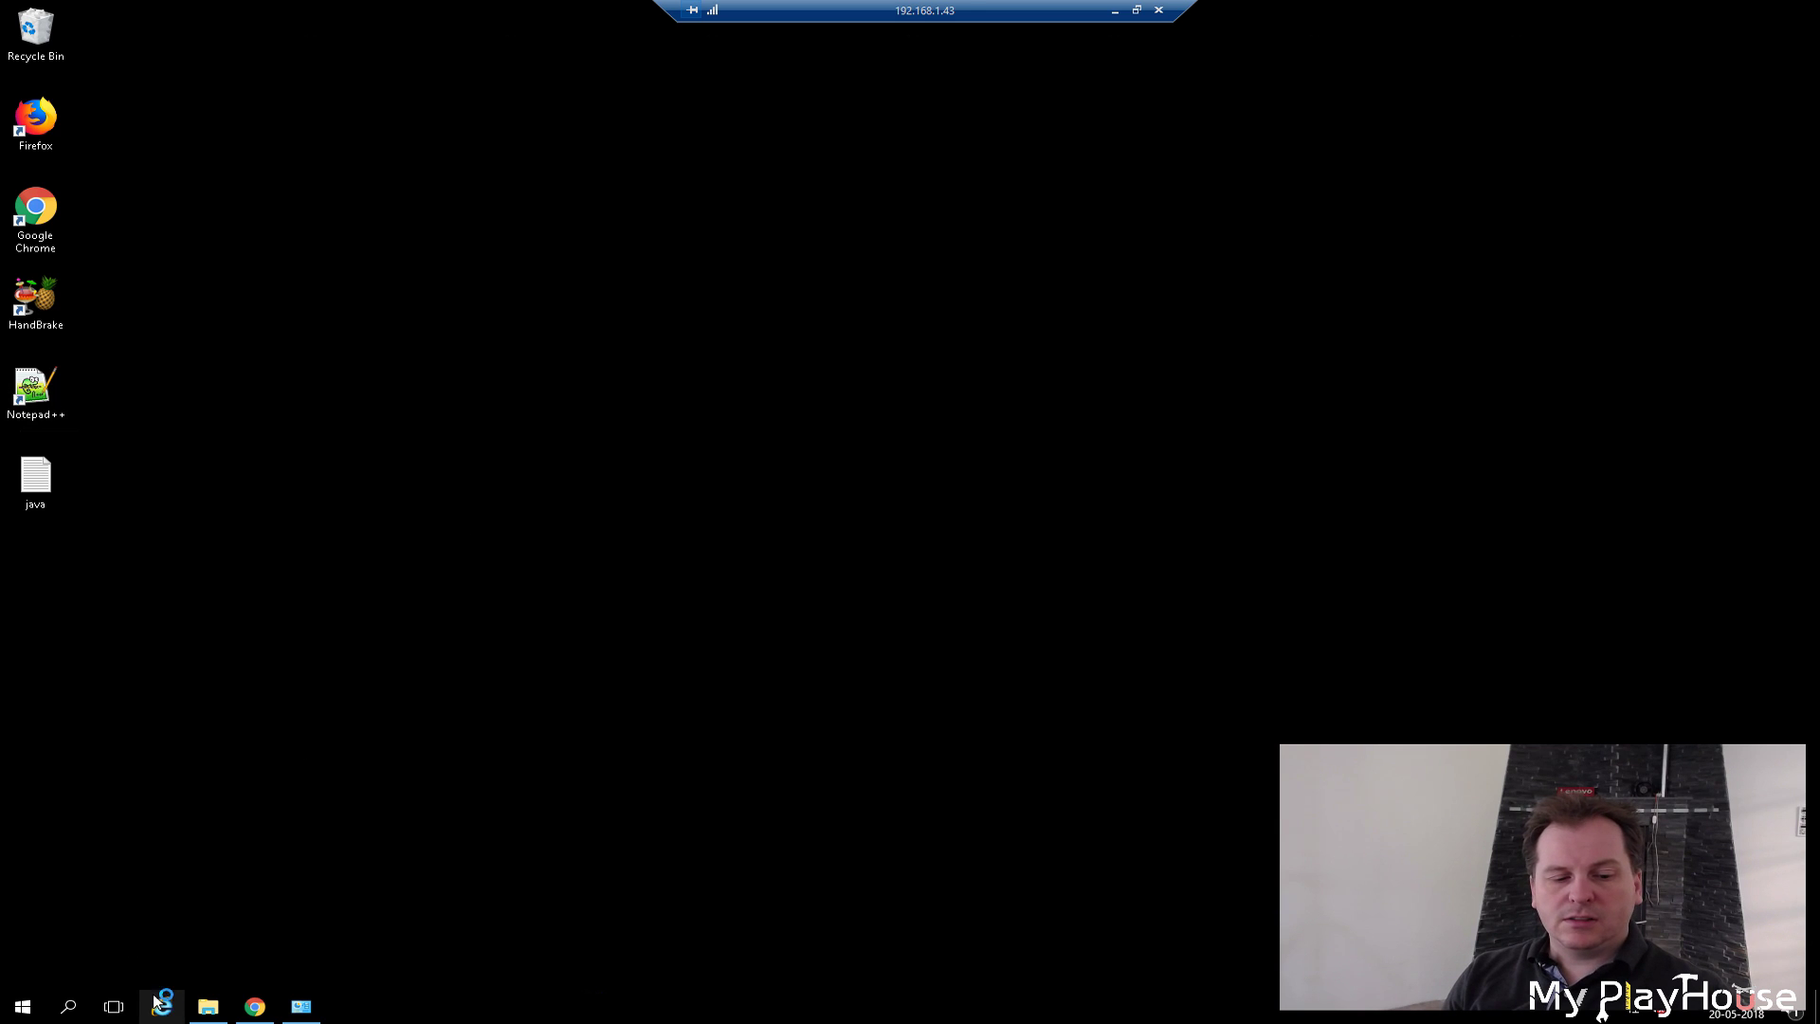
click(539, 94)
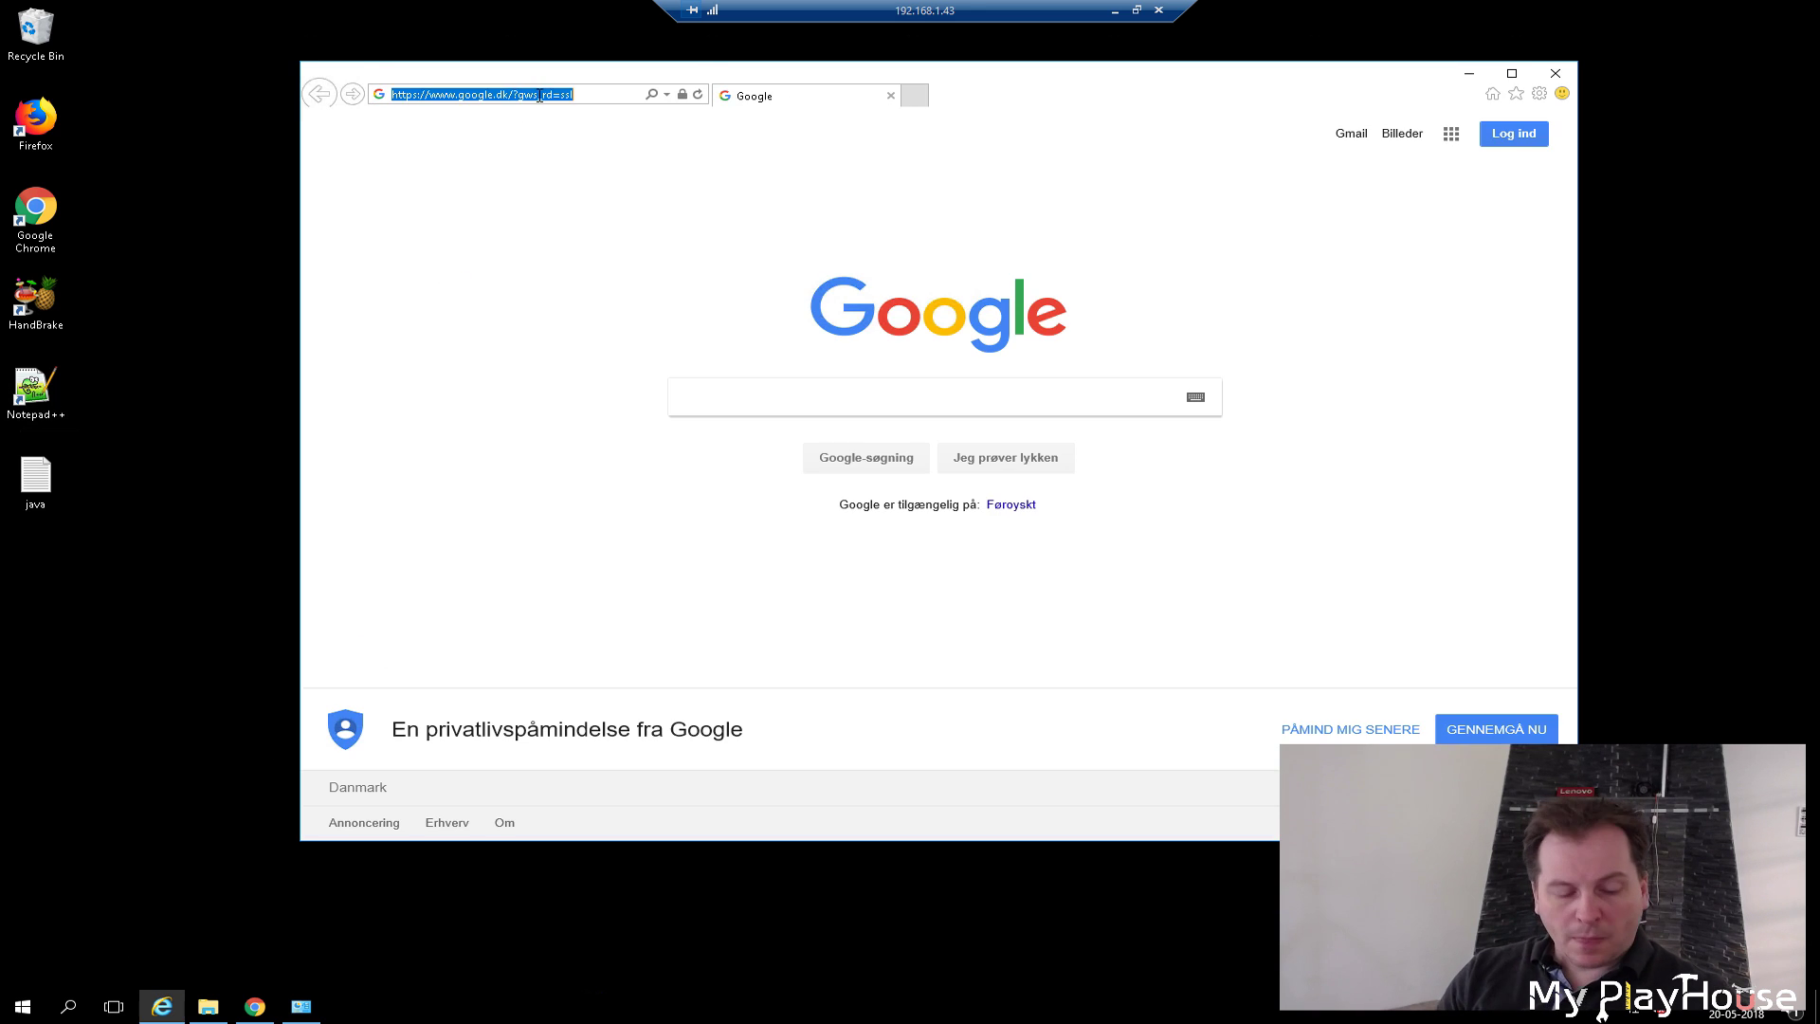
text(192.168.1.208/)
key(Return)
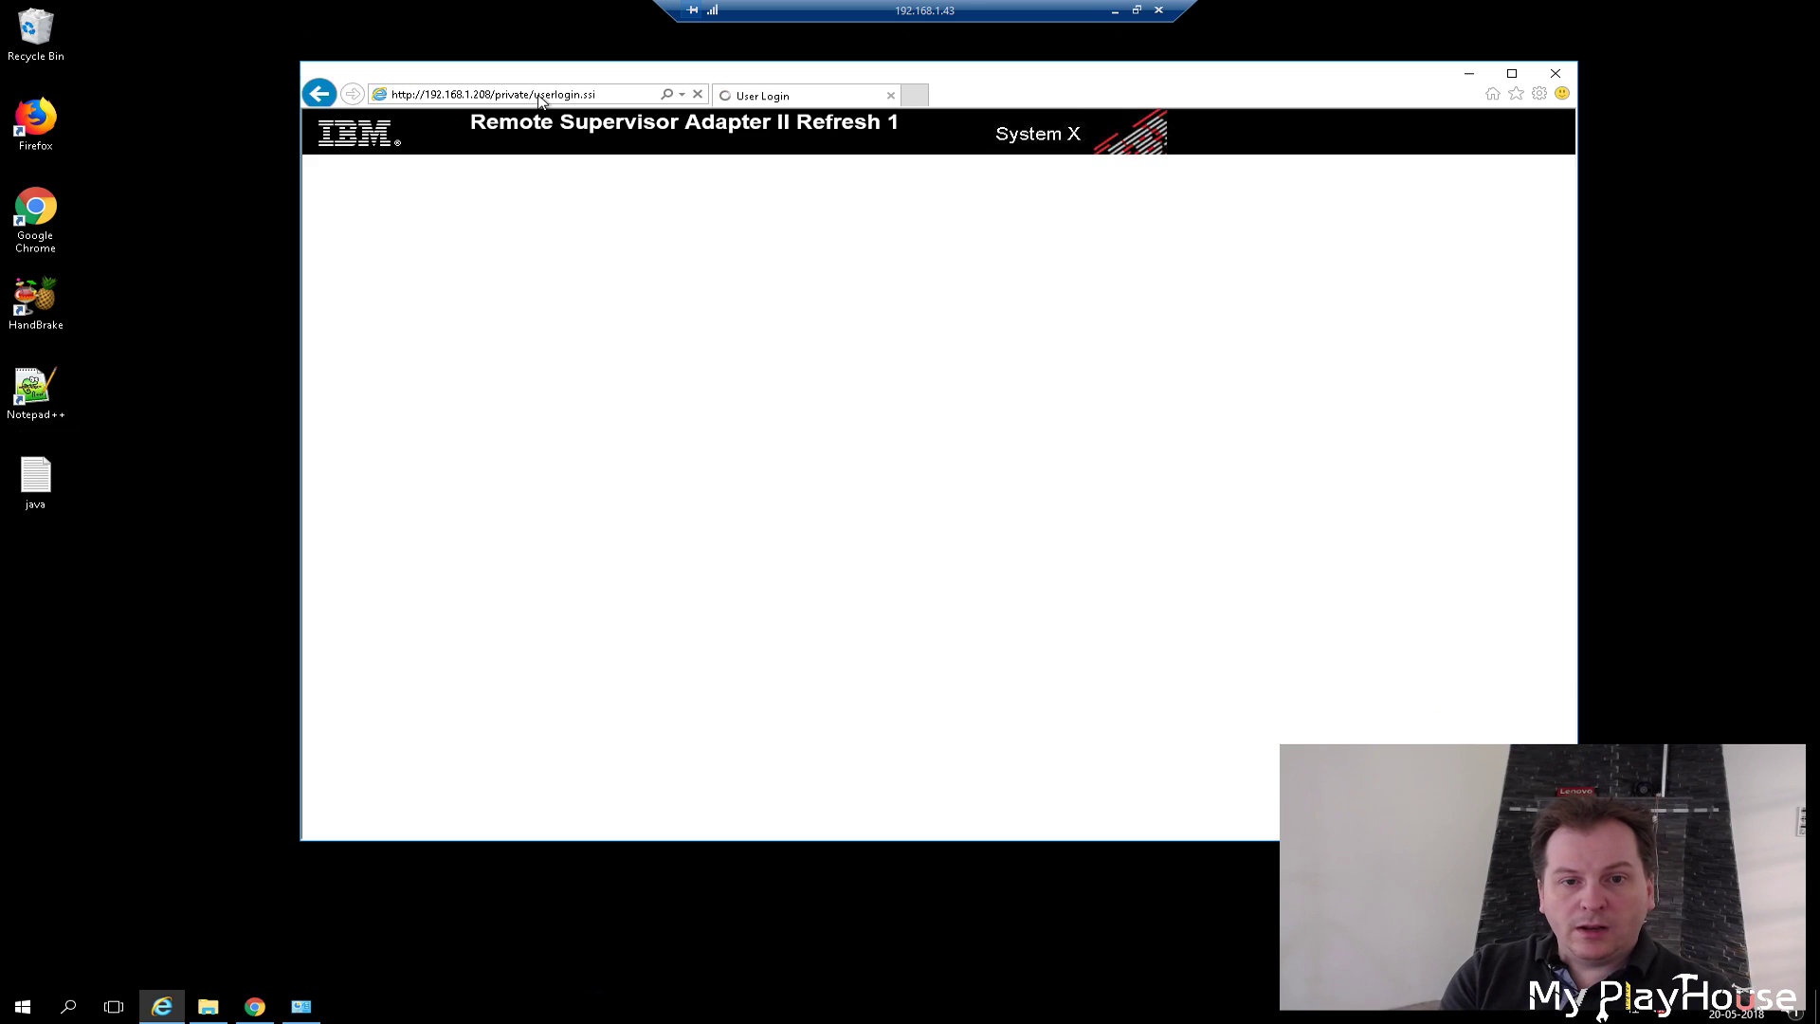
click(363, 226)
click(360, 268)
click(346, 303)
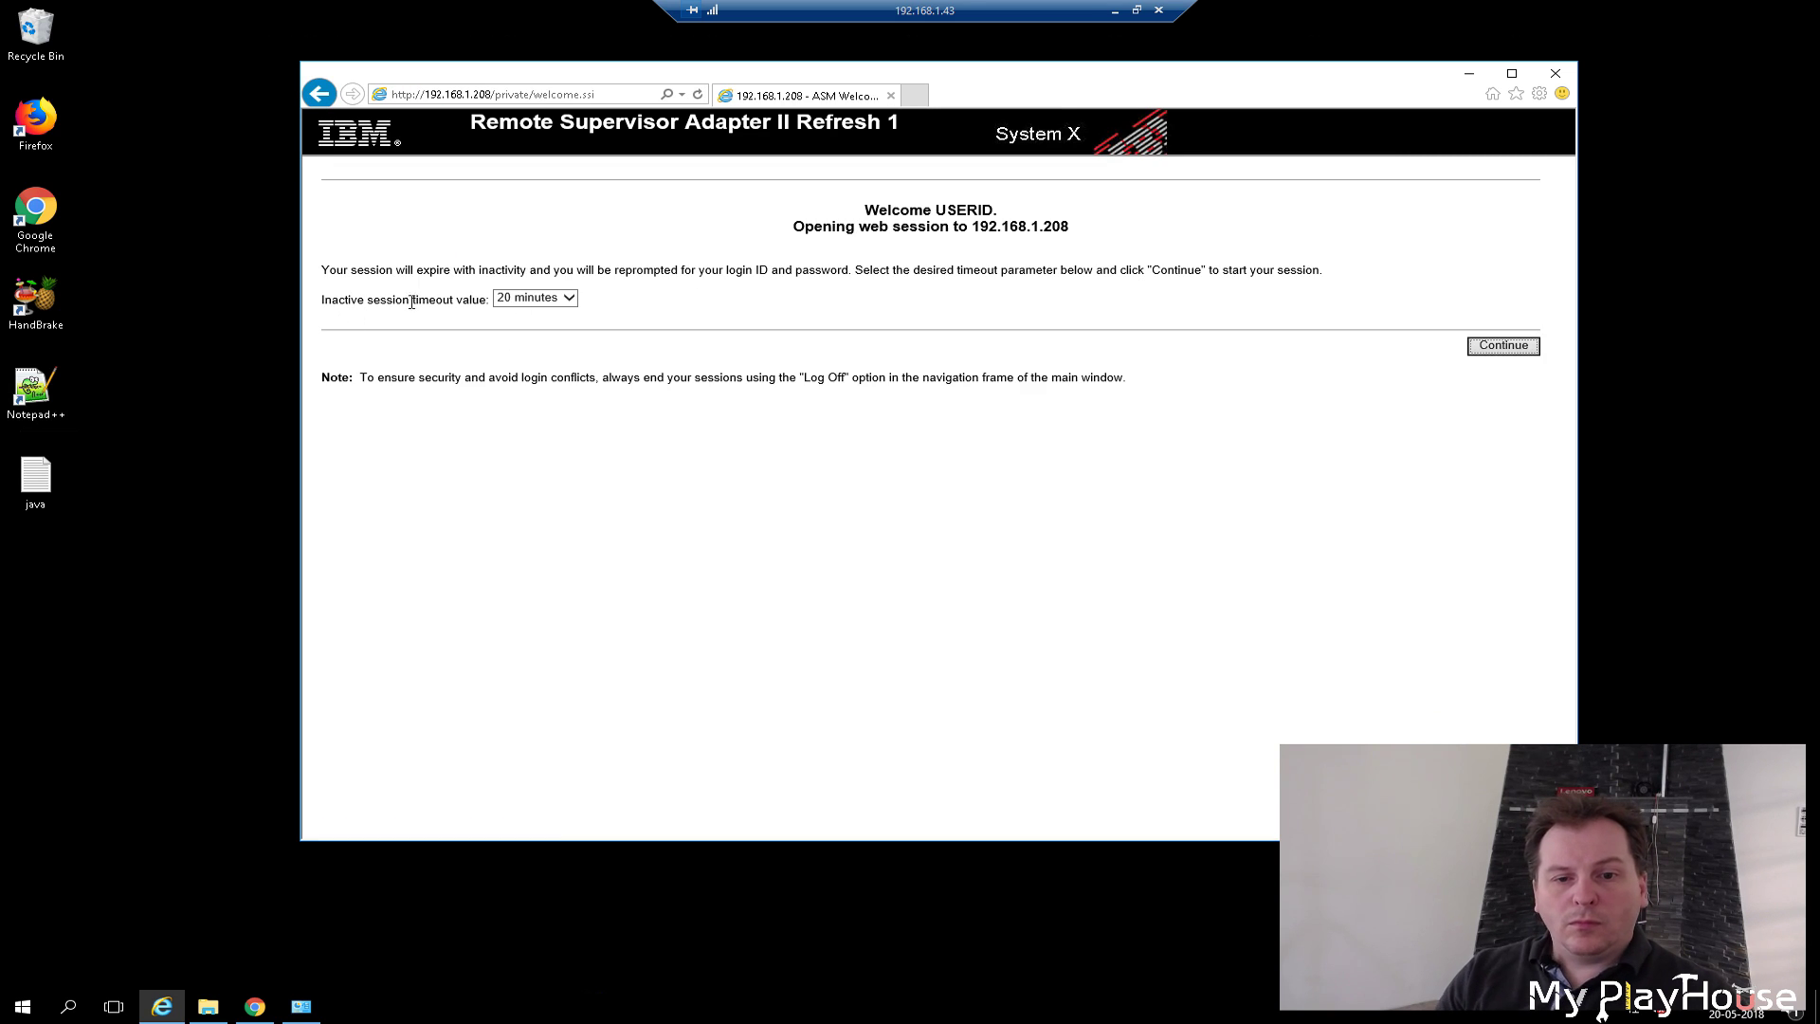
click(1508, 355)
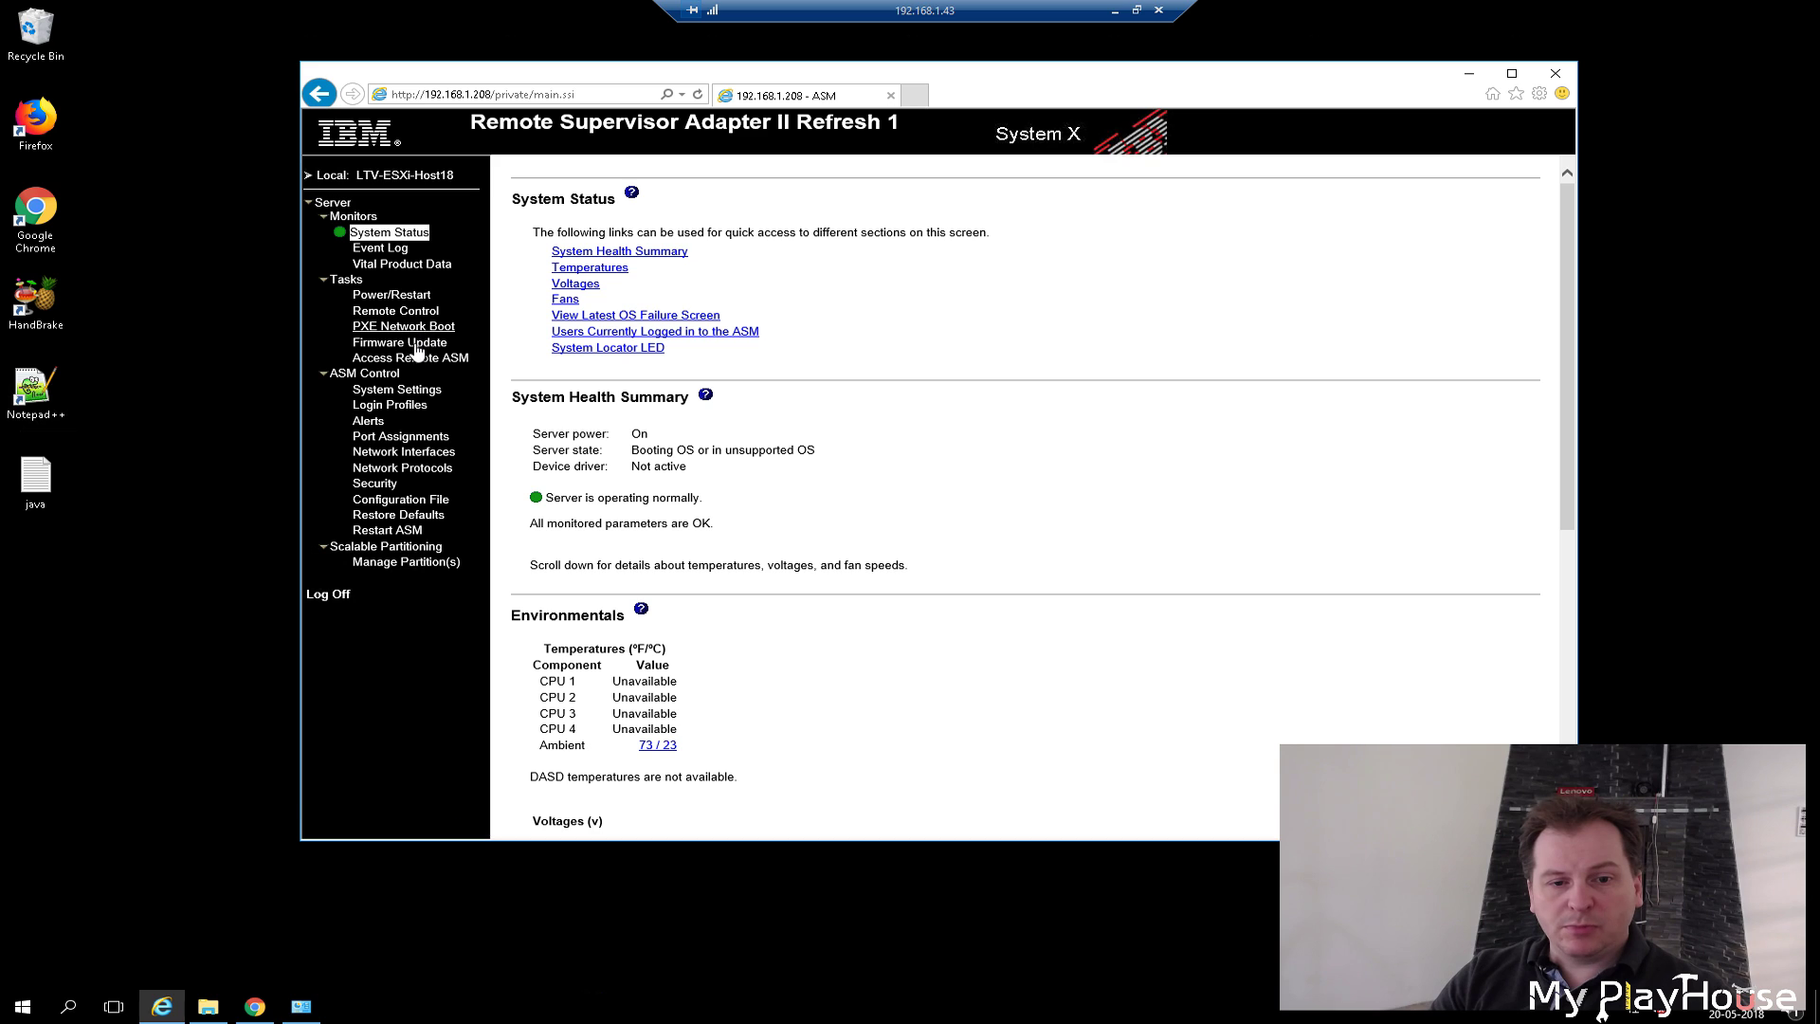
Step: Start remote control in single user mode from the Remote Control page and allow the unsigned Java application to run
click(380, 313)
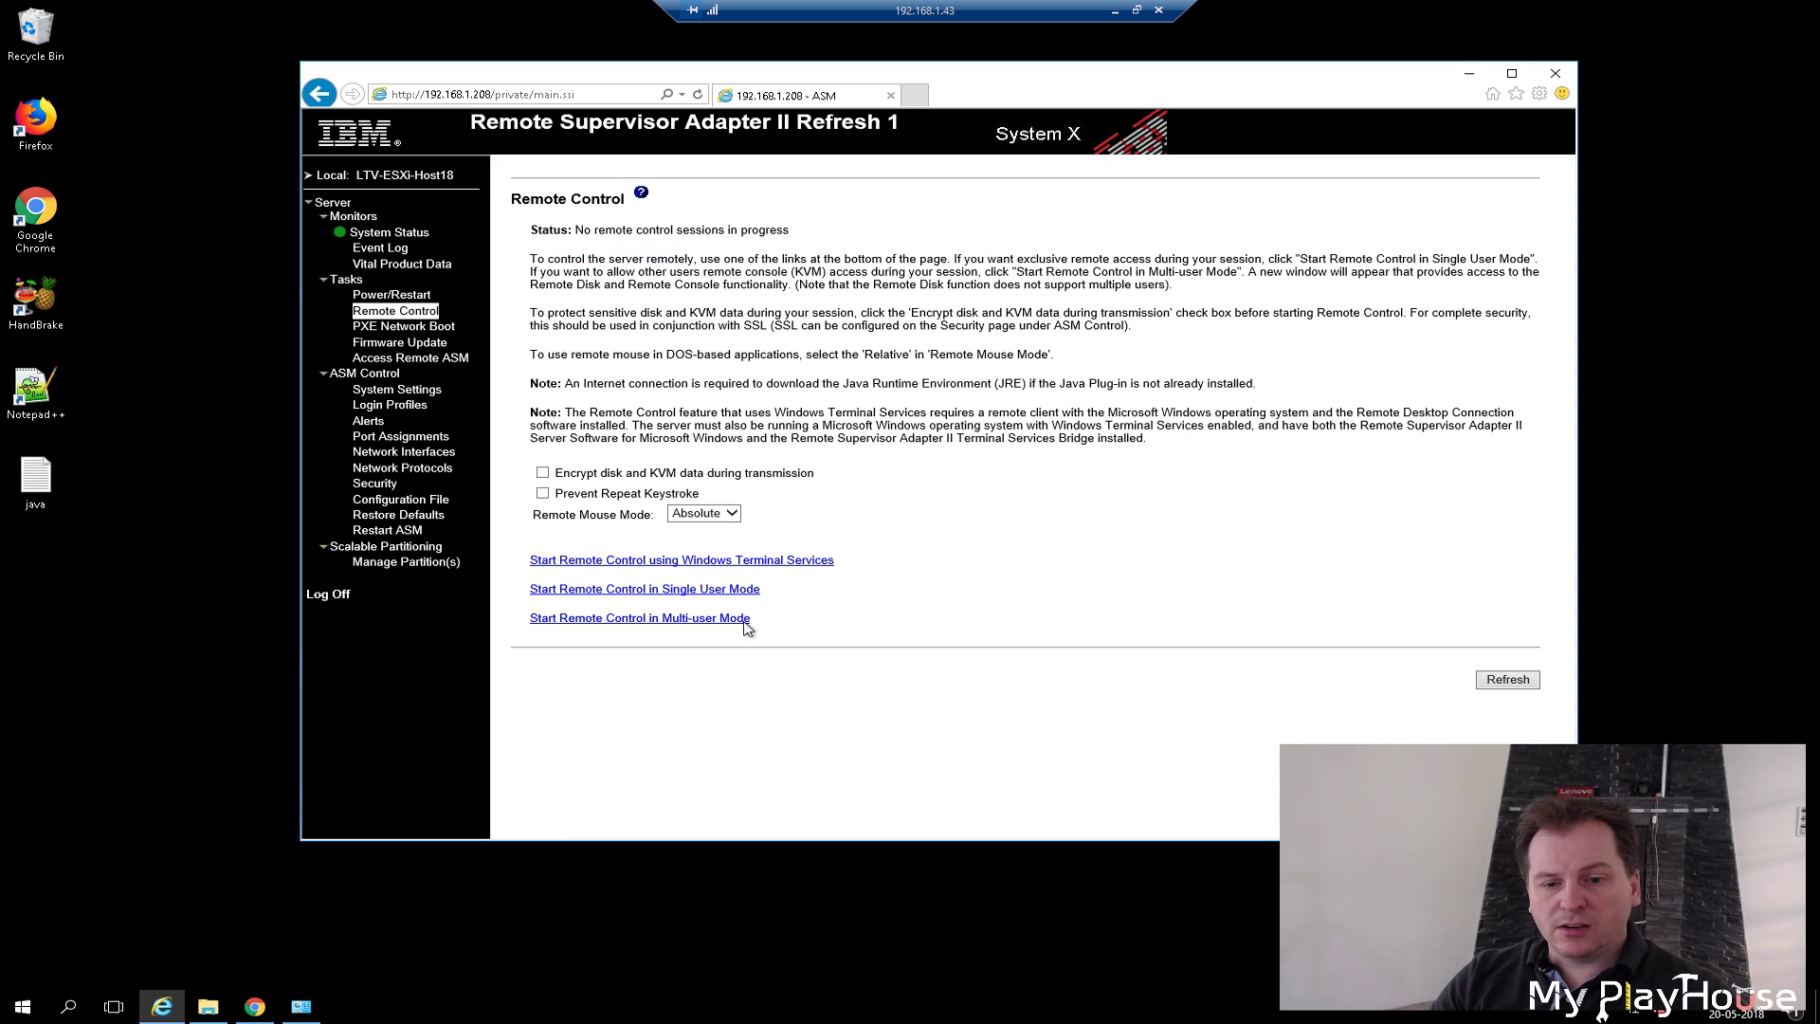
click(625, 590)
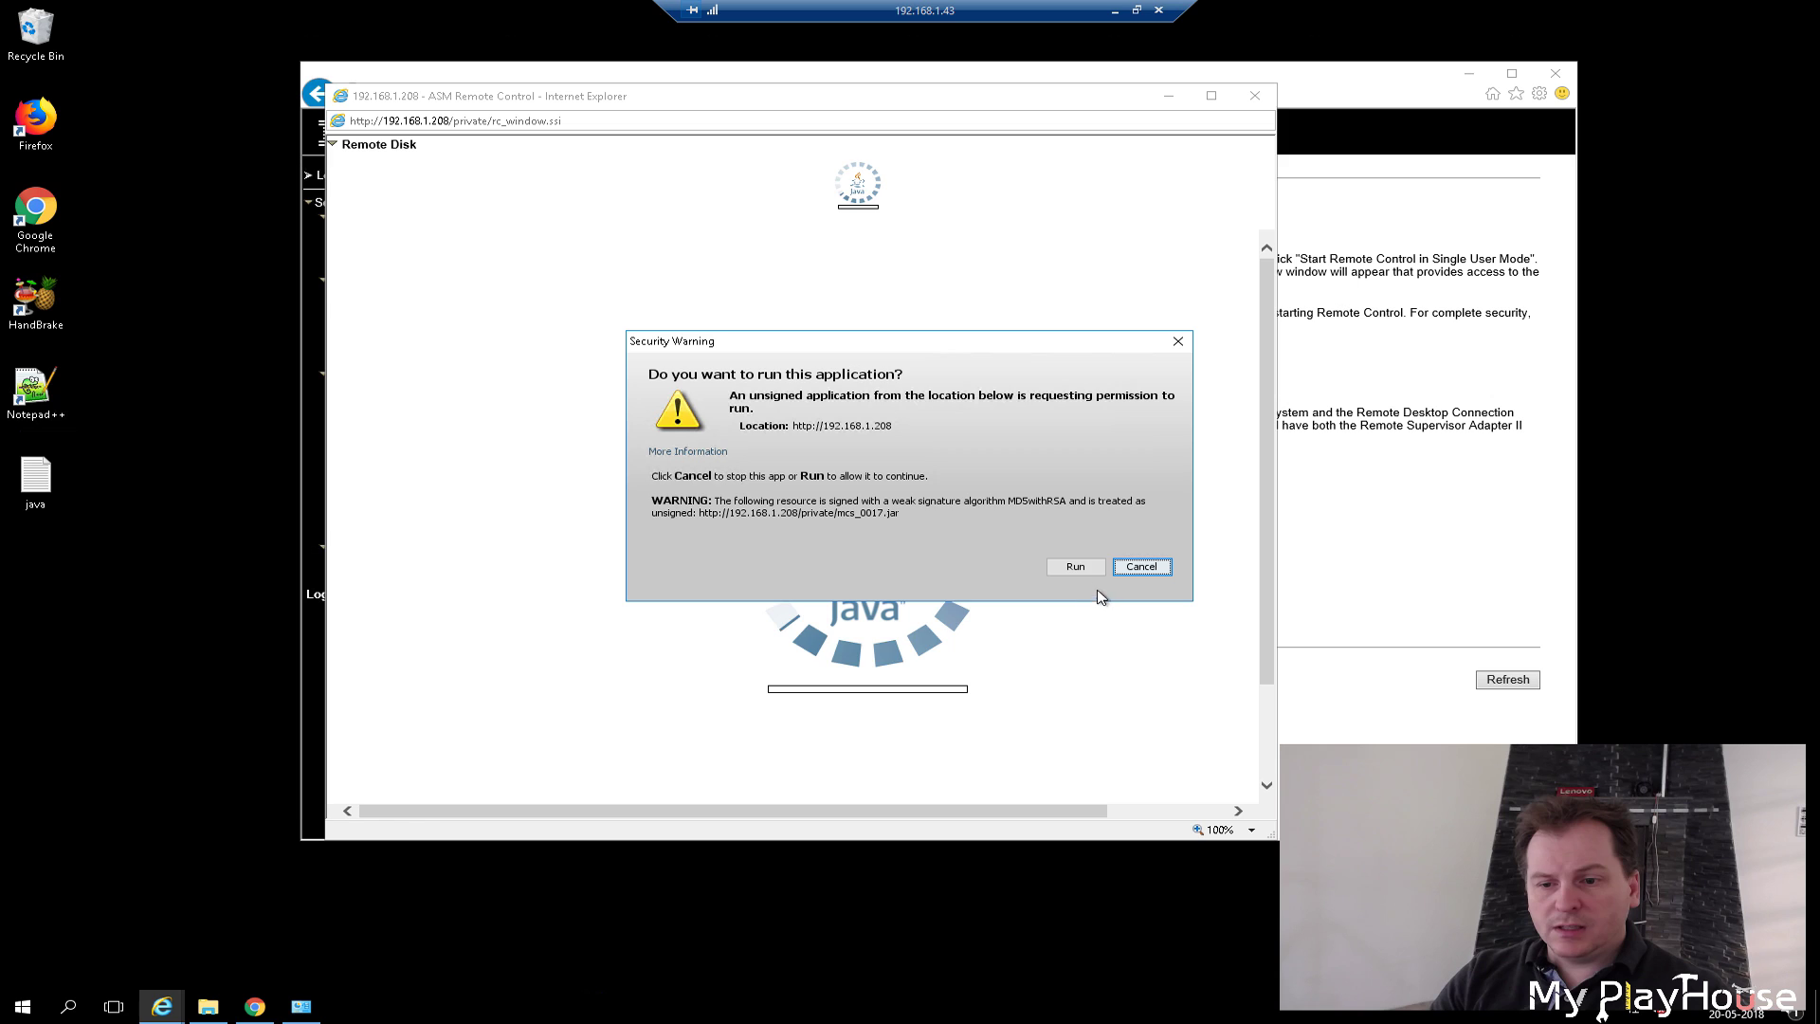
click(1075, 566)
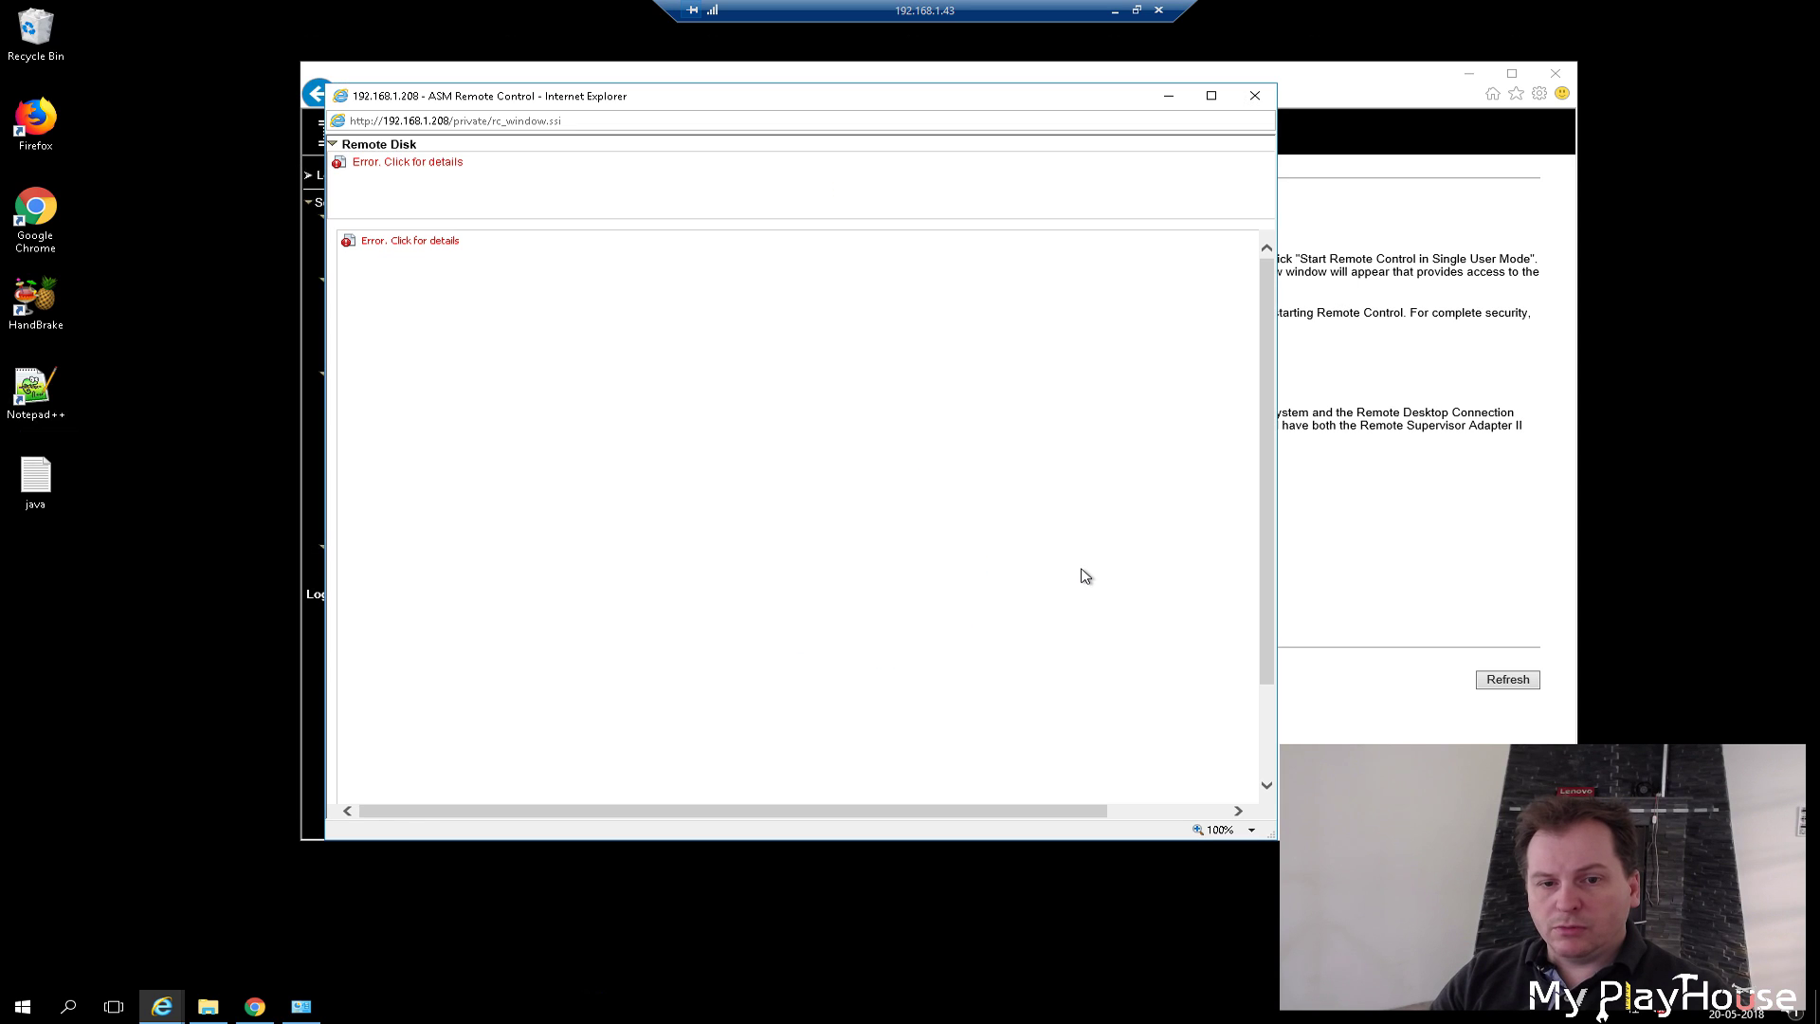
Step: Check the error details of both failed Java applets in the remote control window and ignore each error
click(397, 164)
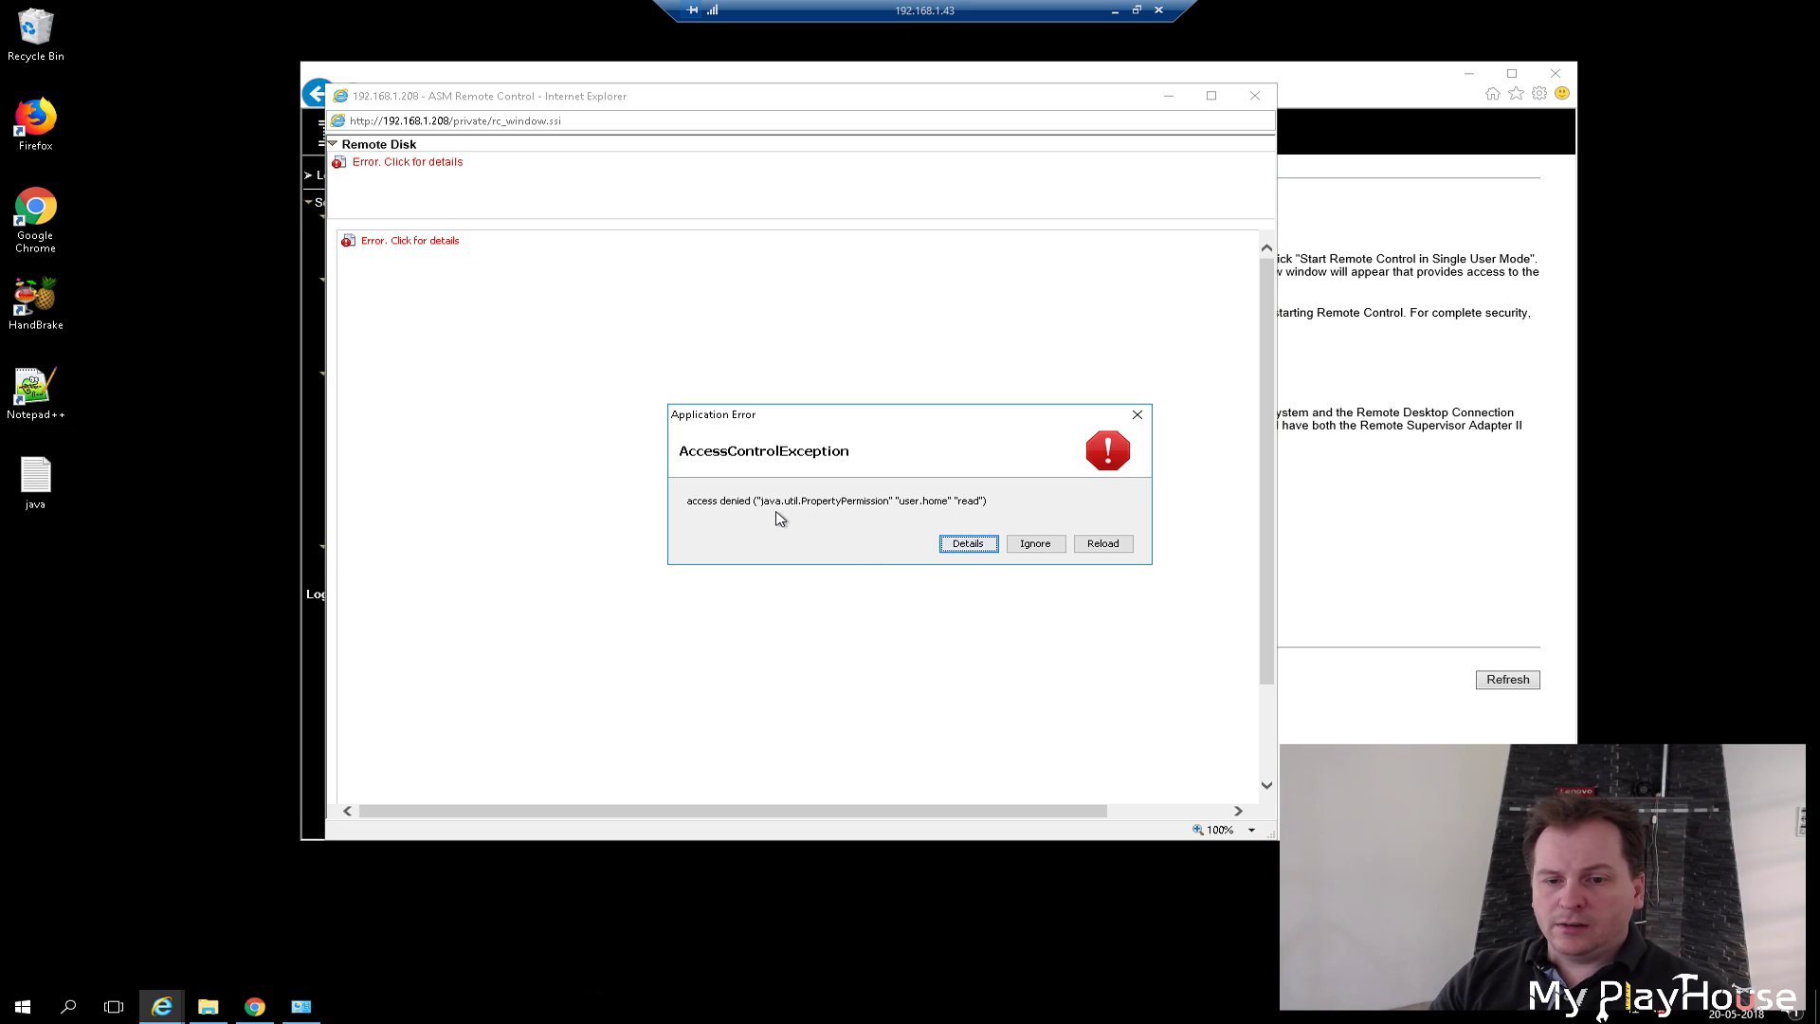
click(1035, 543)
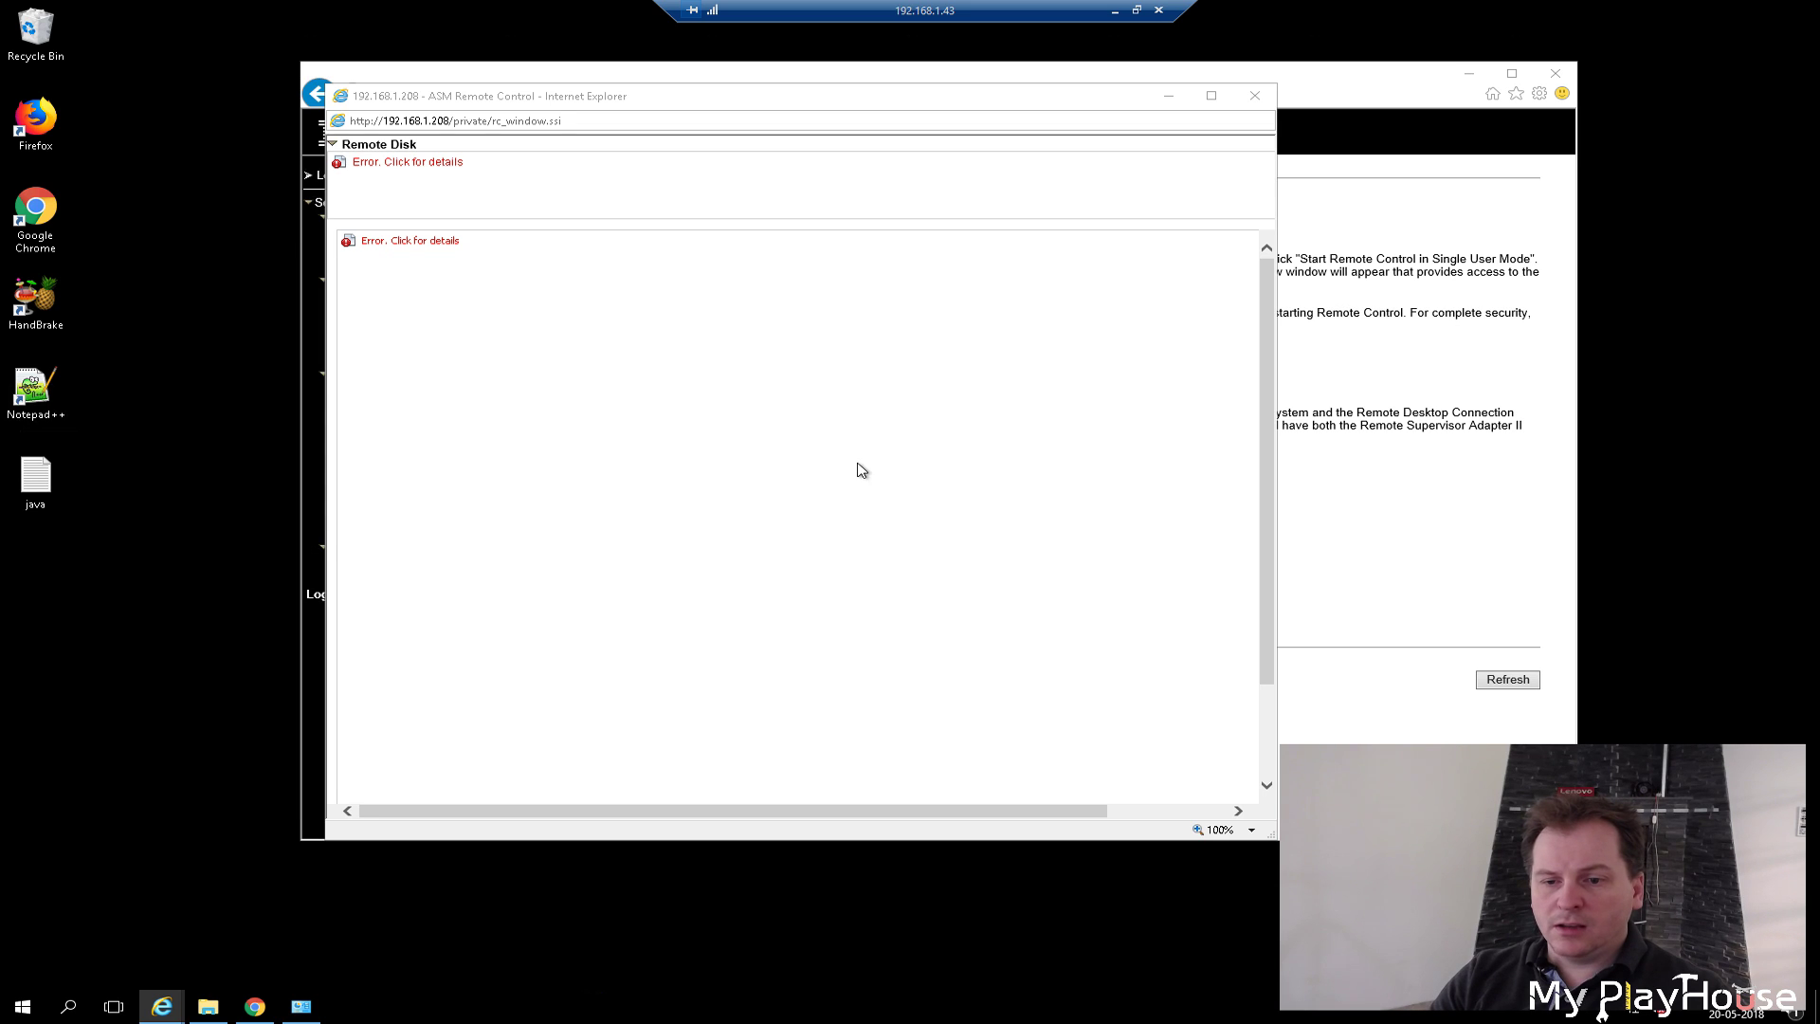
click(398, 242)
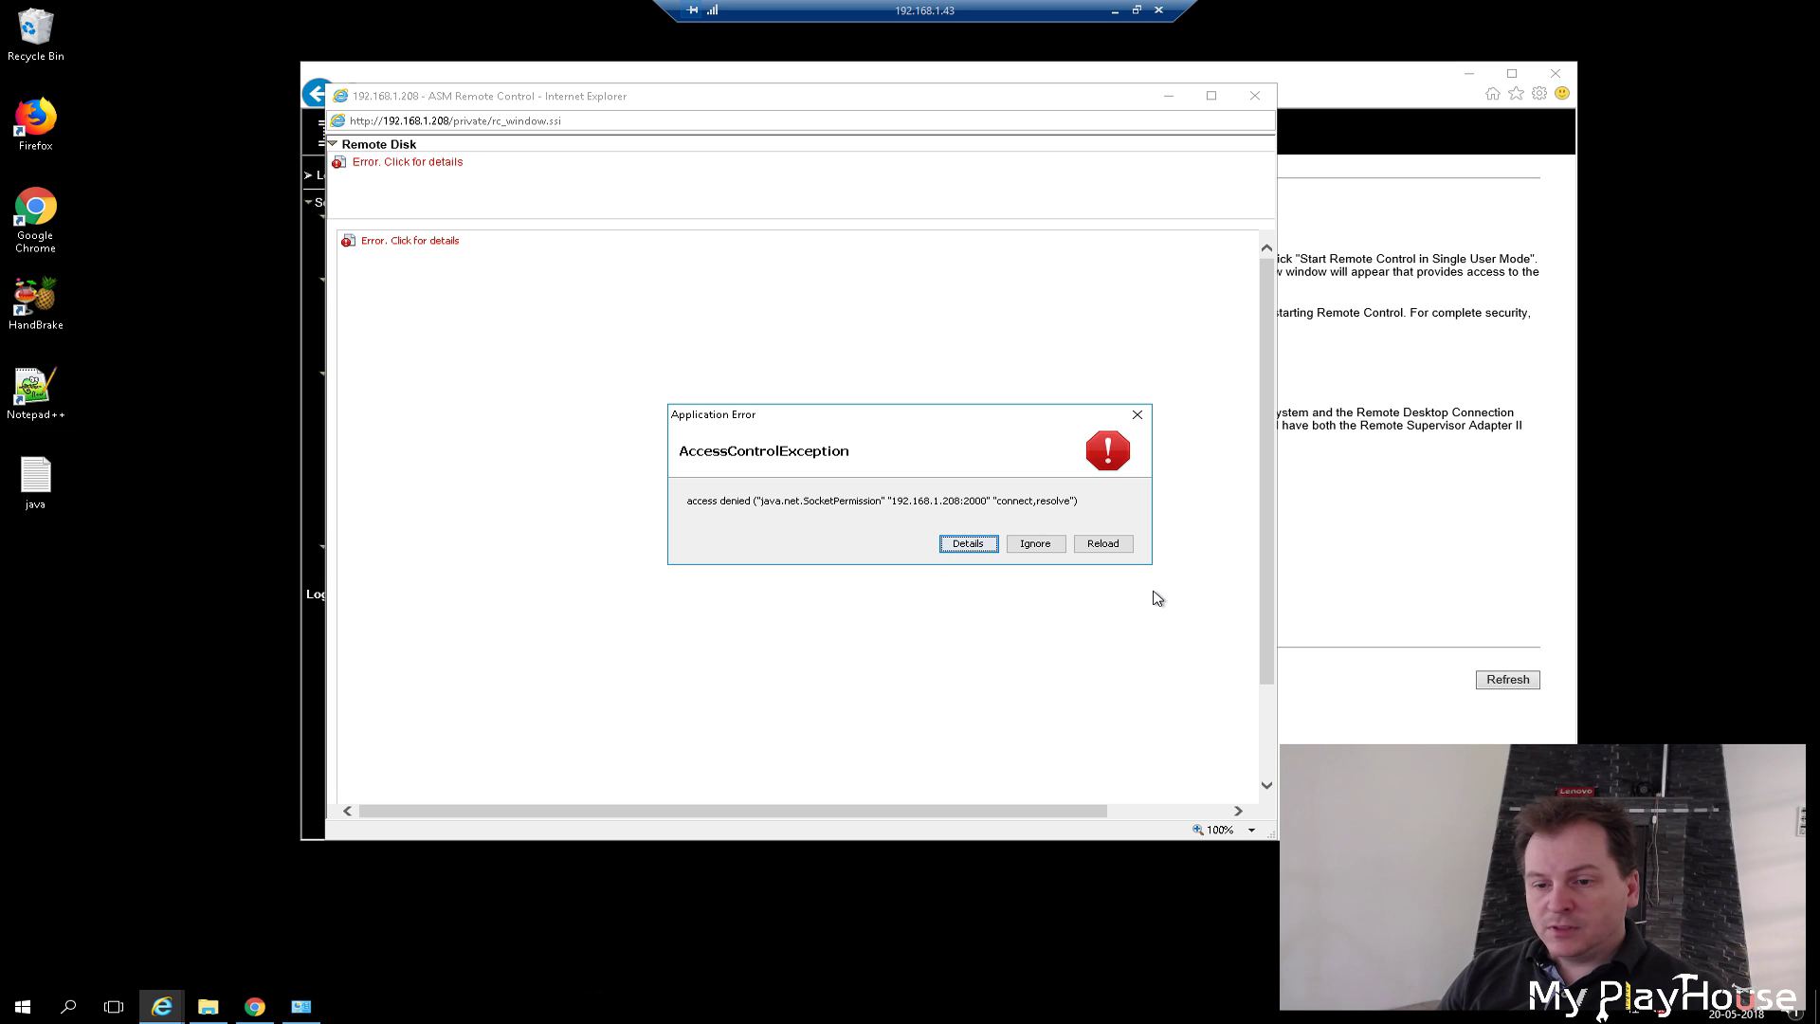
click(1050, 545)
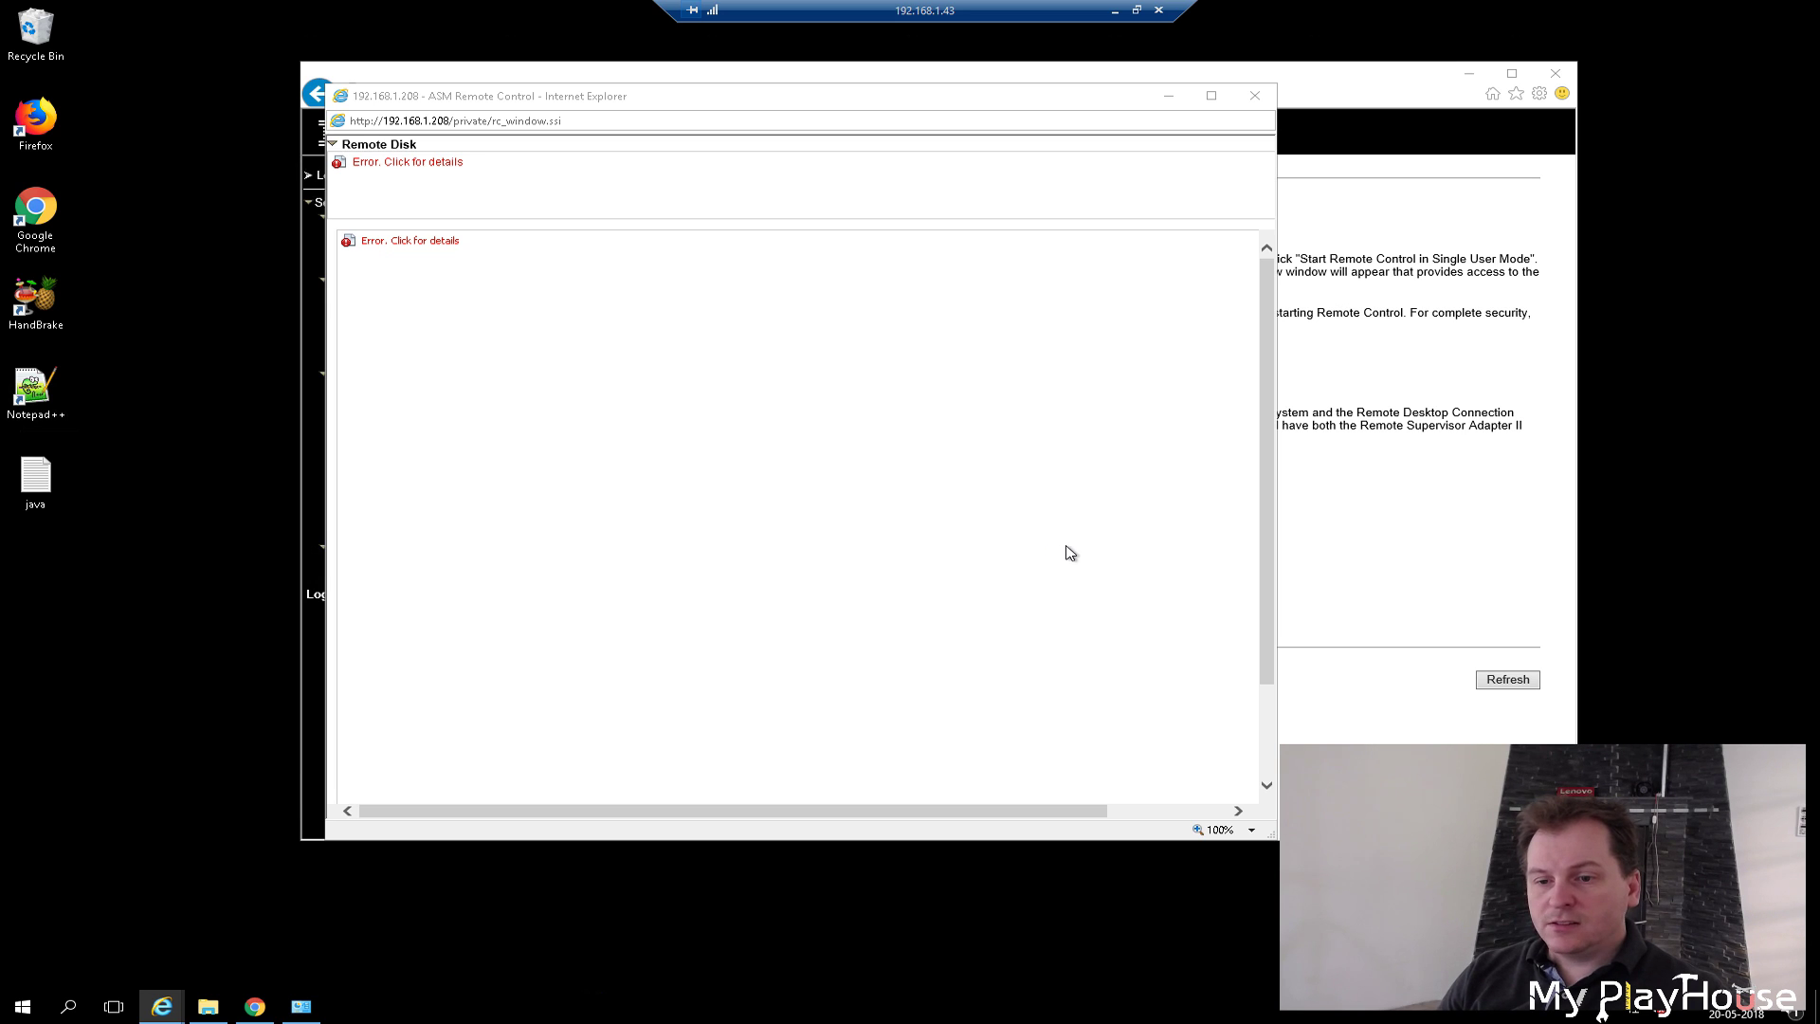
Step: Close the remote control window, log off the ASM web interface and close the browser
click(1254, 94)
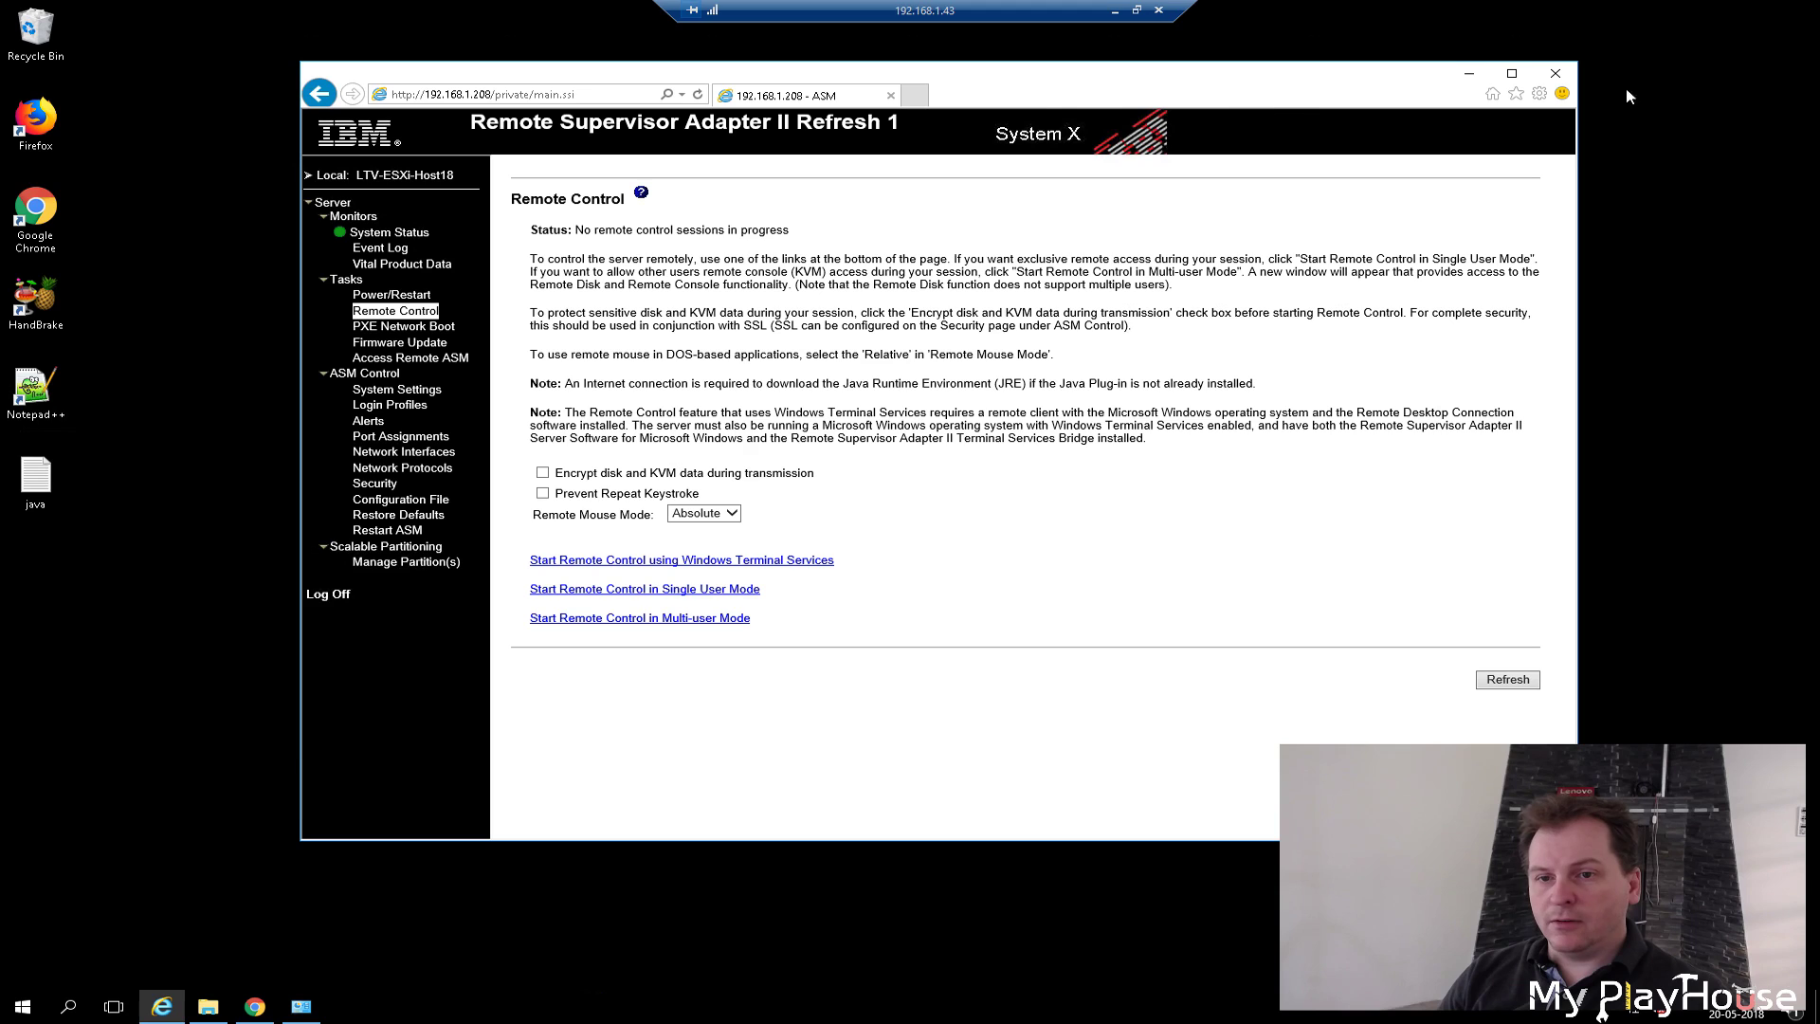
click(328, 594)
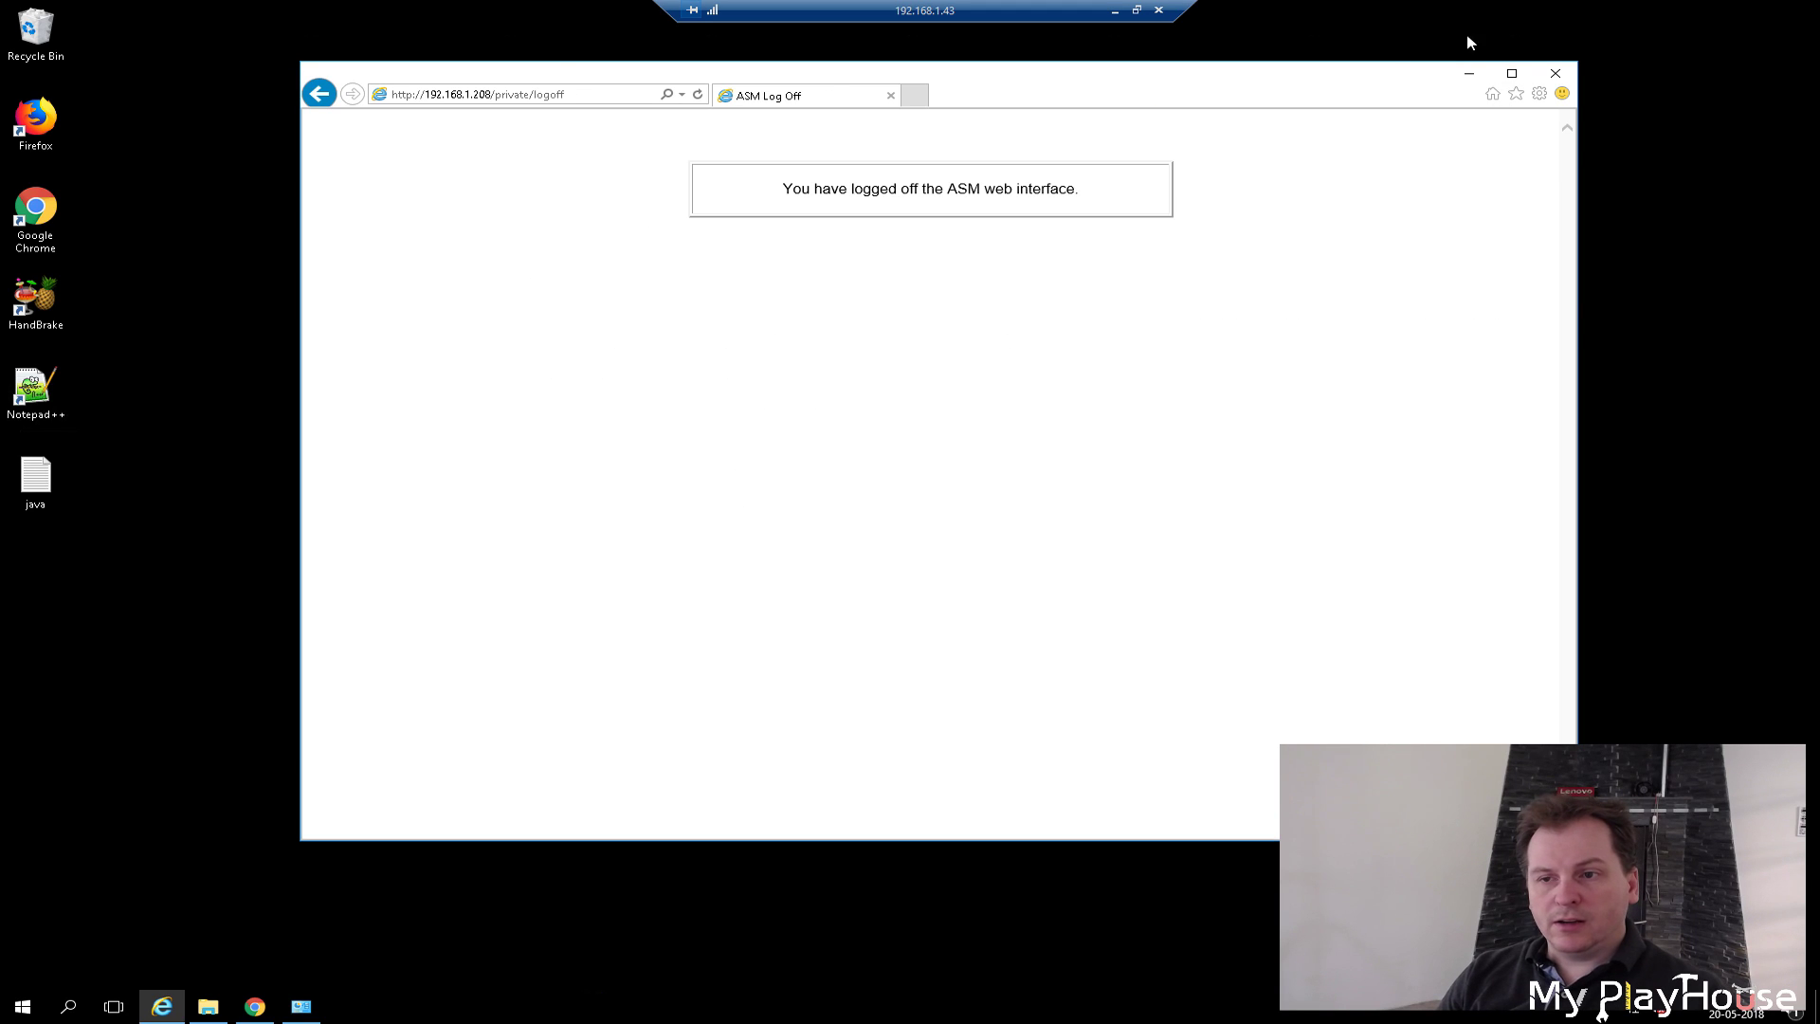
click(1555, 74)
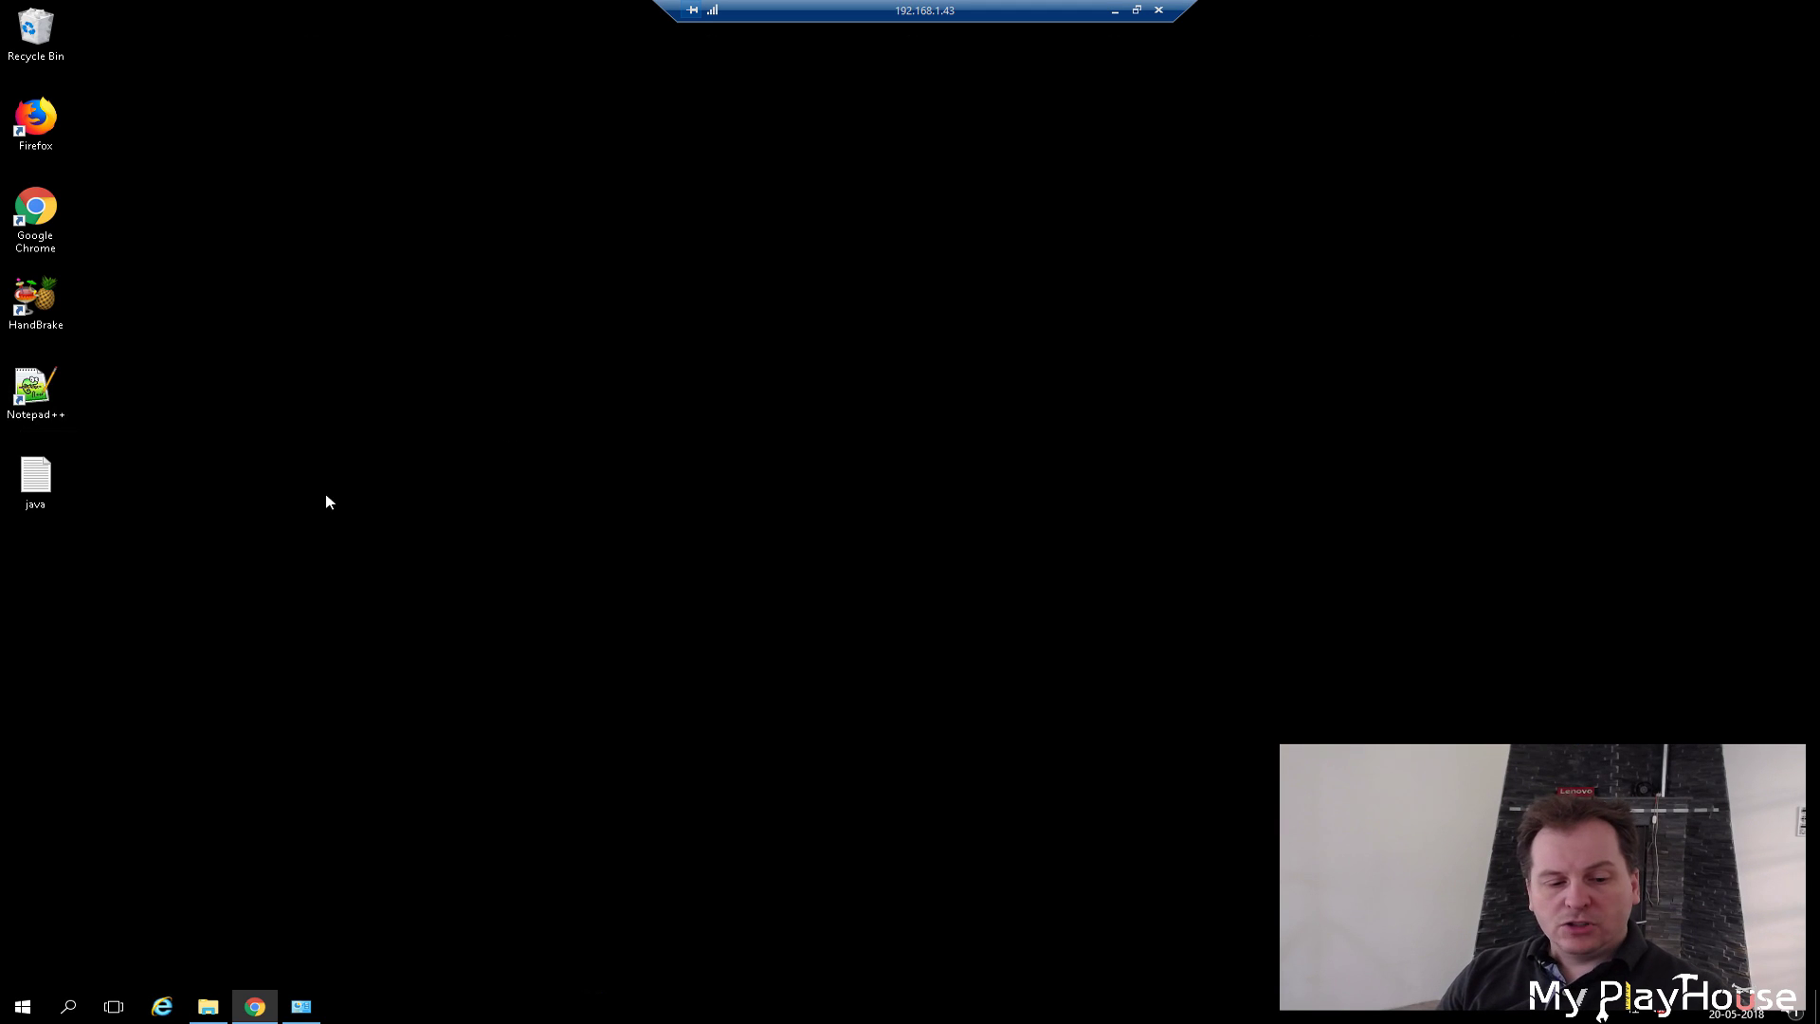
Step: Open a new File Explorer window and browse from Local Disk (C:) to the Program Files (x86) folder
middle_click(210, 1011)
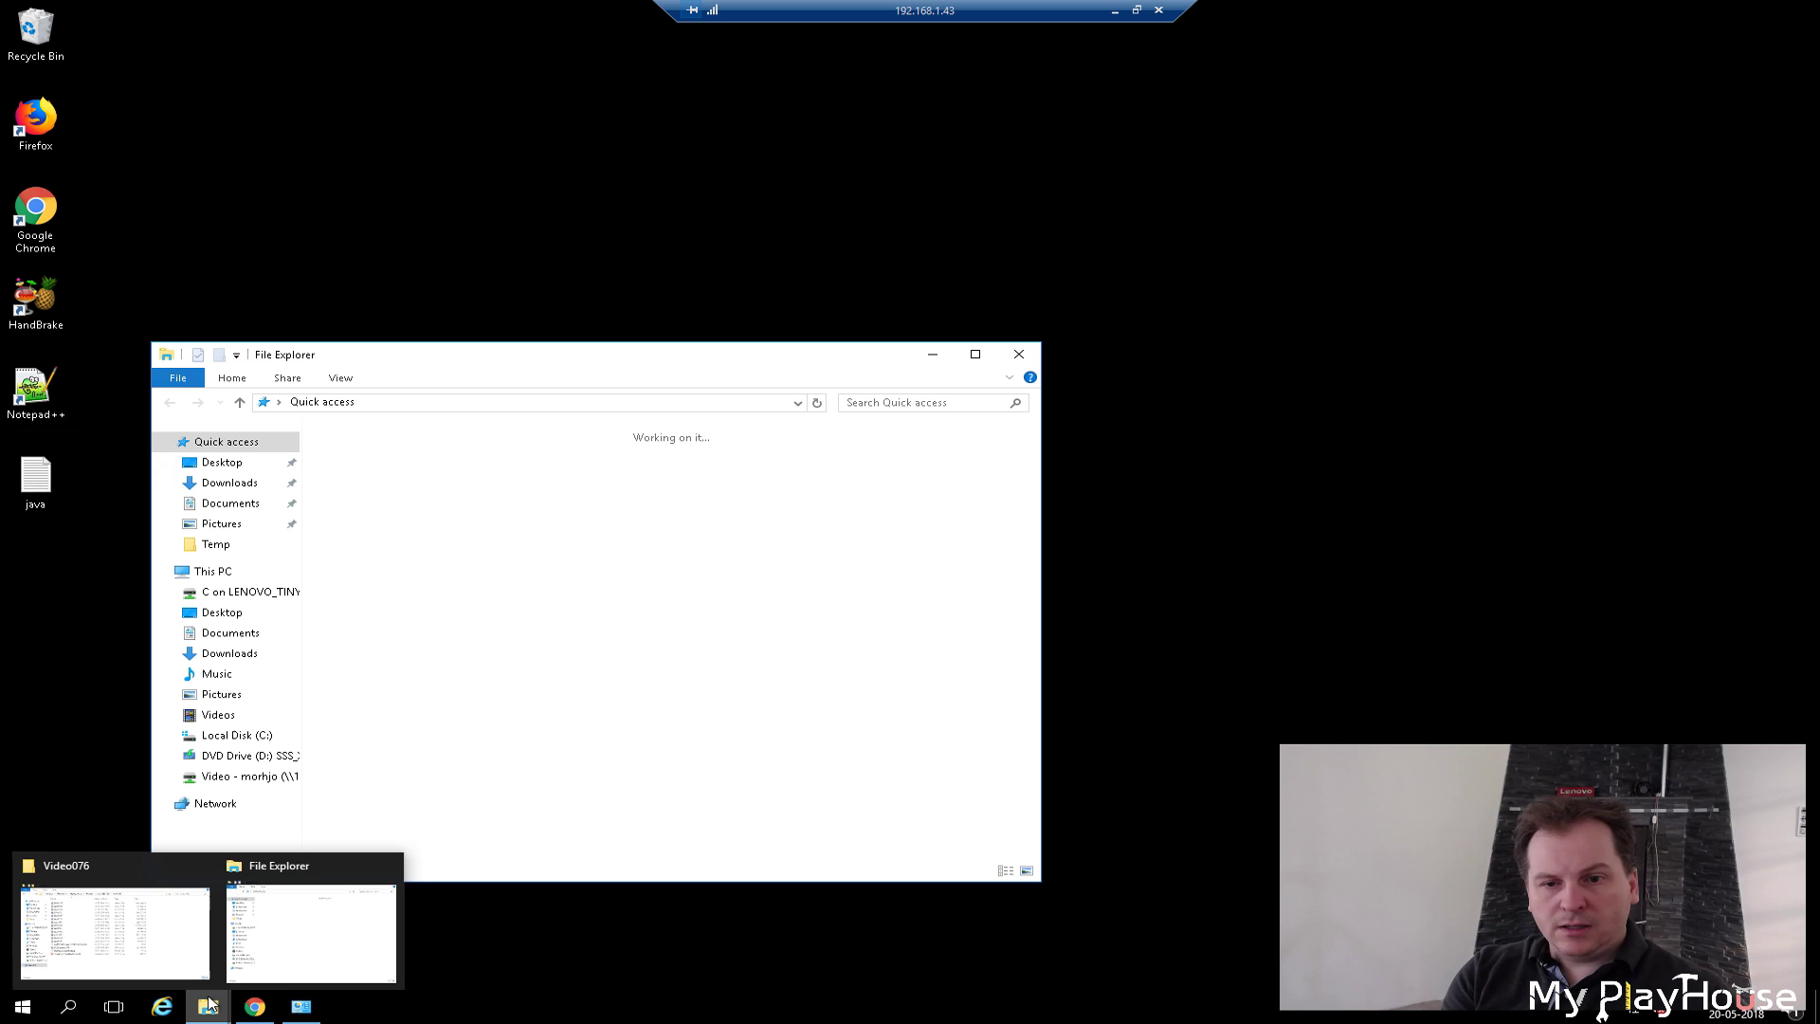
drag(431, 358, 848, 114)
click(631, 327)
click(641, 492)
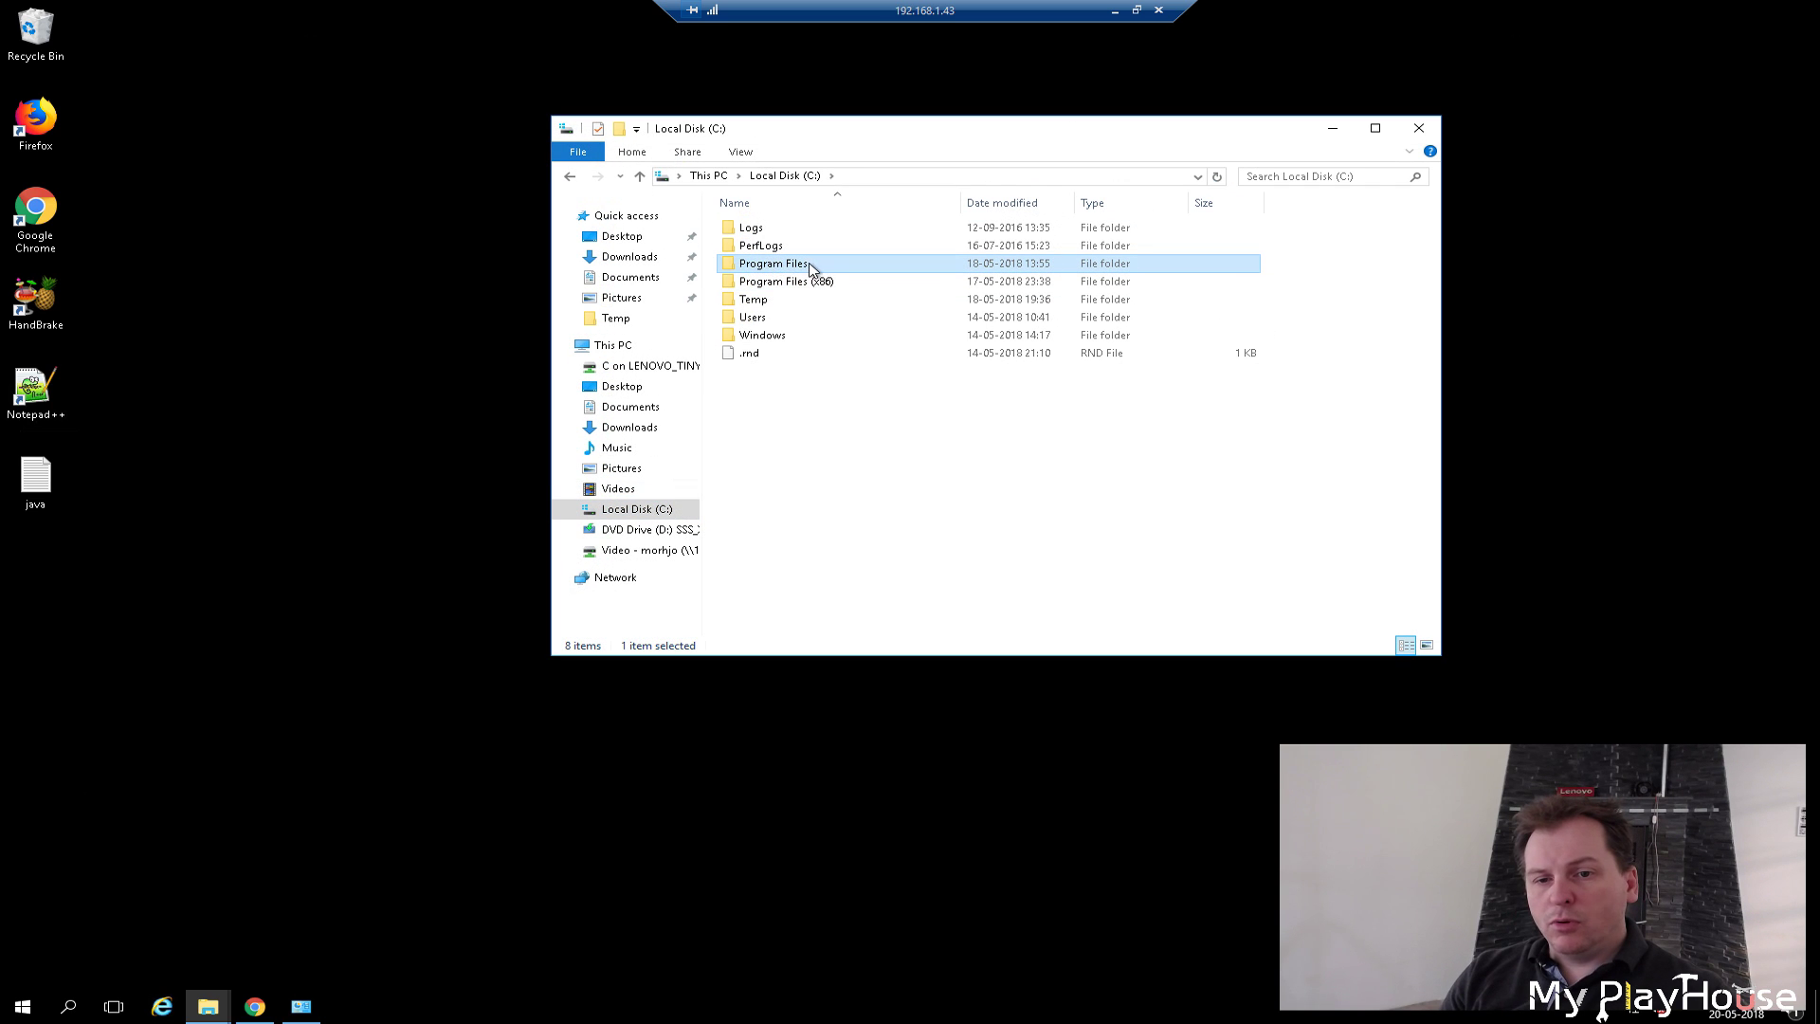
click(759, 285)
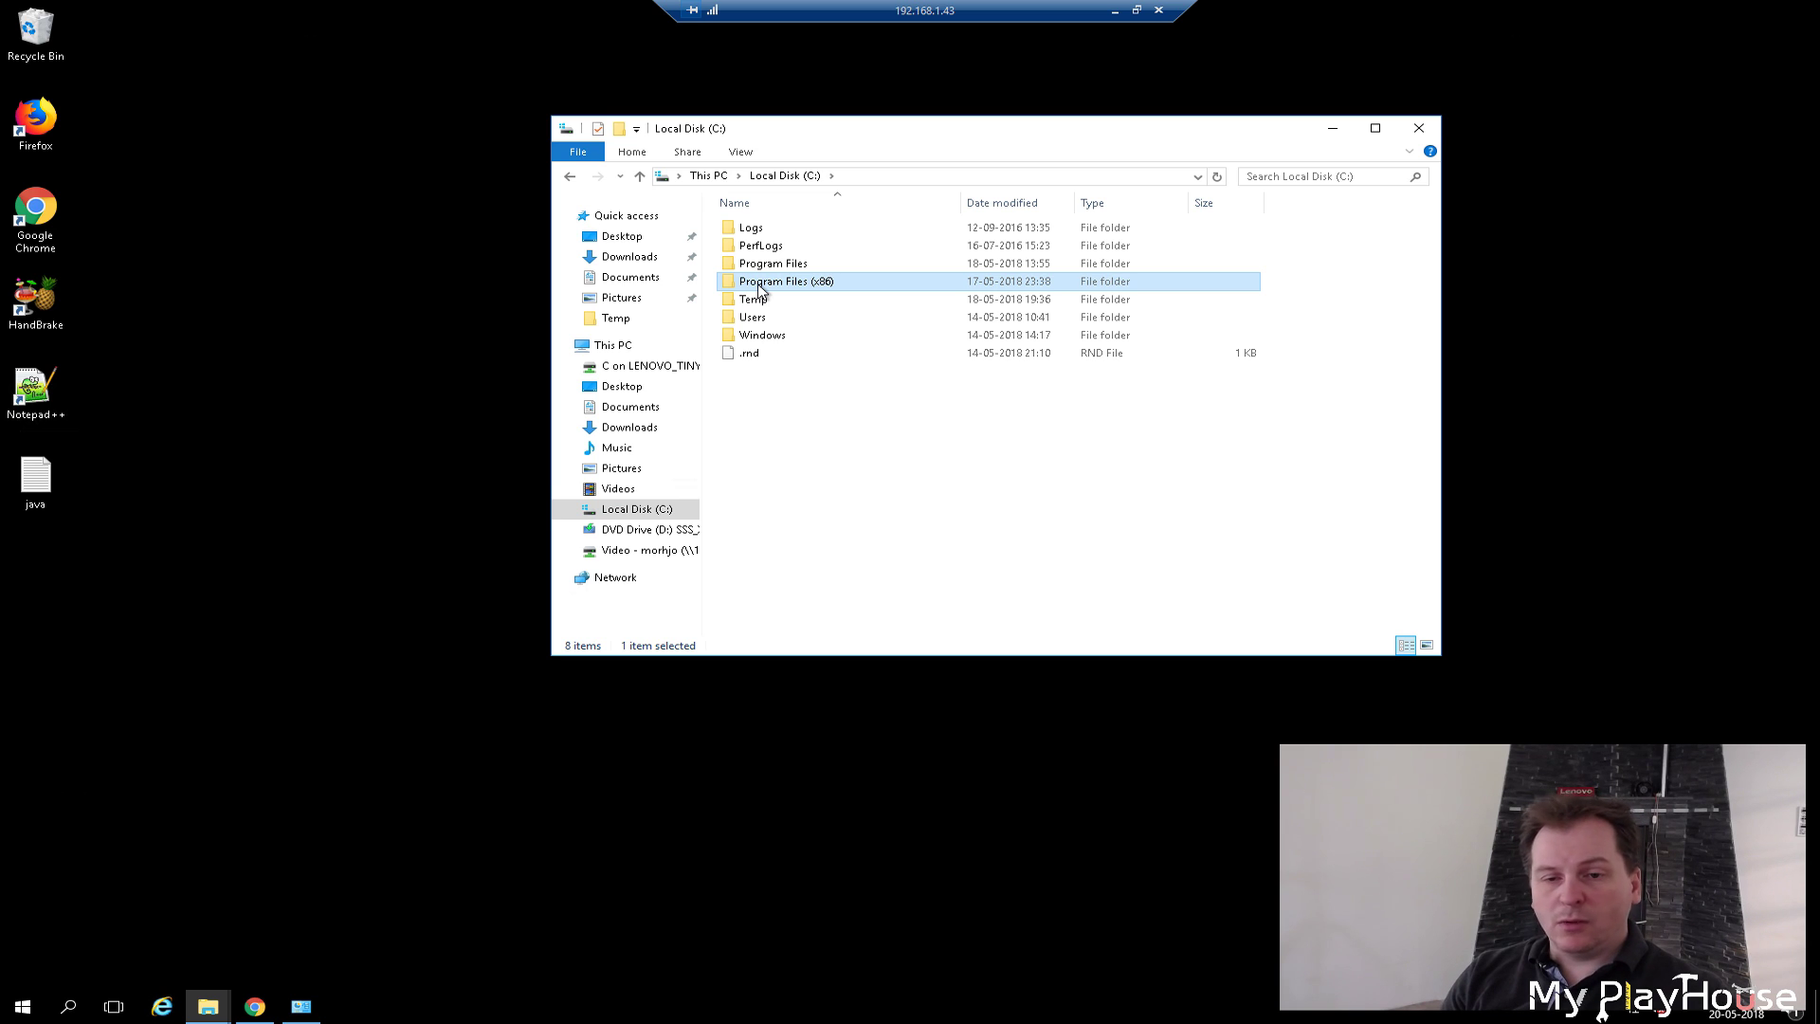
click(768, 267)
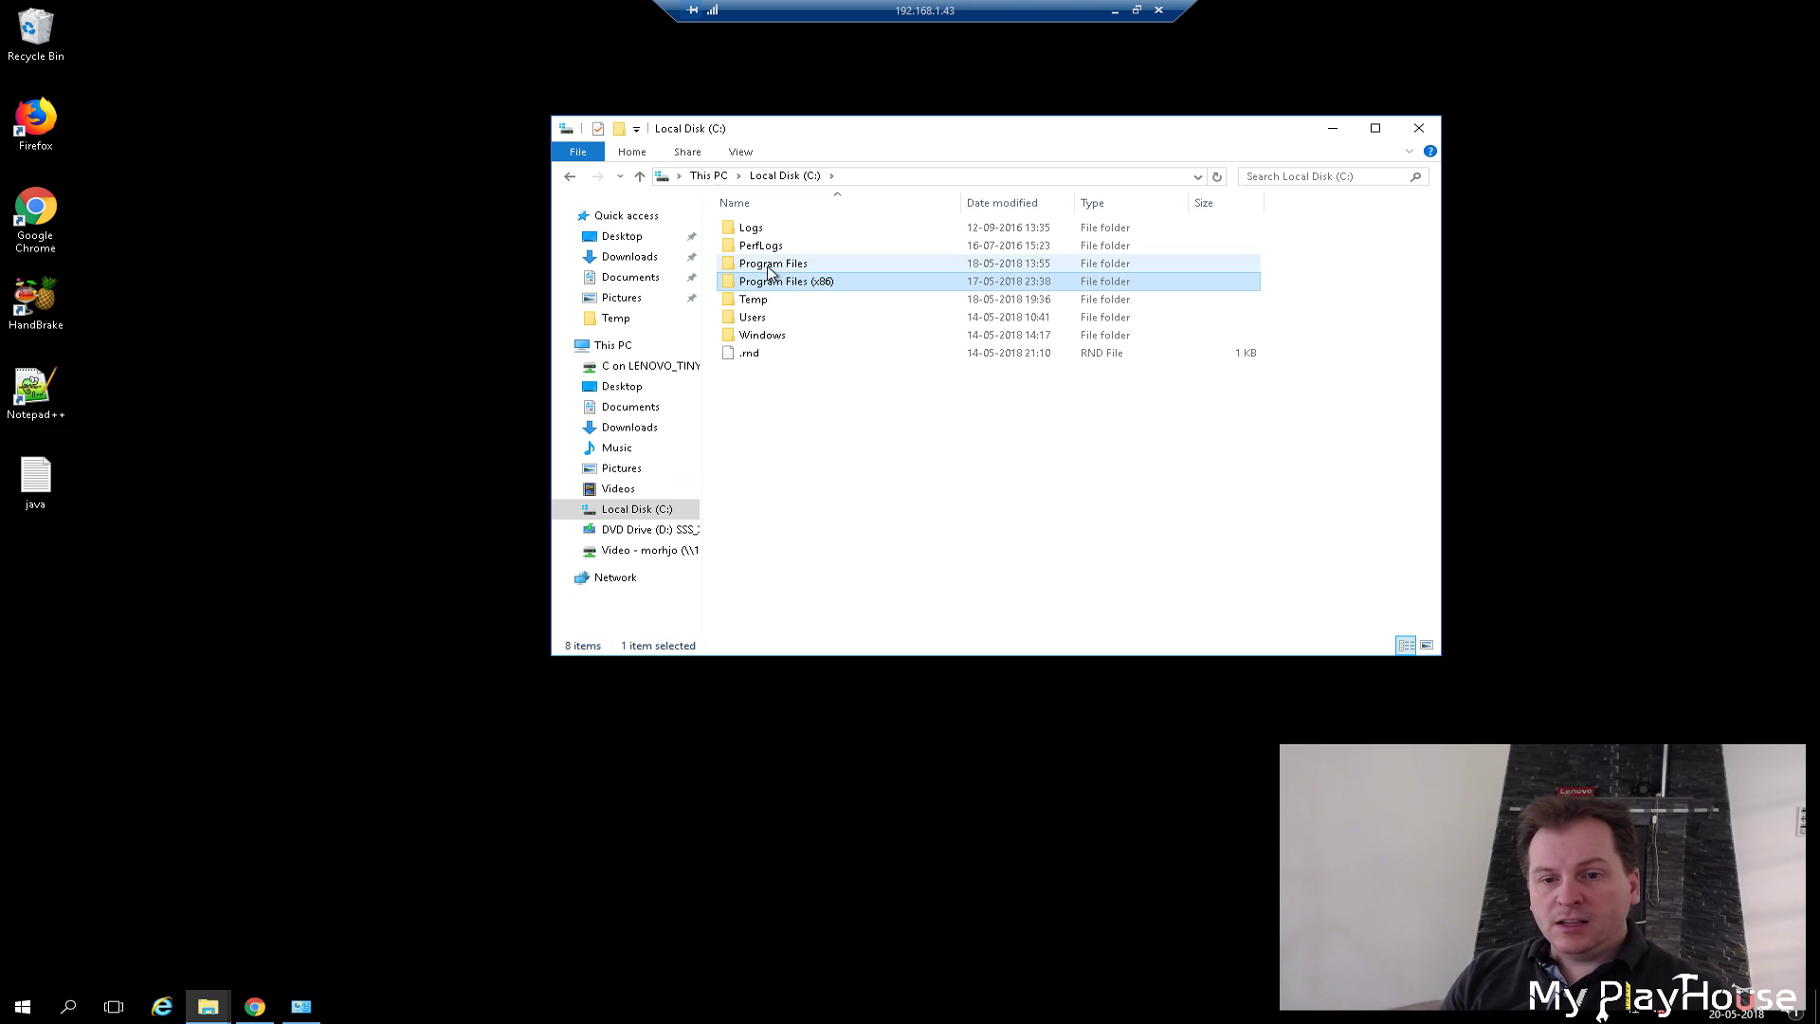
double_click(768, 266)
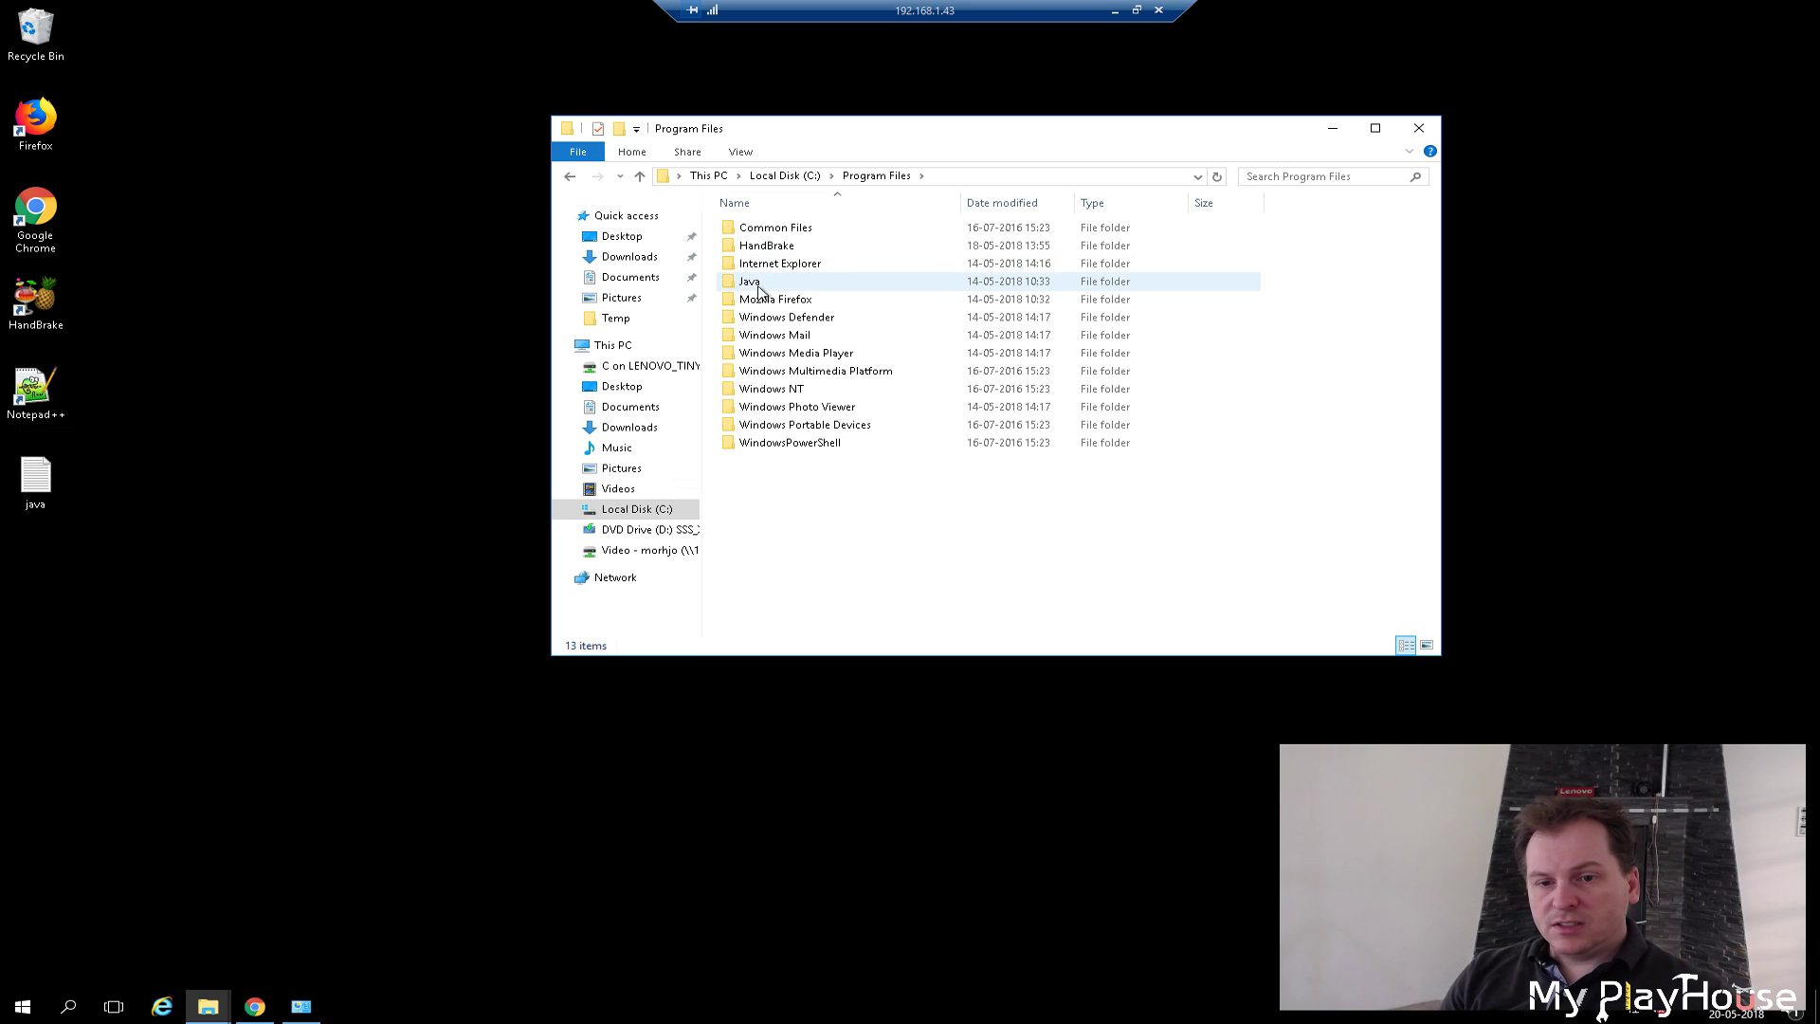
click(784, 176)
double_click(773, 282)
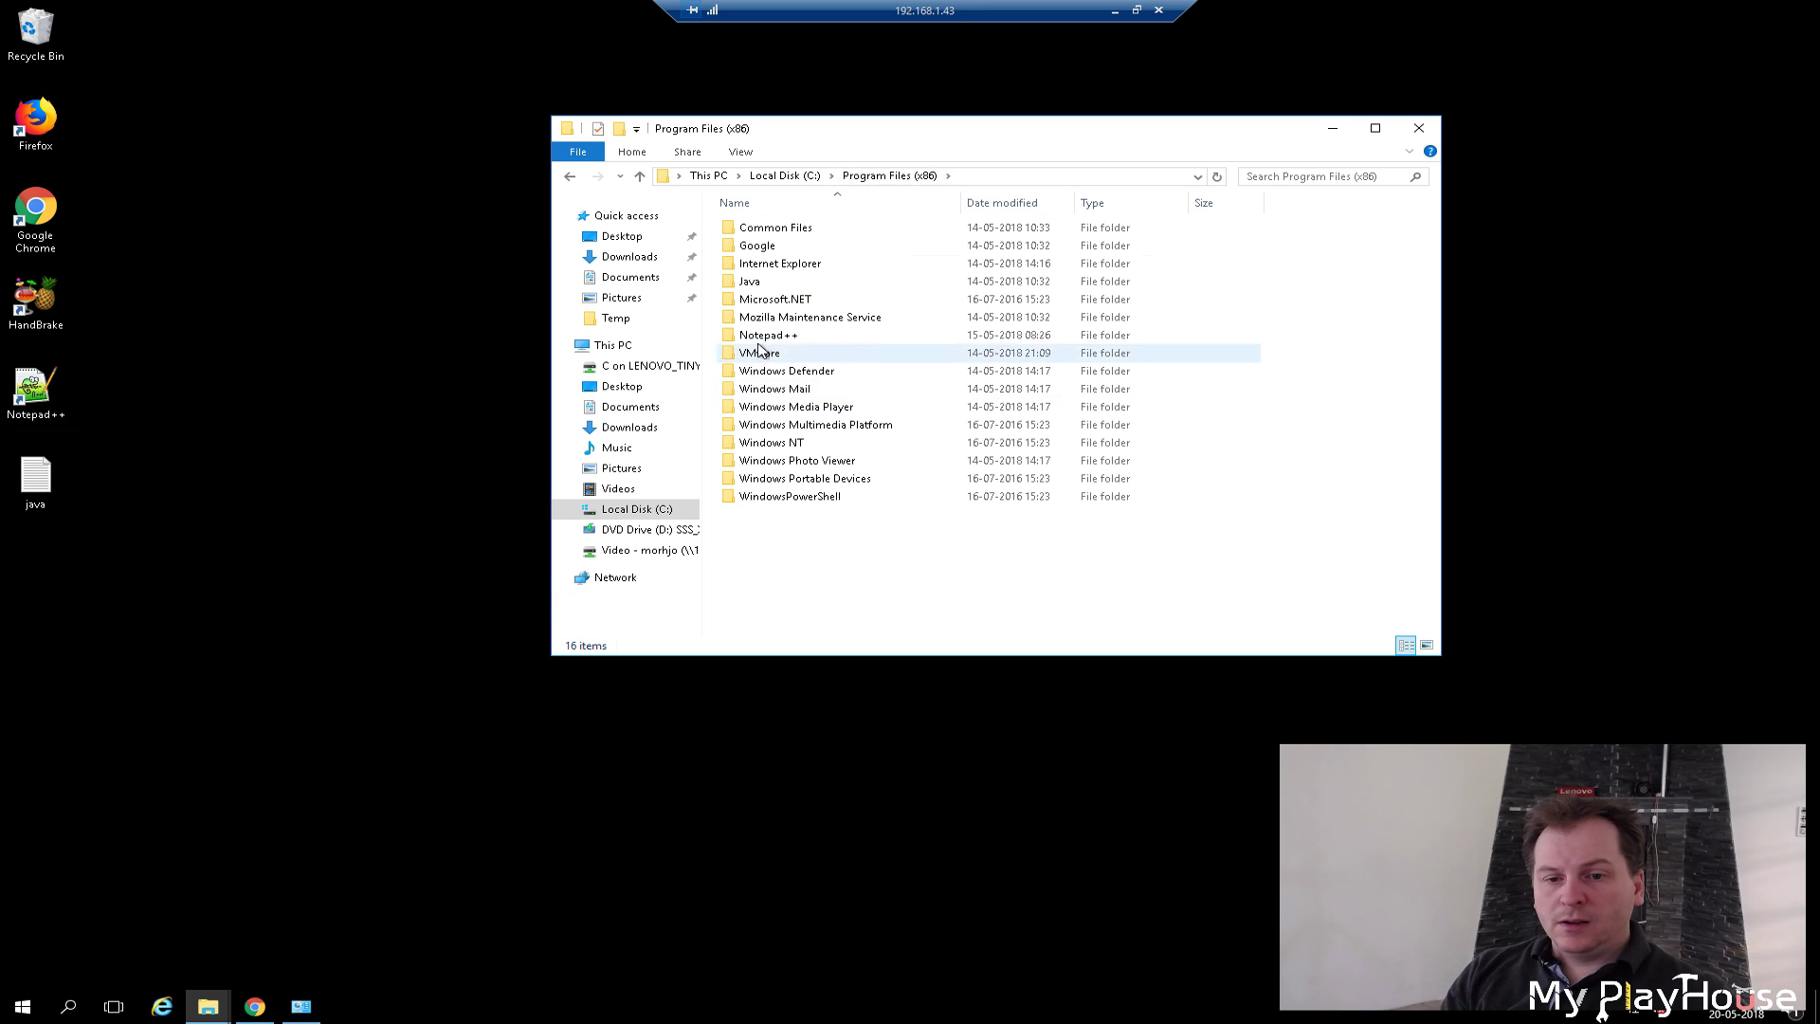
Step: Go to the Java runtime's security folder at Java\jre1.8.0_171\lib\security
double_click(751, 283)
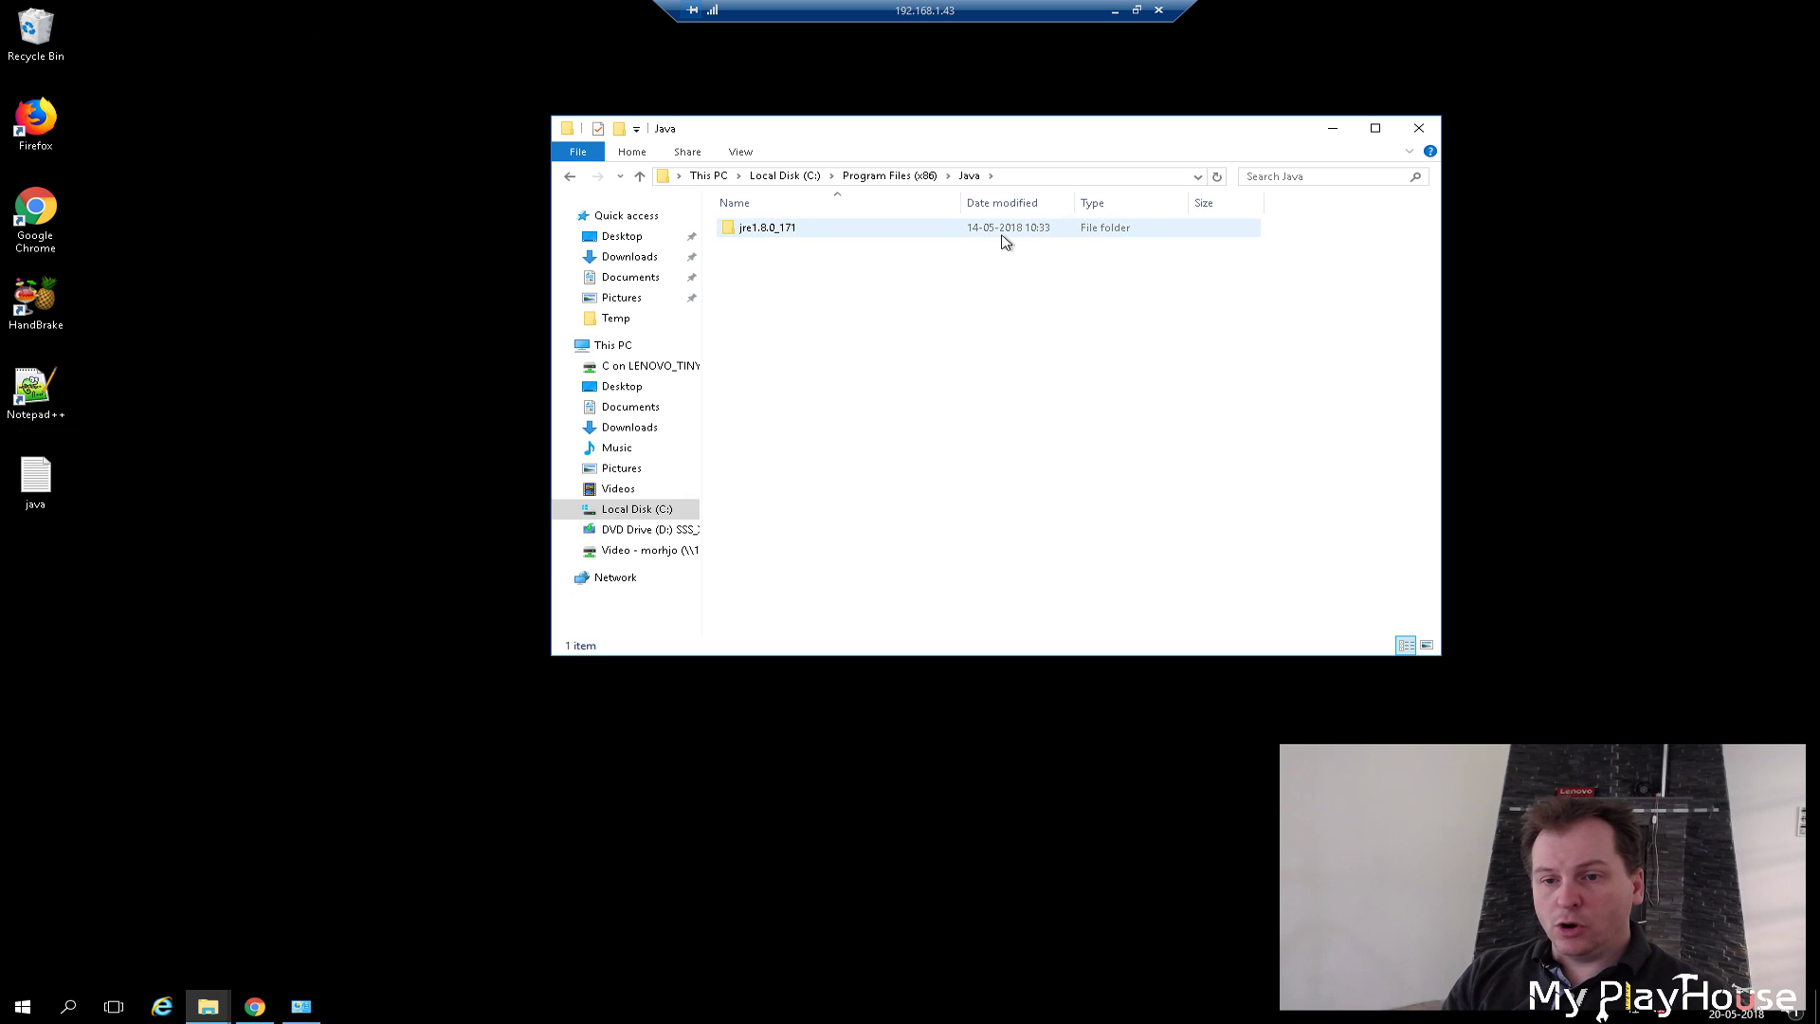
double_click(764, 229)
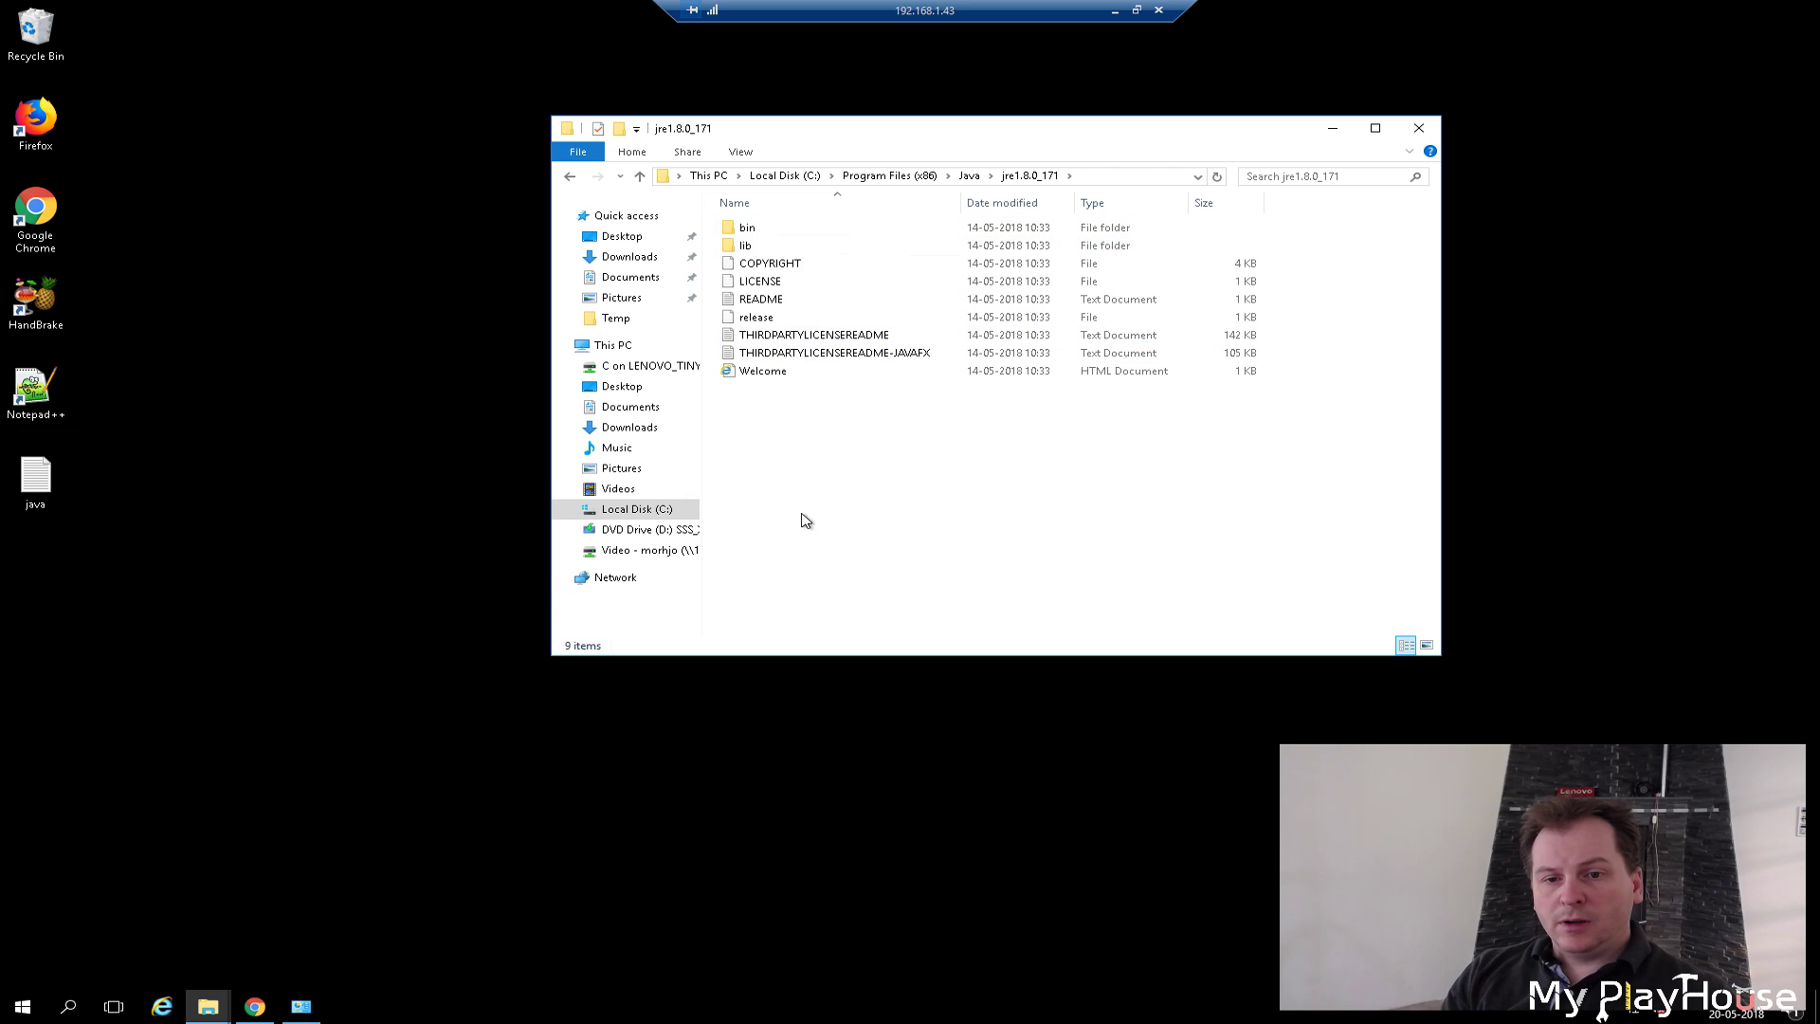
double_click(747, 249)
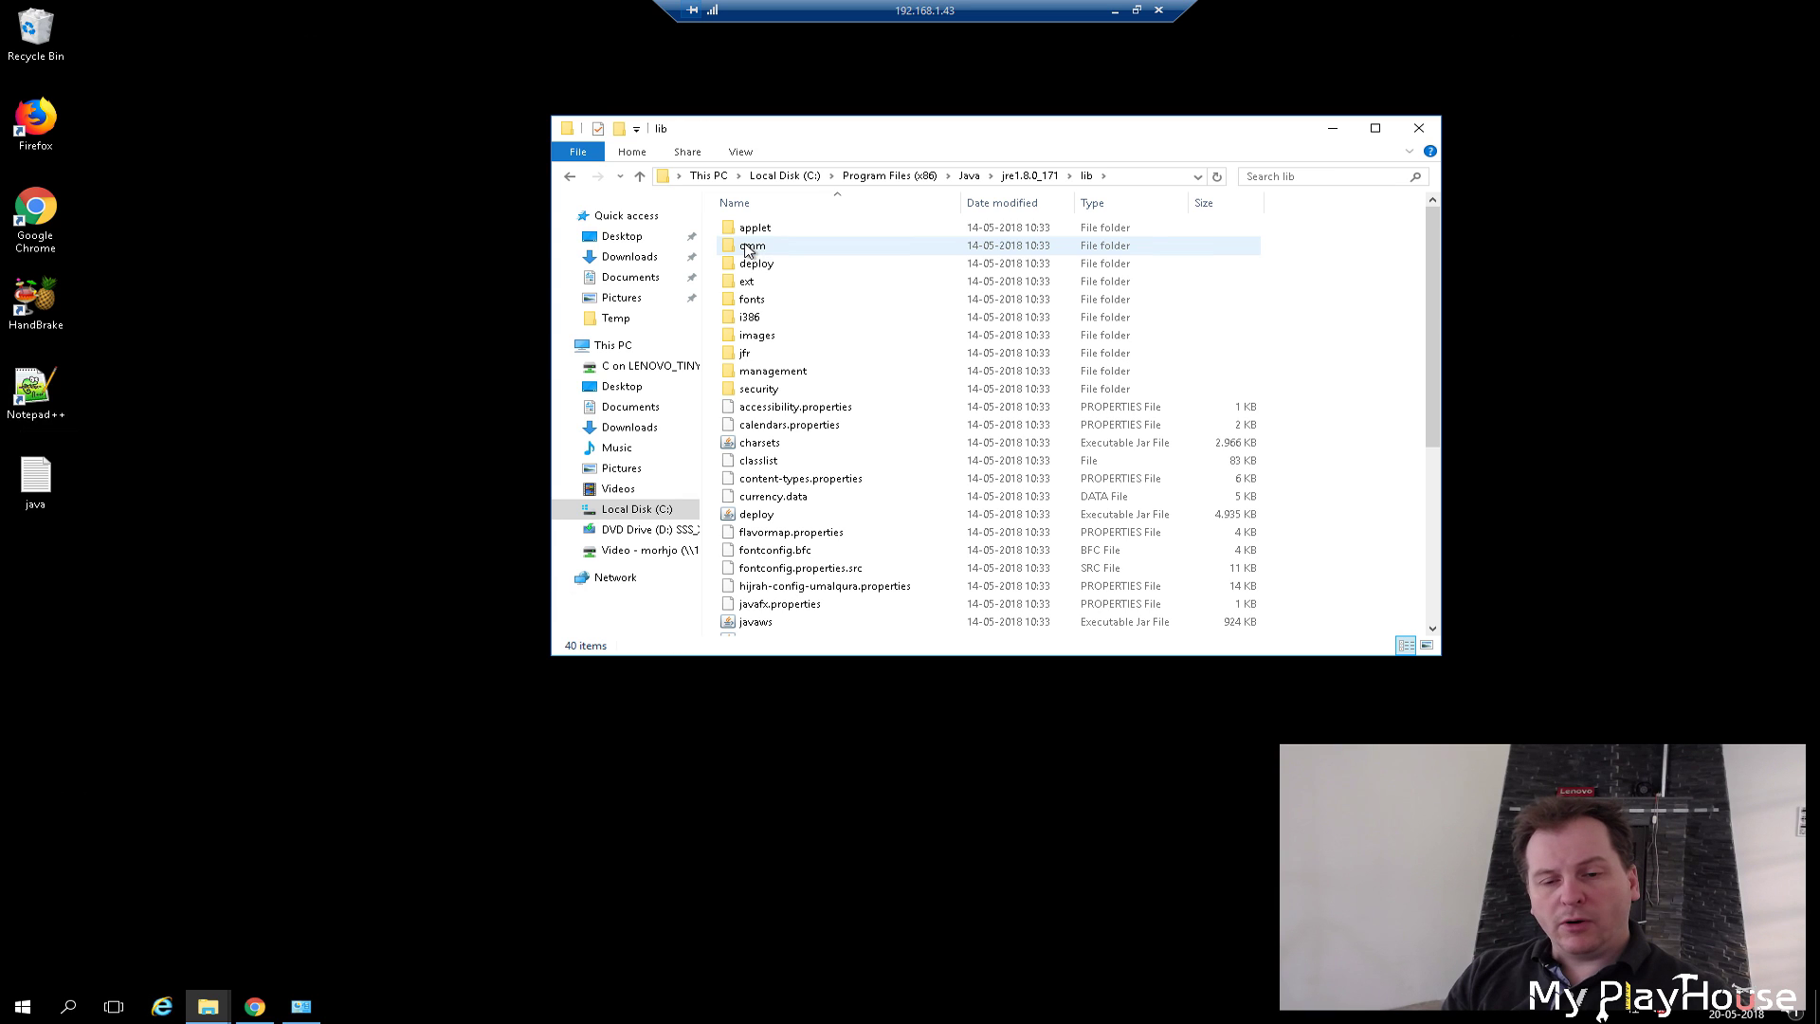
double_click(755, 389)
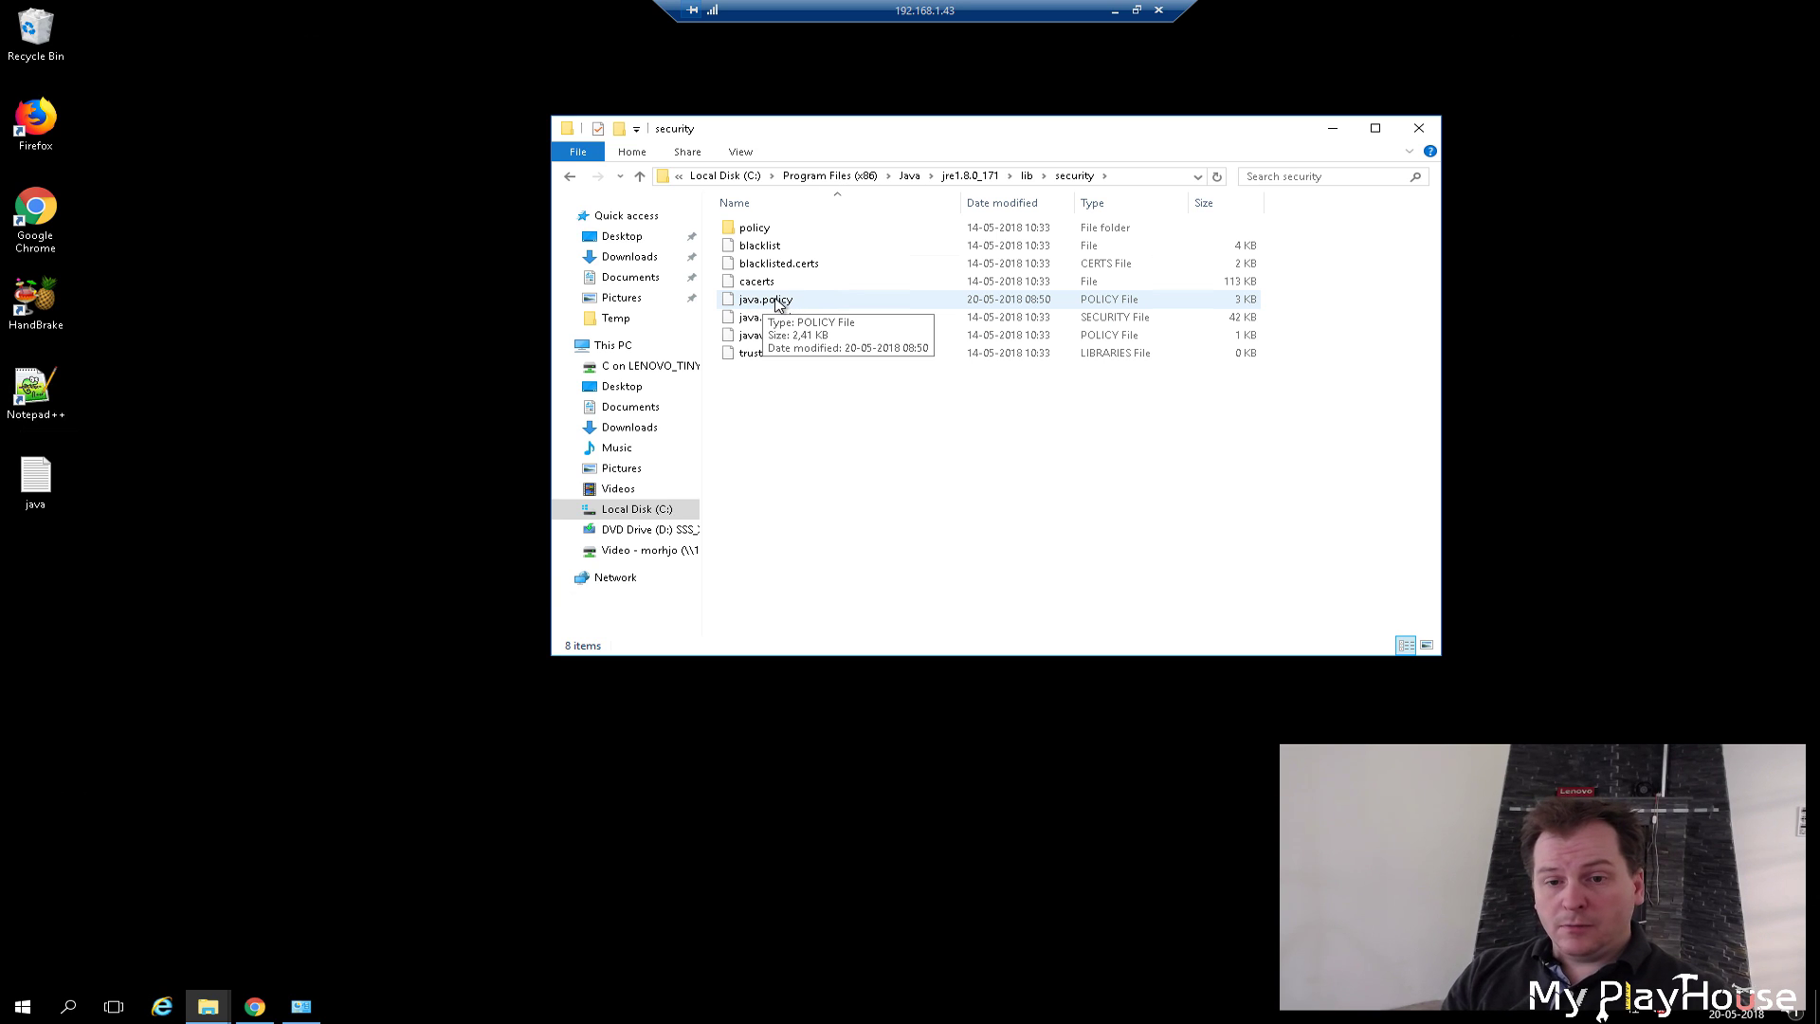
Step: Open the java.policy file from the security folder in Notepad++
mouse_move(28, 390)
mouse_down()
mouse_move(249, 391)
mouse_move(38, 385)
mouse_up()
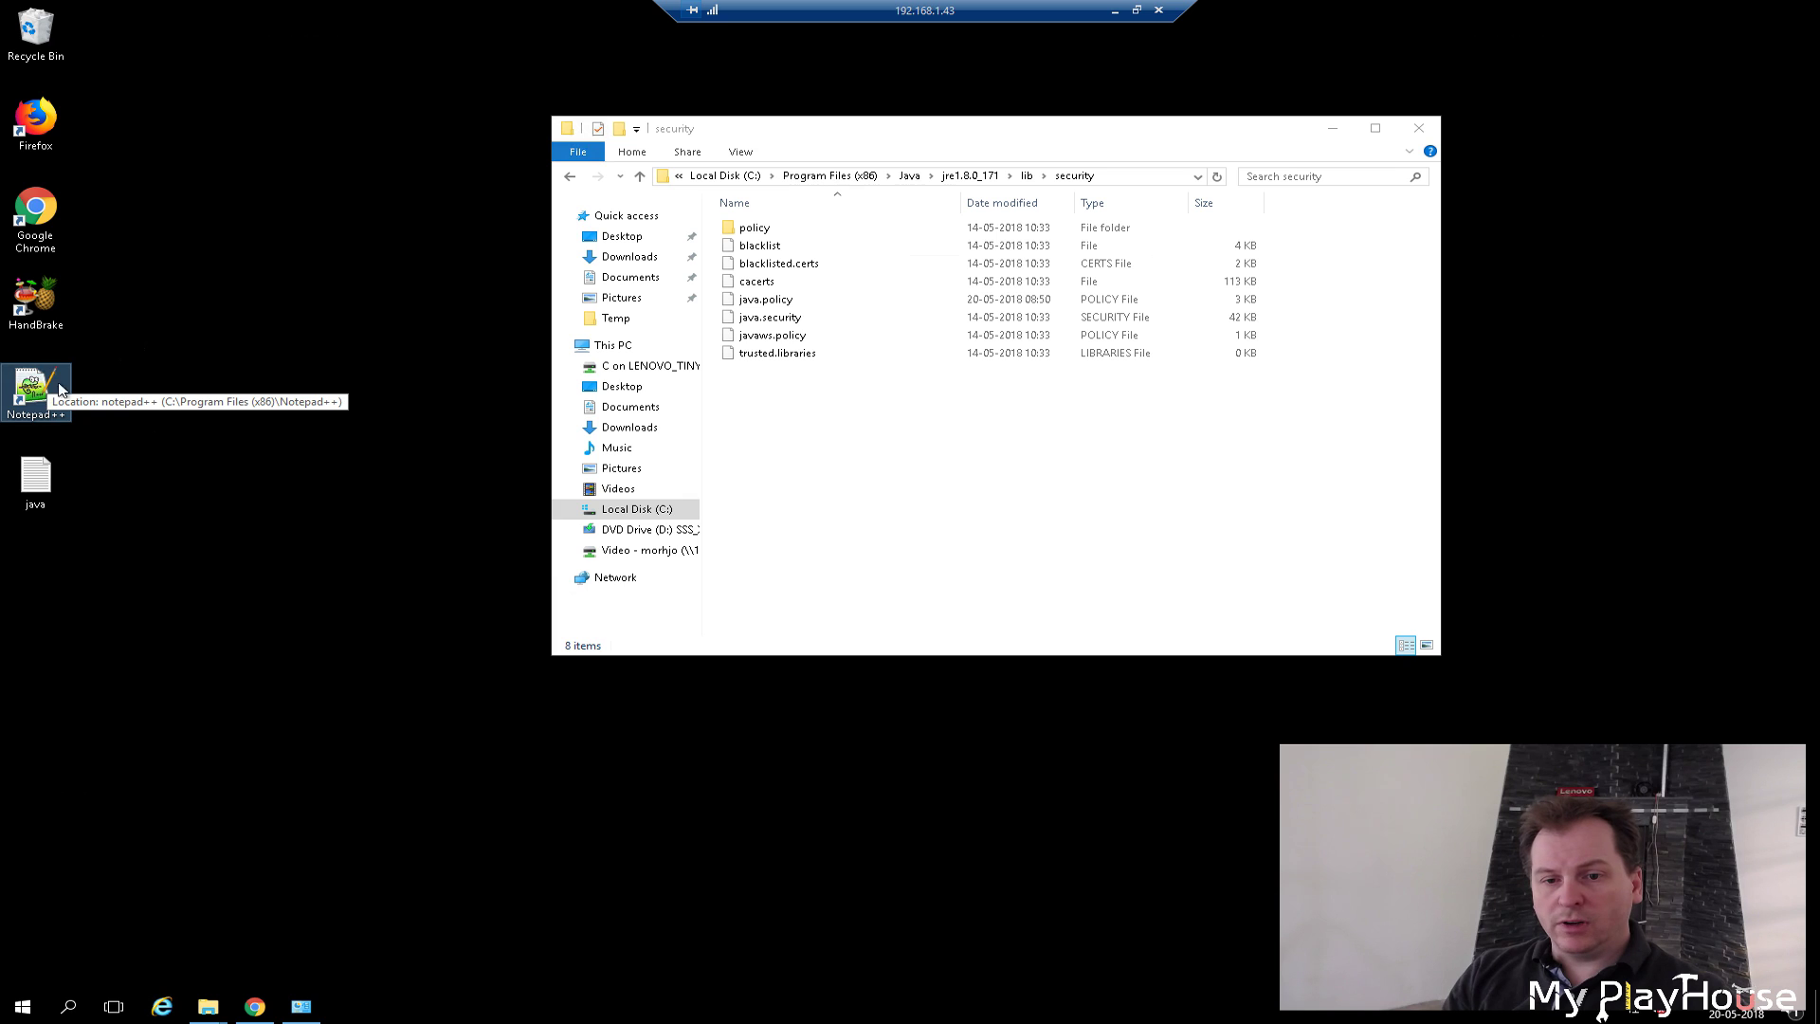
right_click(775, 303)
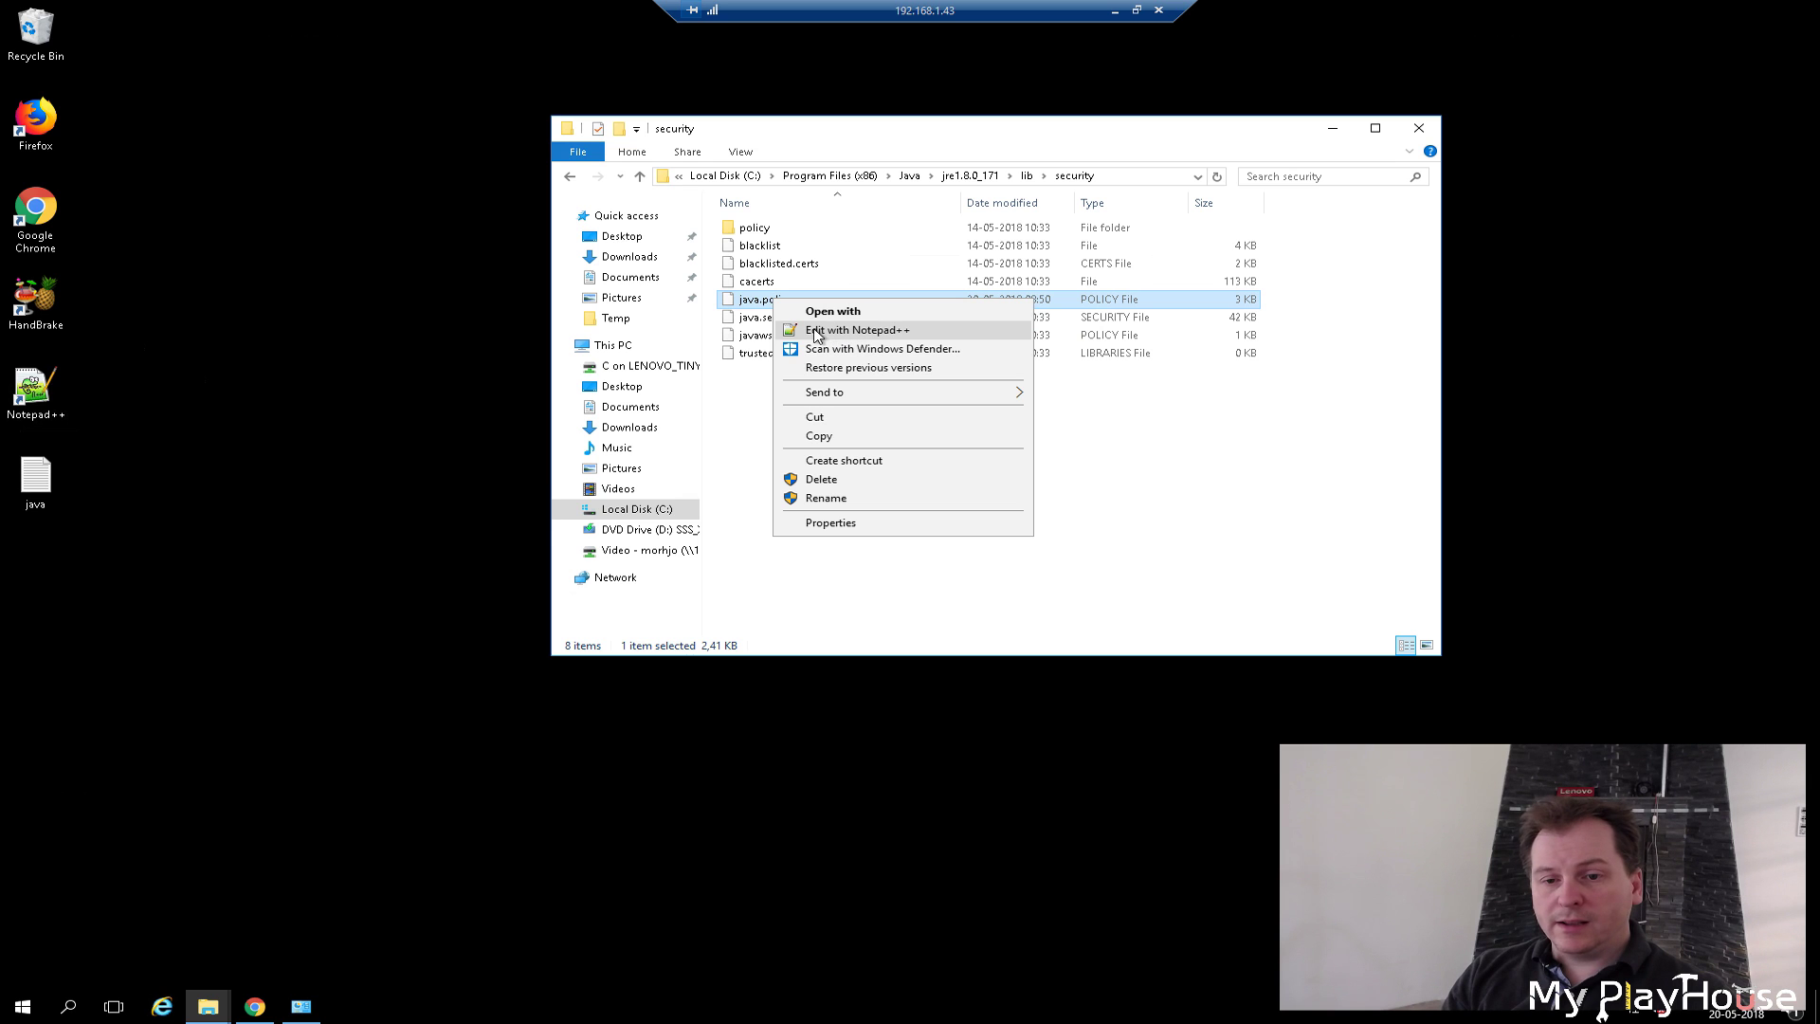
click(865, 331)
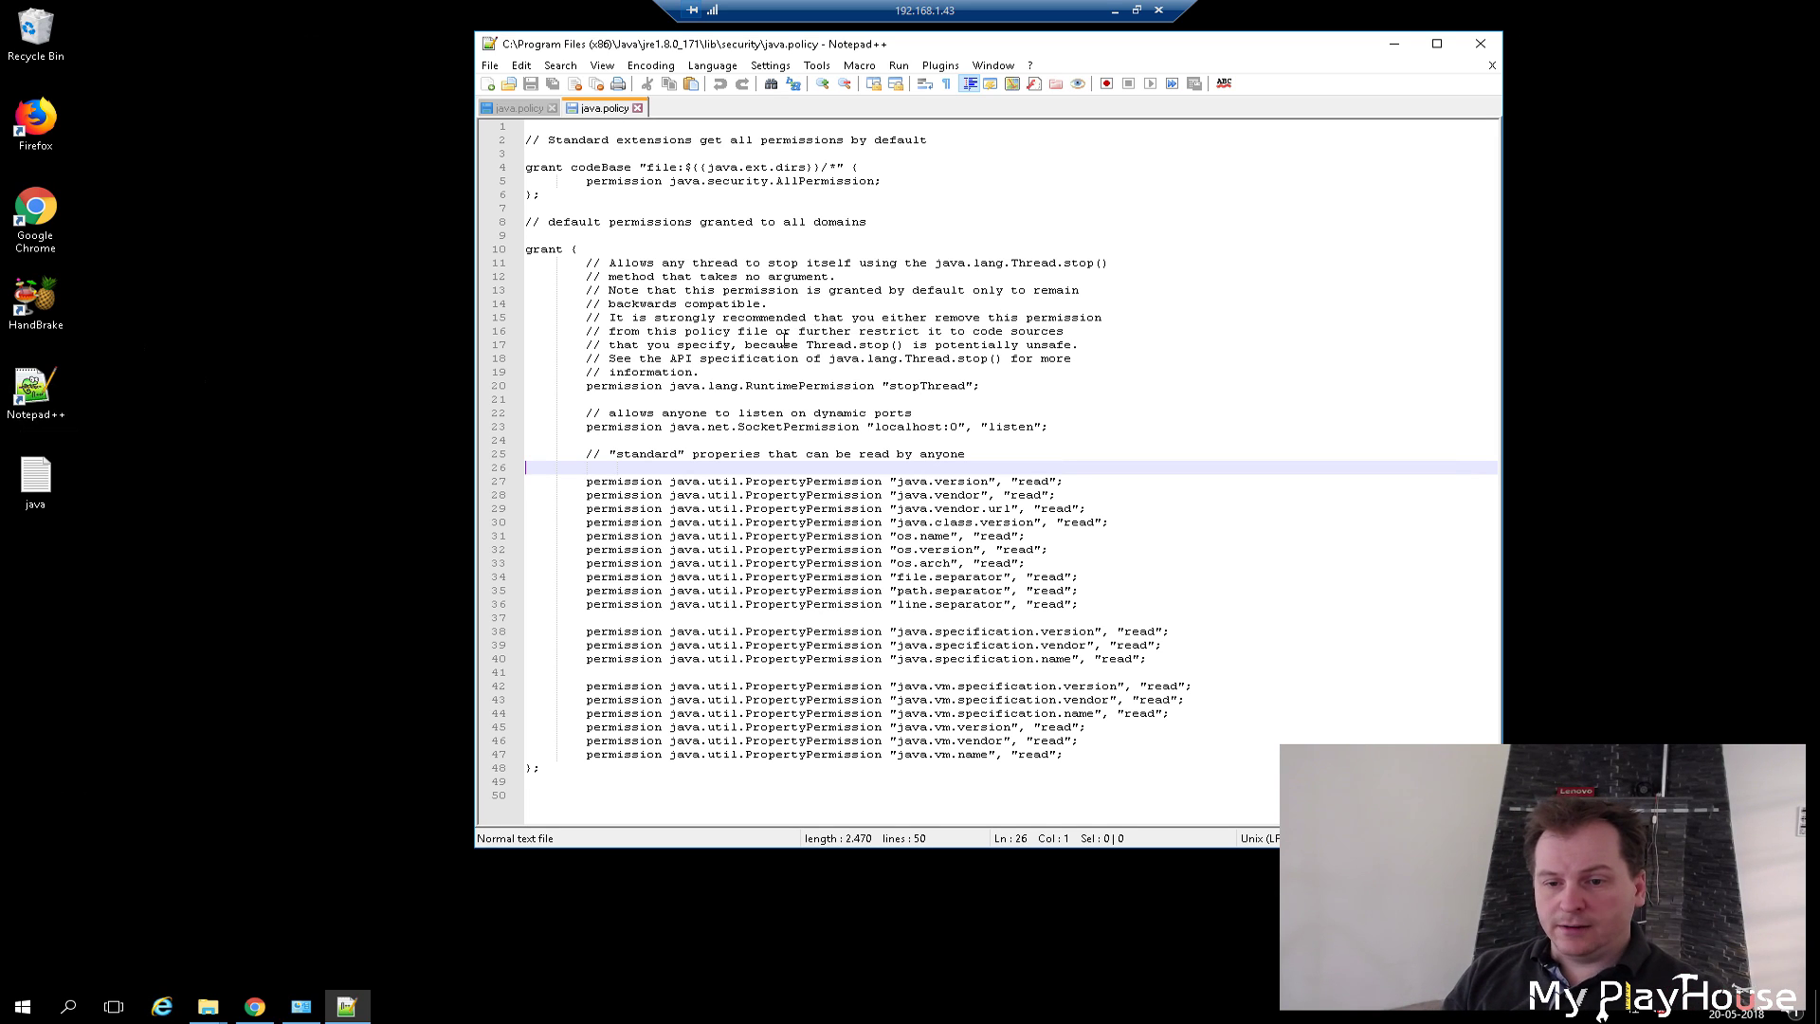
Step: Open the java text file from the desktop in Notepad++ and review its socket and AllPermission lines
right_click(38, 480)
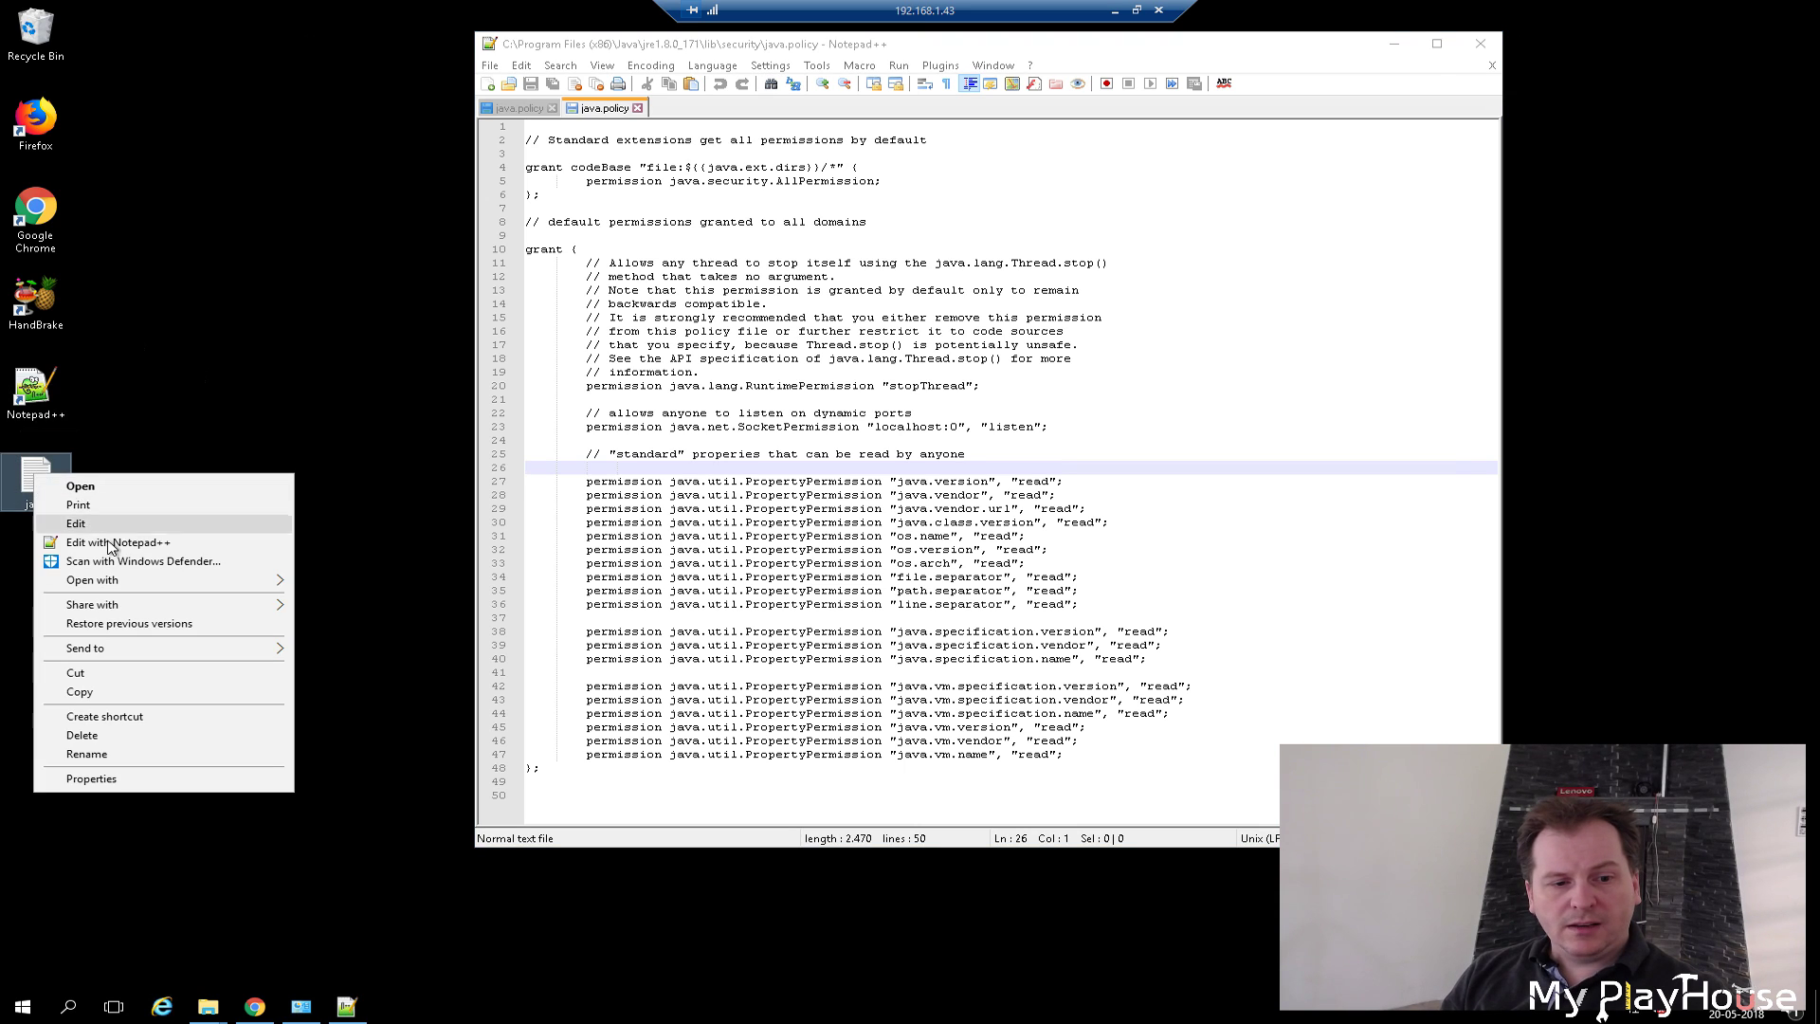
click(109, 542)
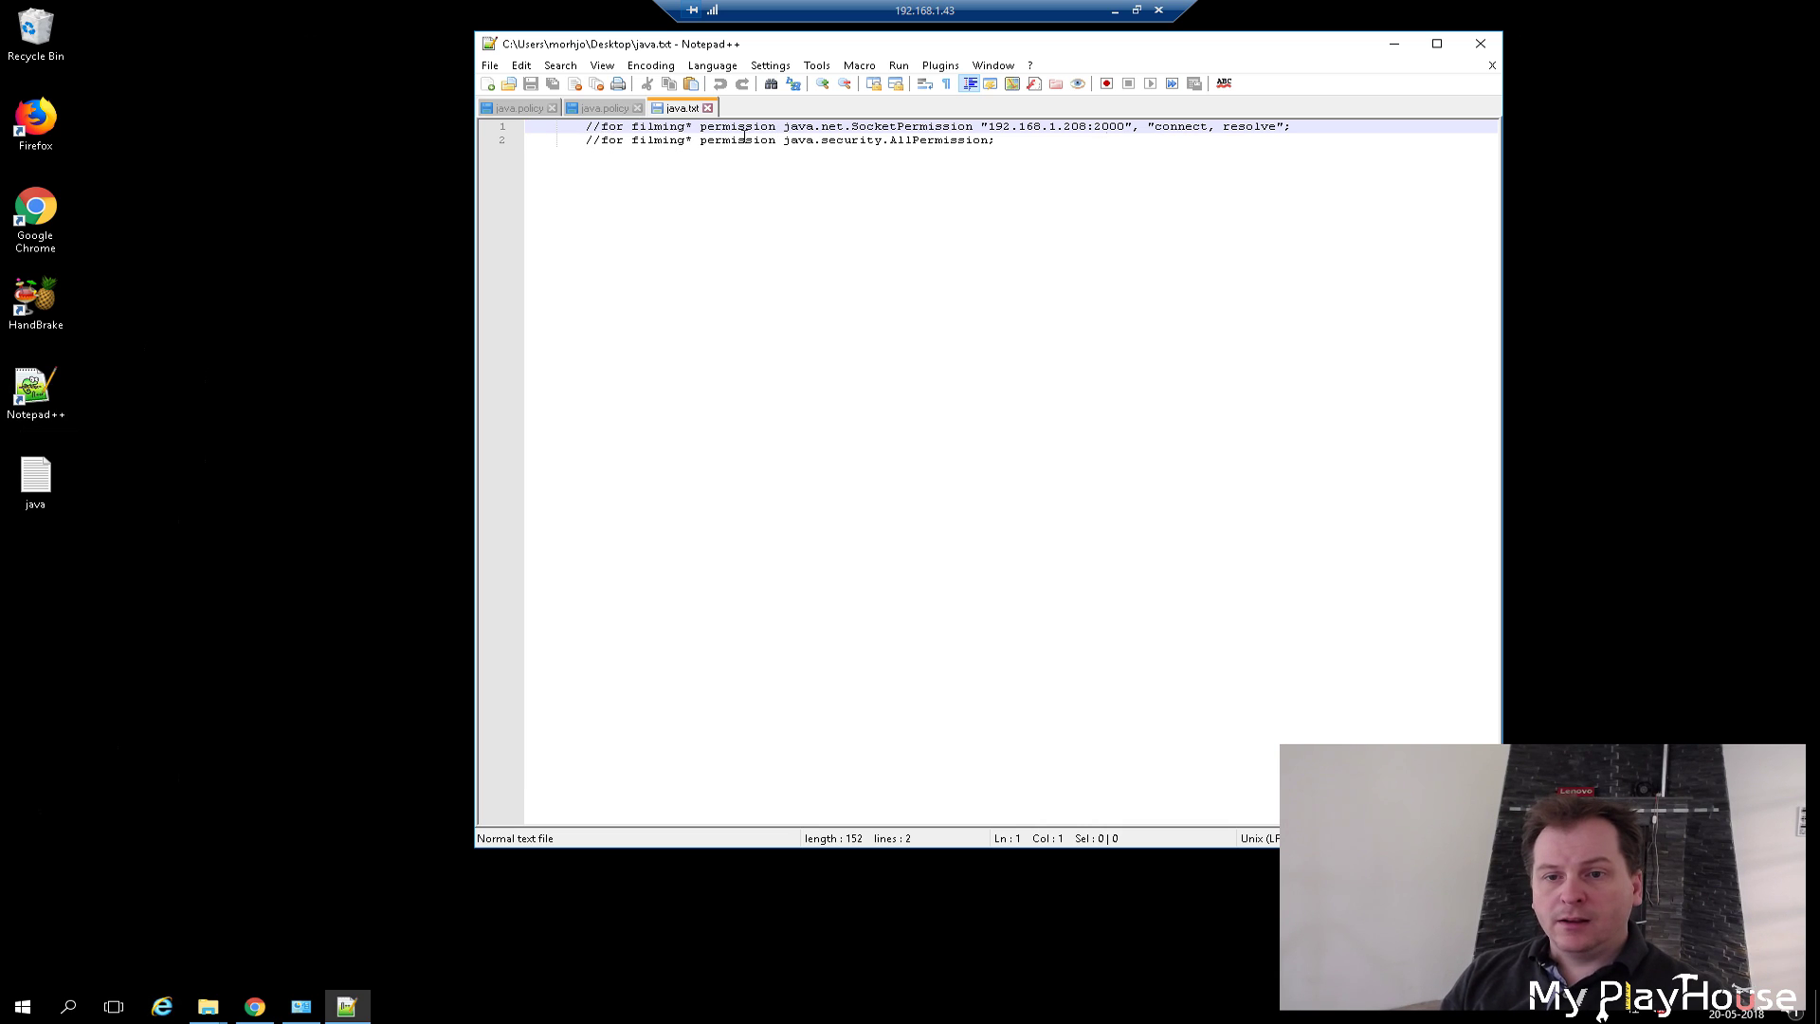
drag(783, 126, 1311, 126)
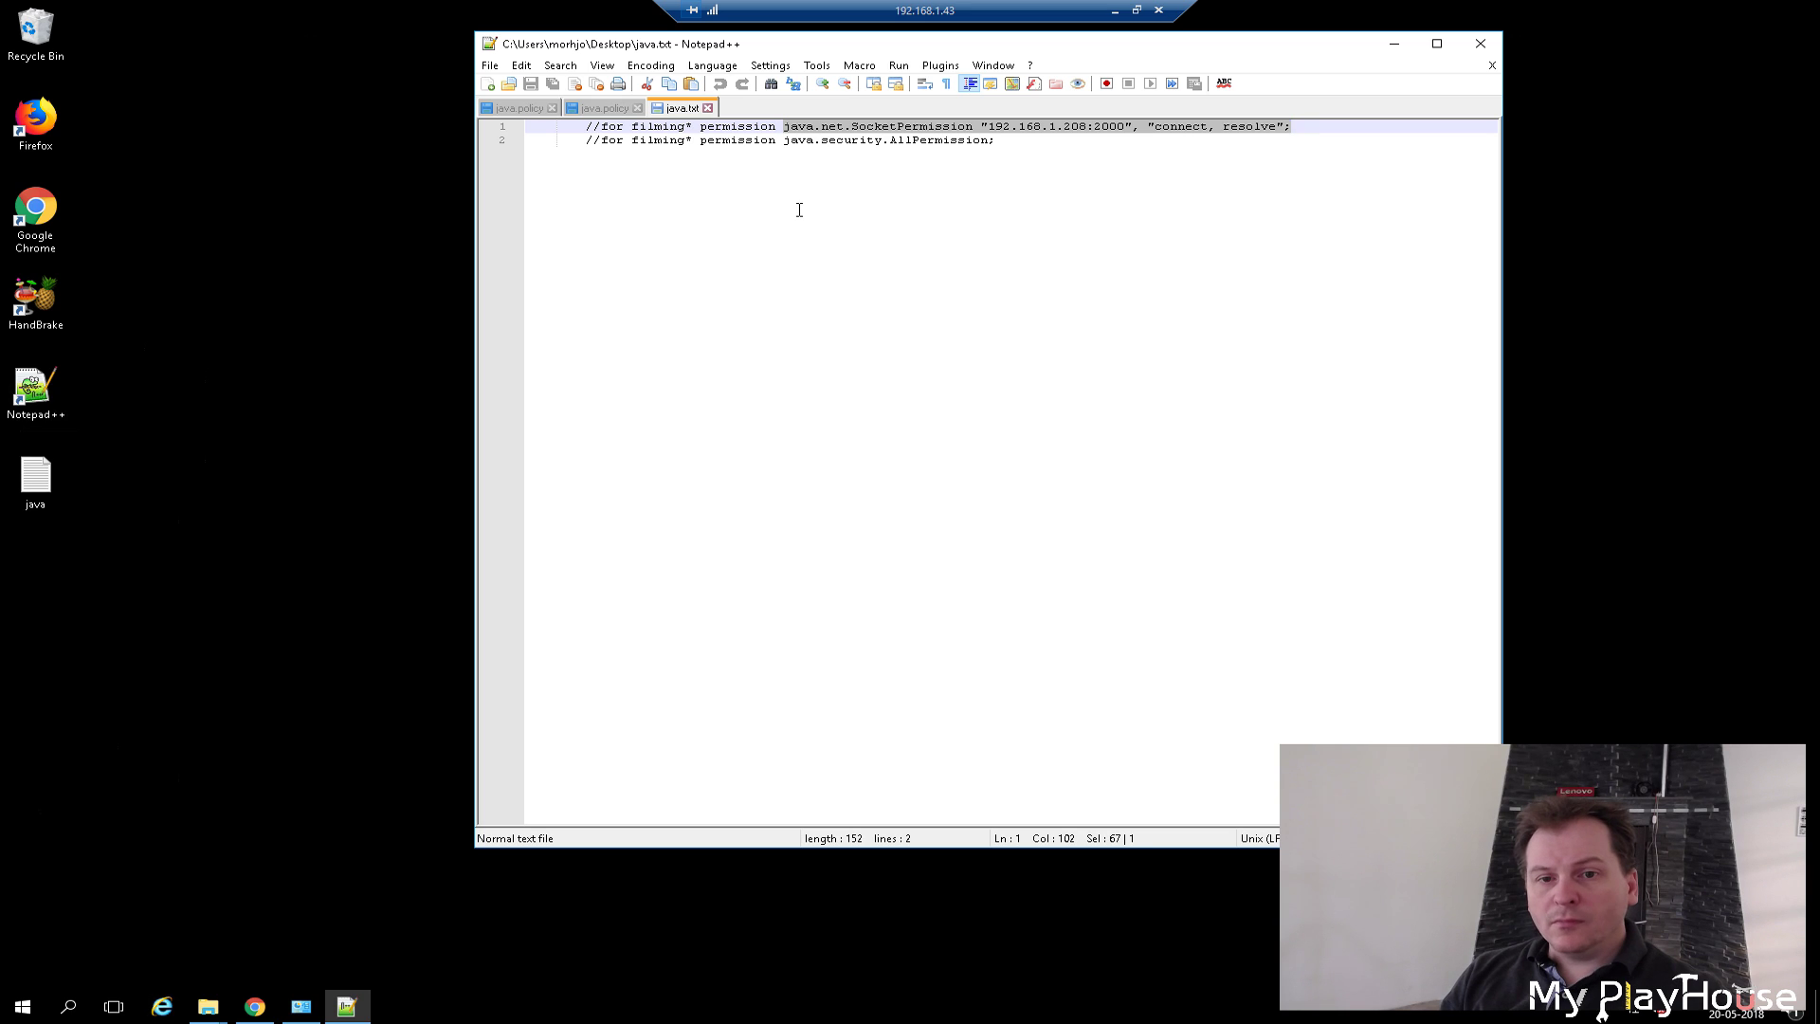
click(656, 152)
drag(587, 126, 829, 152)
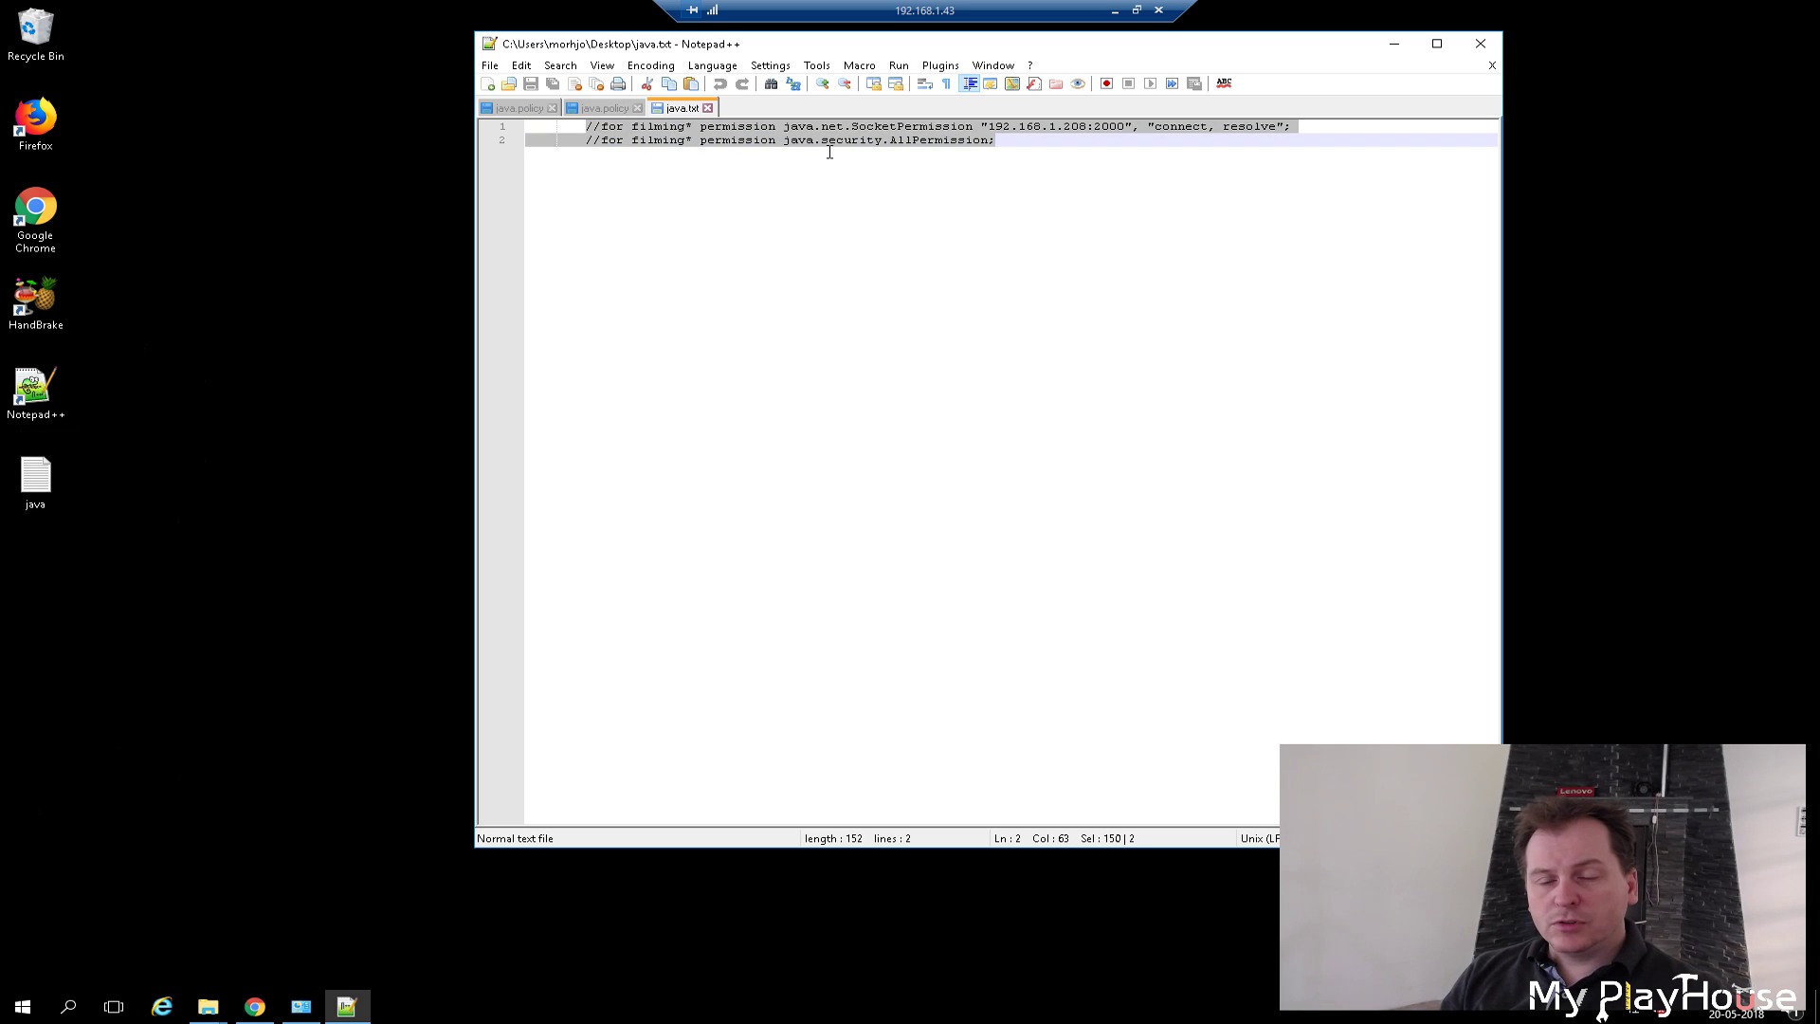
click(783, 182)
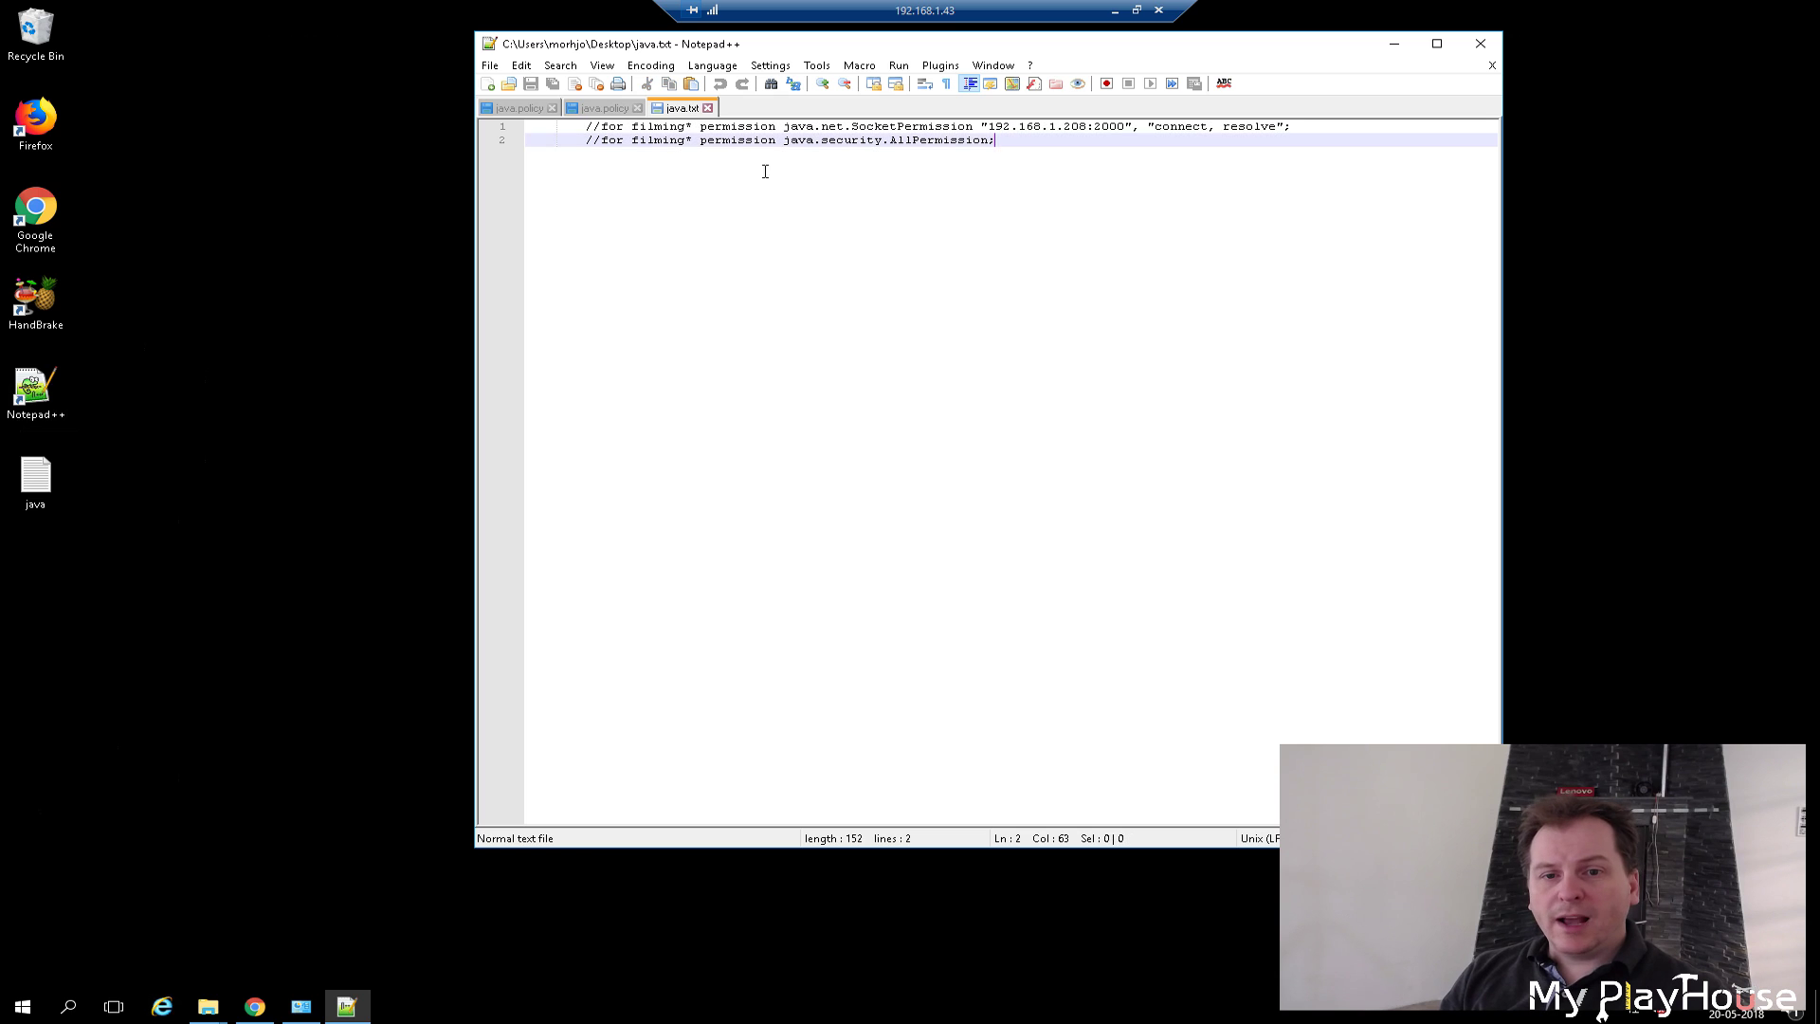
Step: Remove the "//for filming*" prefix and the leading indentation from both permission lines in java.txt
drag(700, 126, 572, 130)
key(Delete)
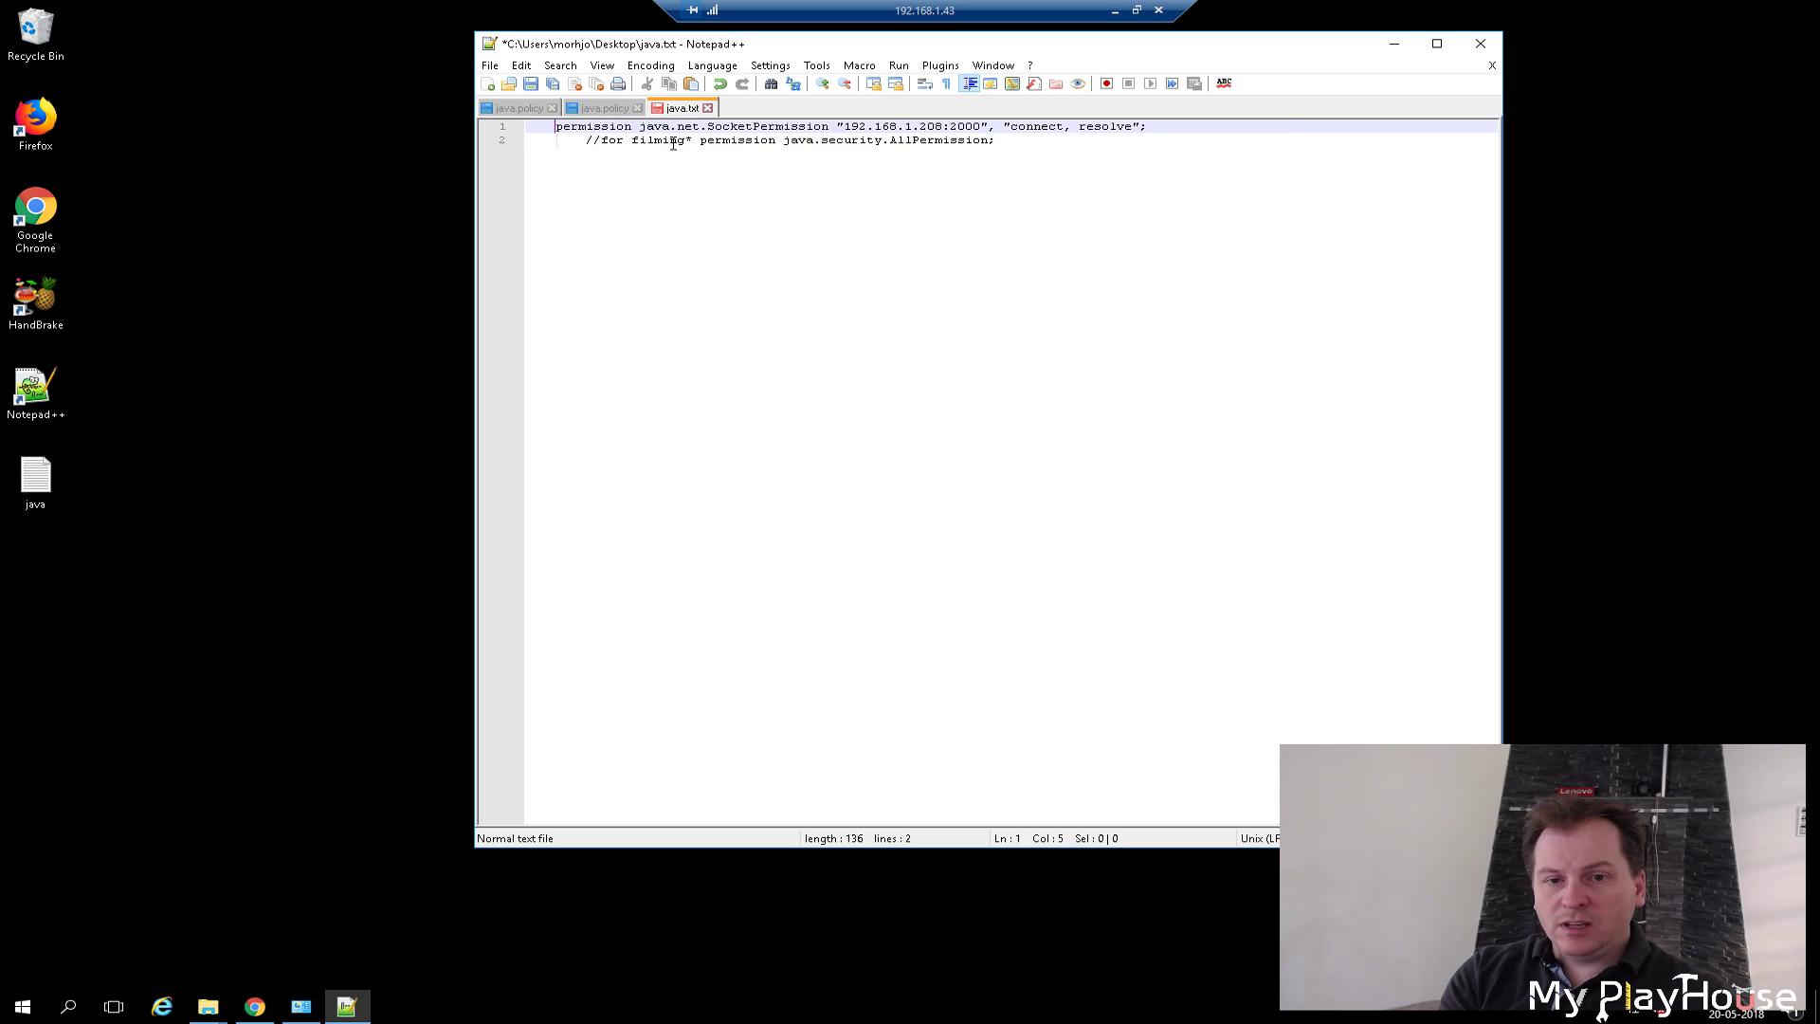
drag(698, 142, 527, 143)
key(Delete)
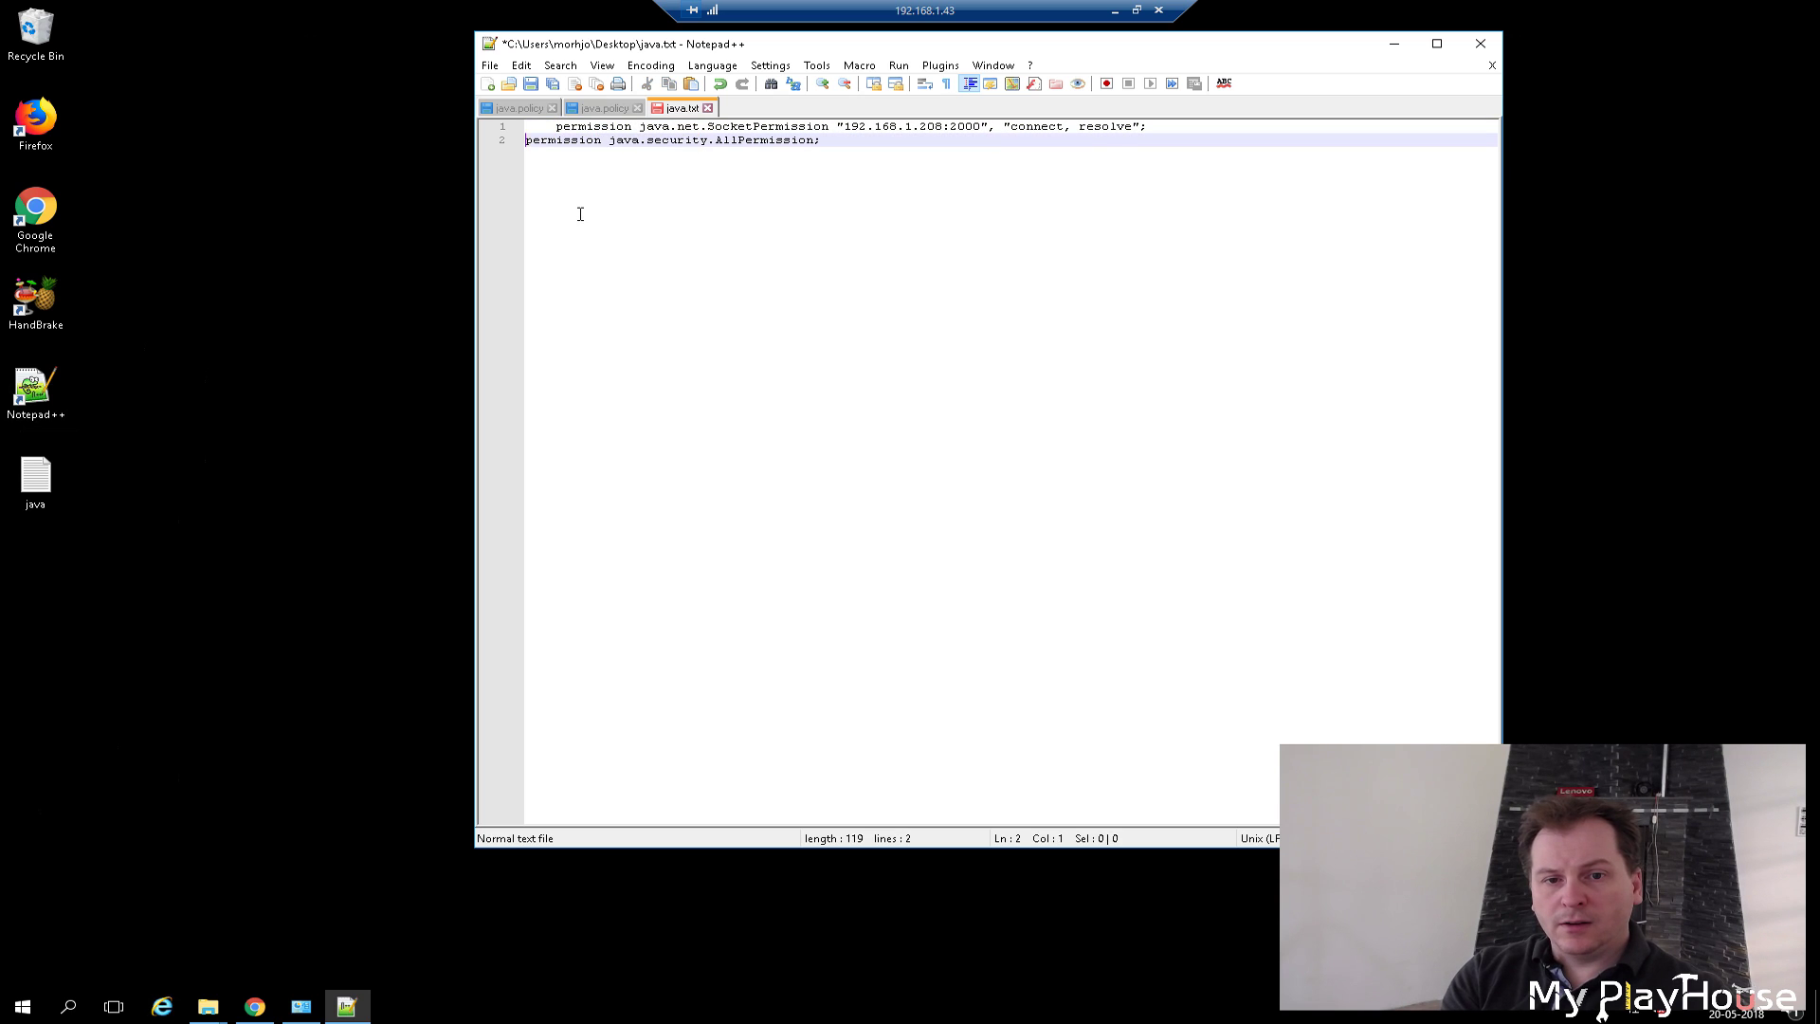
click(555, 126)
key(BackSpace)
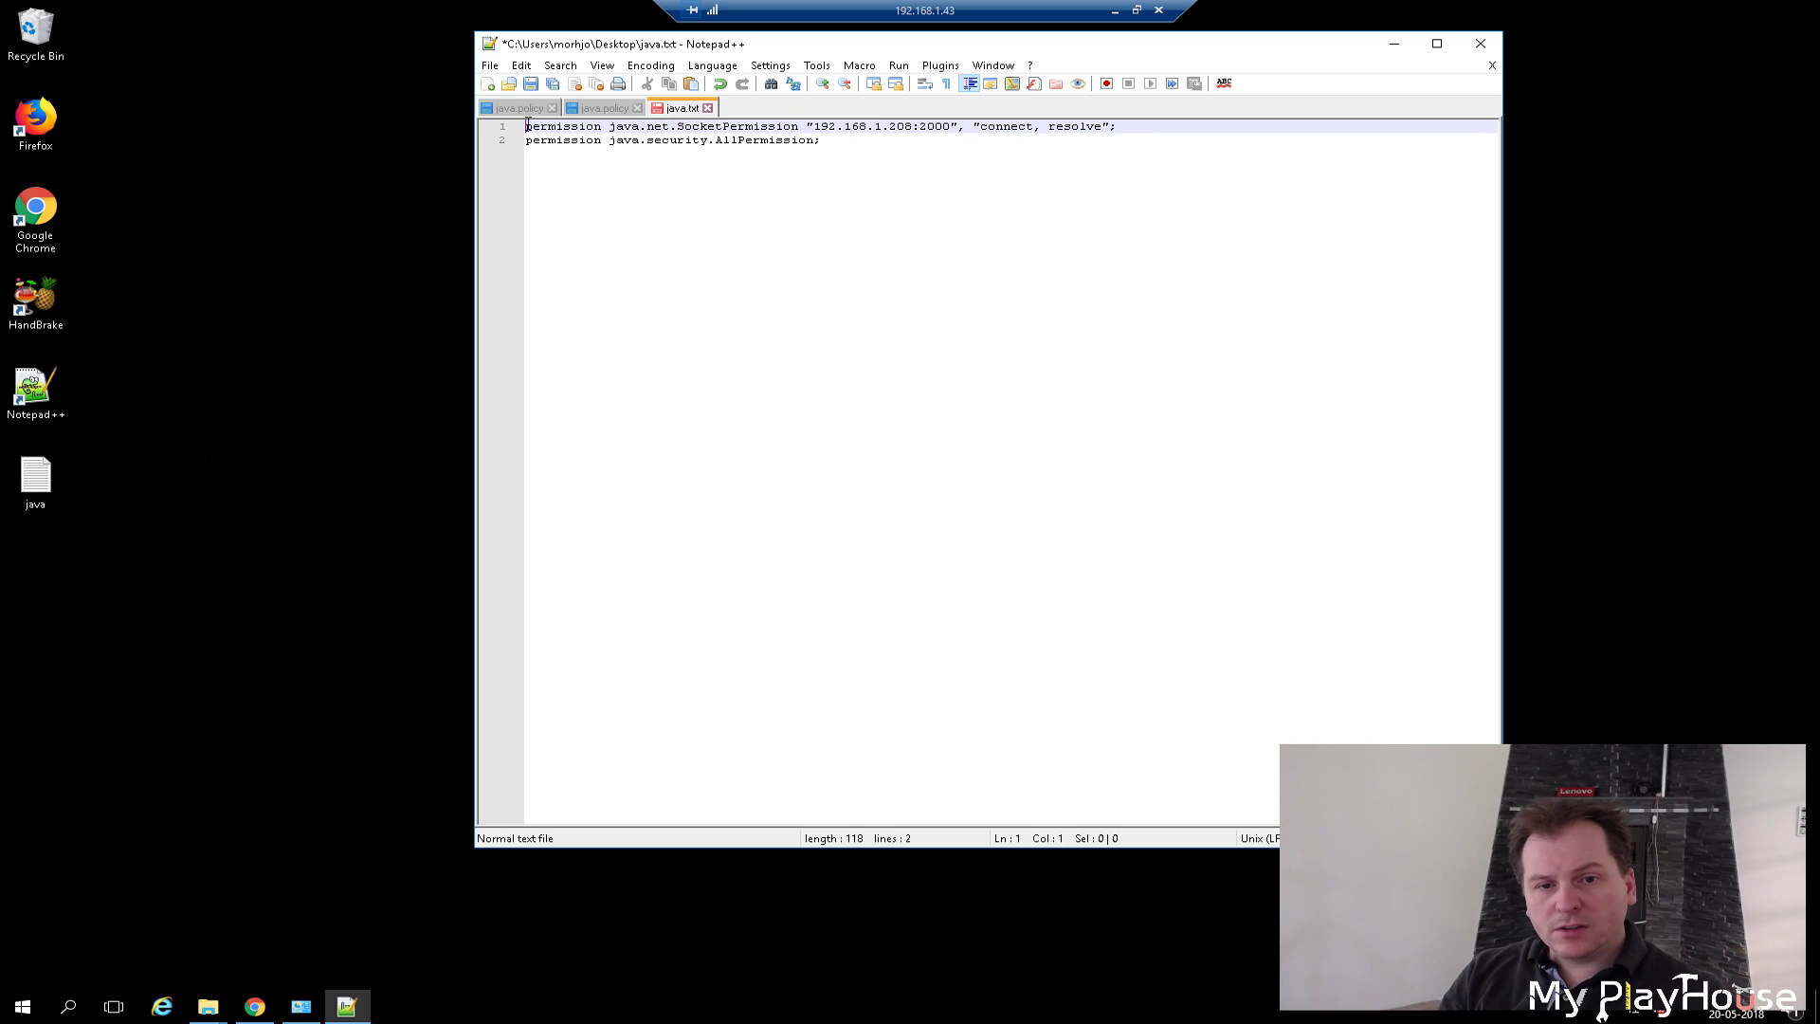
Step: Select the SocketPermission and AllPermission lines in java.txt for copying
drag(527, 126, 853, 155)
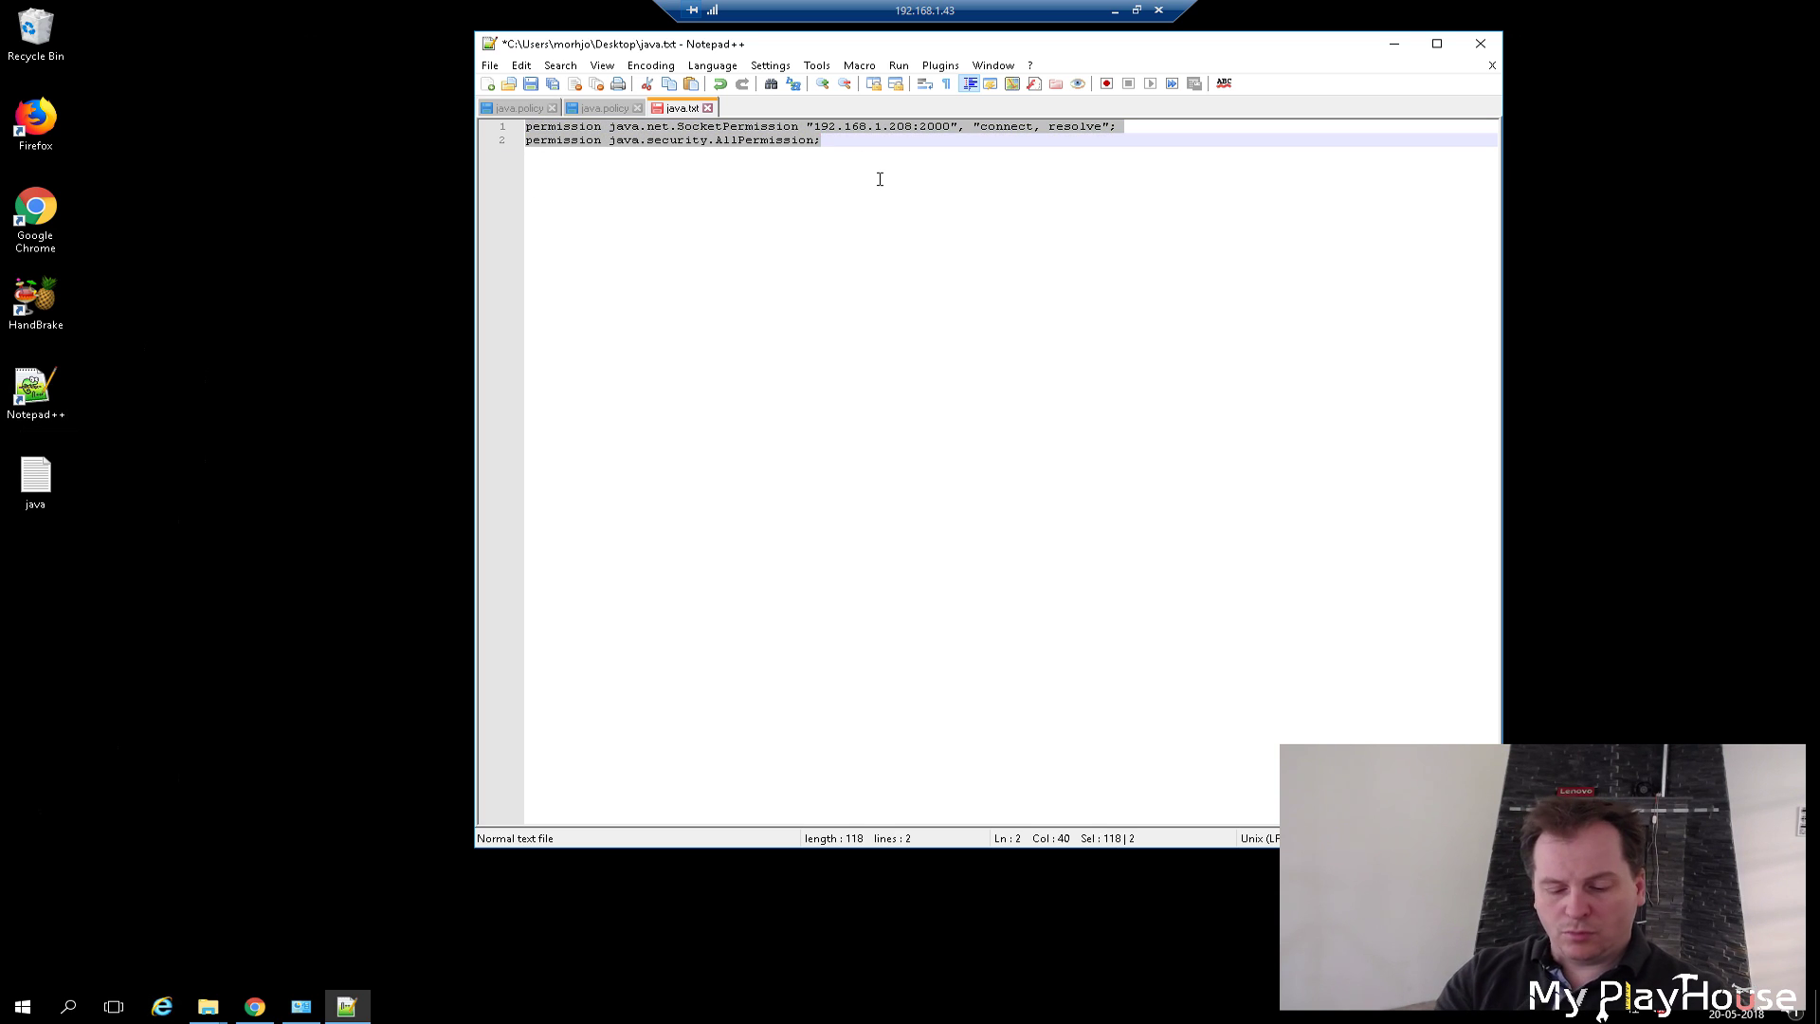